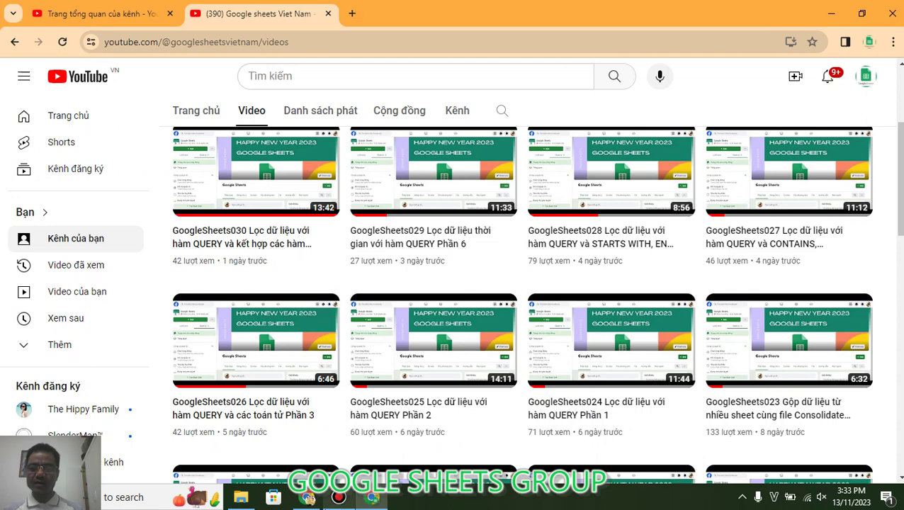
# - Switch to the GoogleSheets031 spreadsheet and bring up the first #REF example at the start of the Error sheet
pyautogui.click(311, 500)
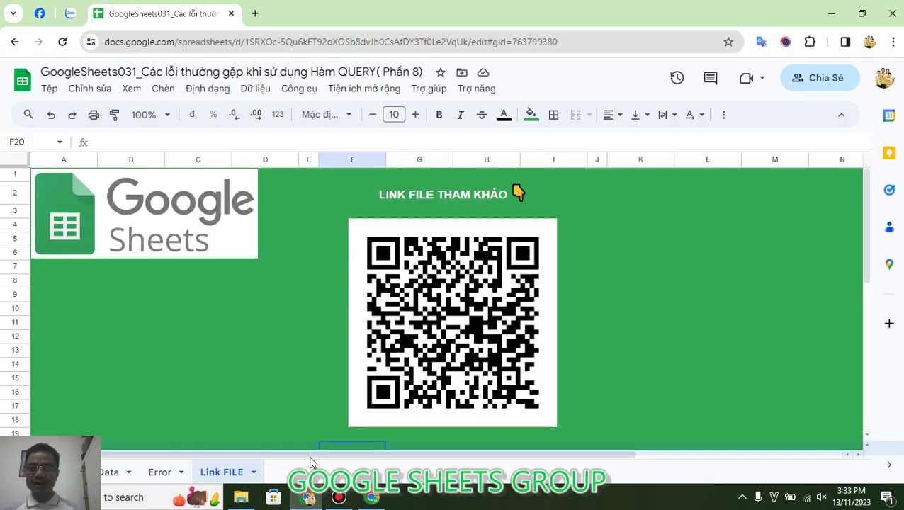
pyautogui.click(405, 441)
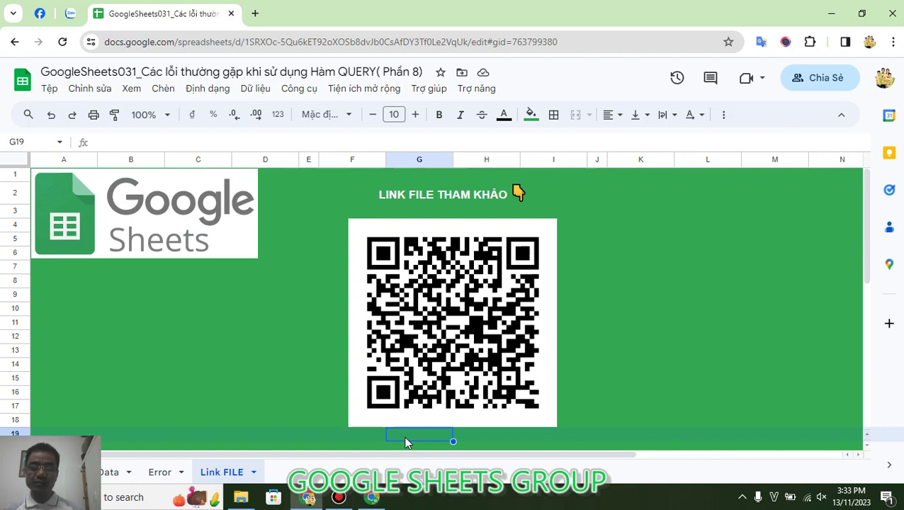
pyautogui.click(160, 474)
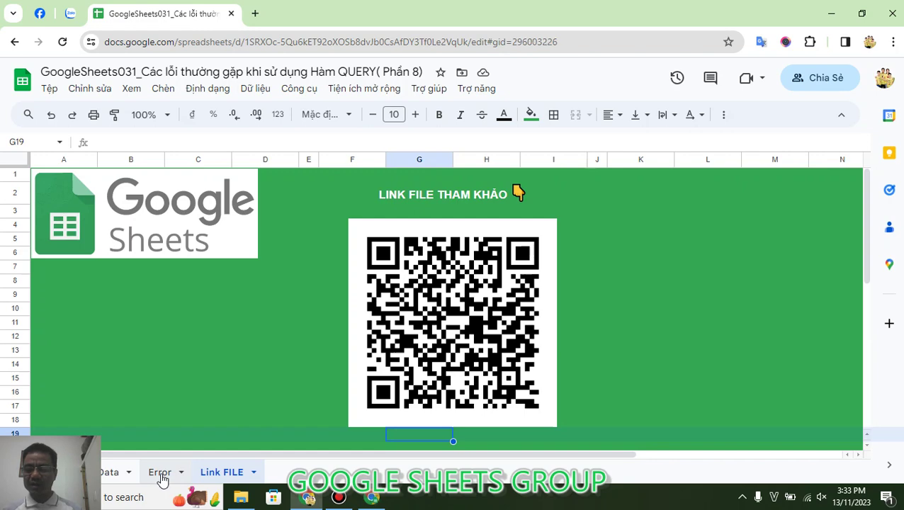
pyautogui.click(118, 475)
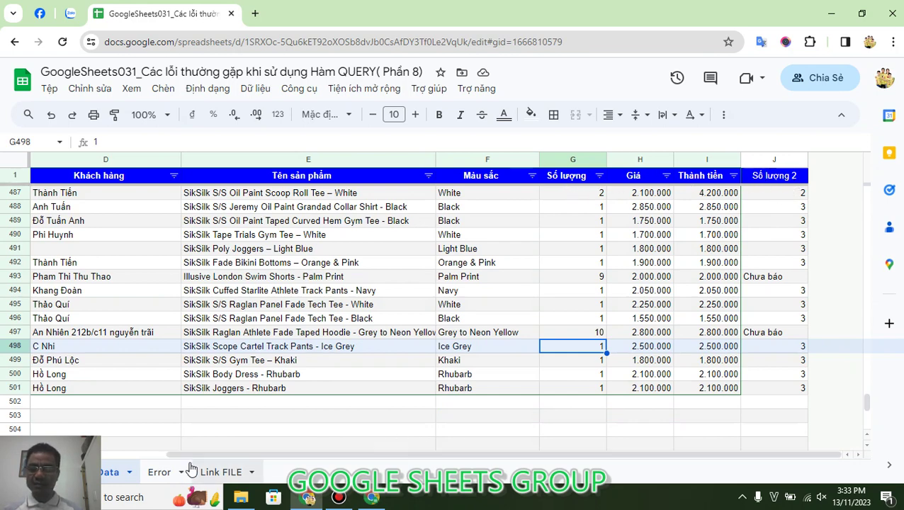
pyautogui.click(160, 472)
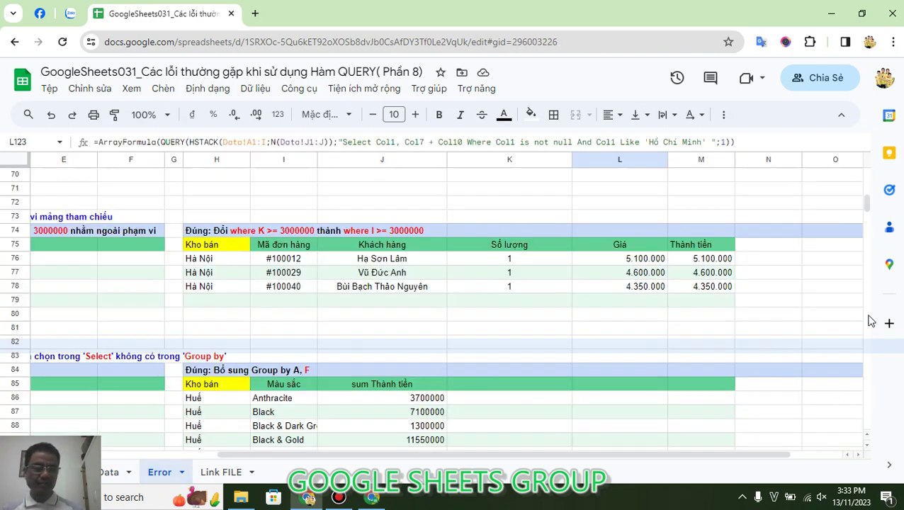
pyautogui.moveTo(866, 204); pyautogui.dragTo(866, 174)
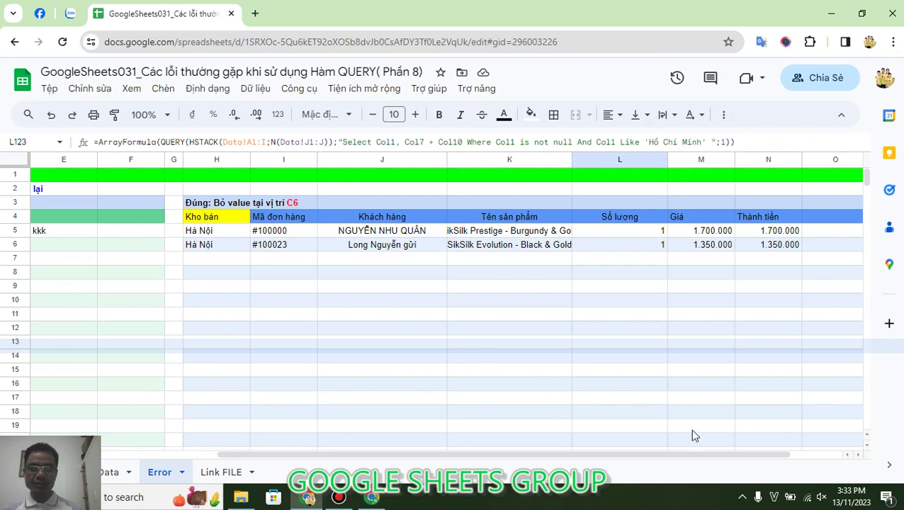
pyautogui.moveTo(678, 454); pyautogui.dragTo(559, 454)
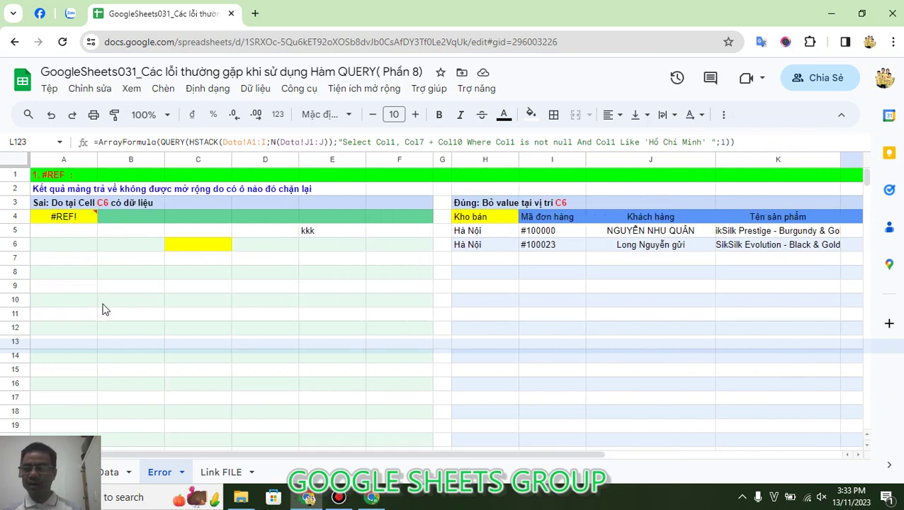
# - Examine the explanation in A2, the QUERY formula and error details in A4, and the content of E5
pyautogui.click(65, 190)
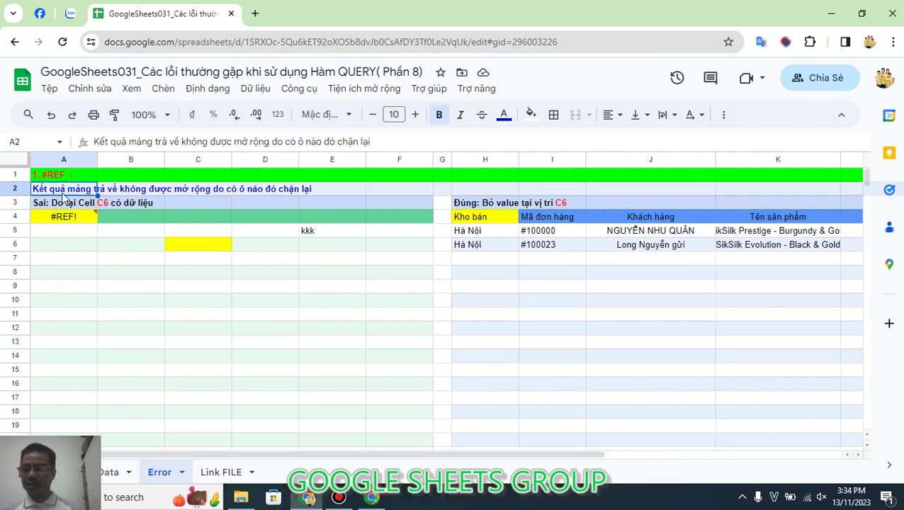
pyautogui.click(68, 216)
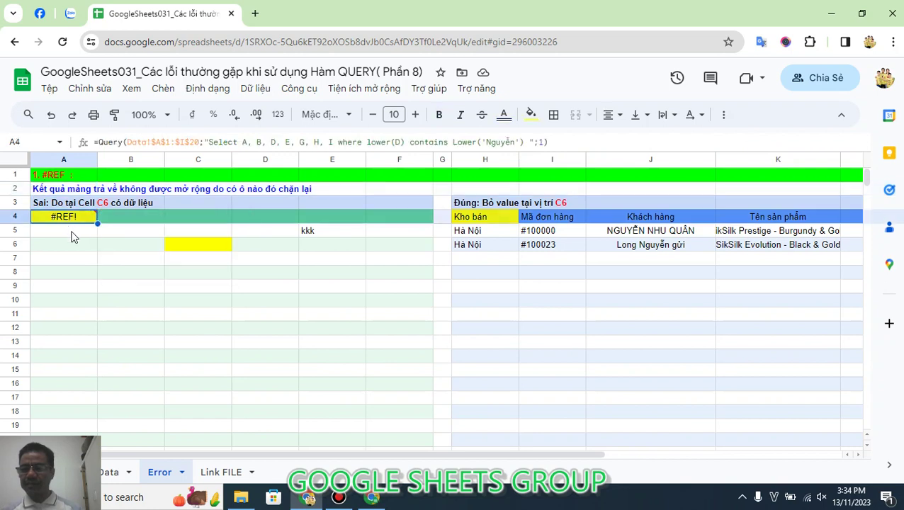
pyautogui.moveTo(60, 221)
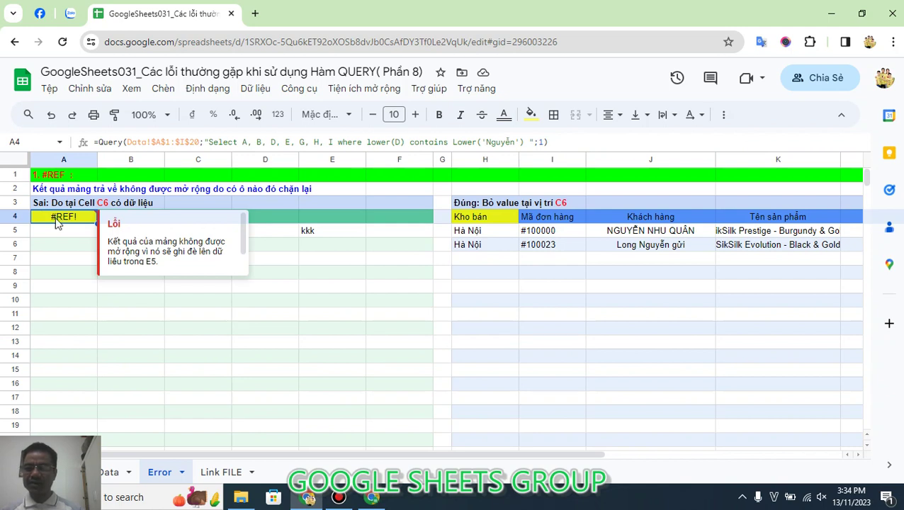
pyautogui.click(60, 258)
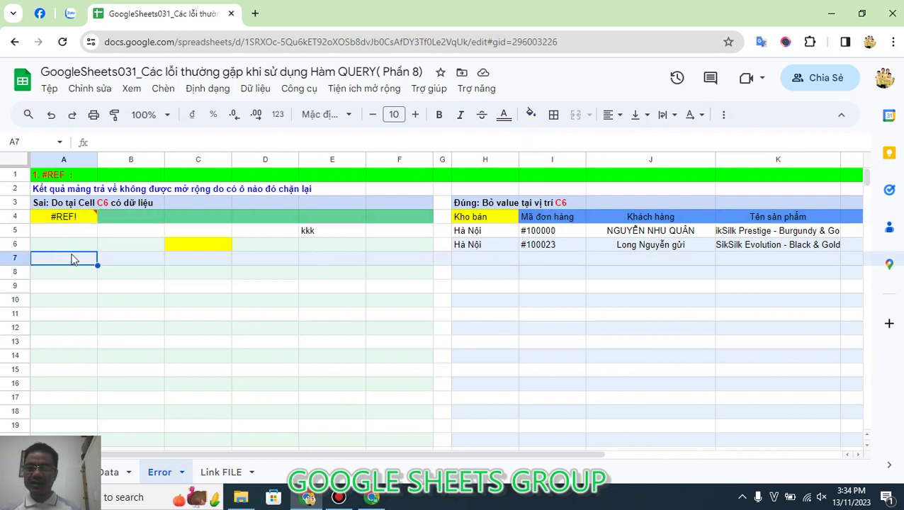
pyautogui.click(314, 232)
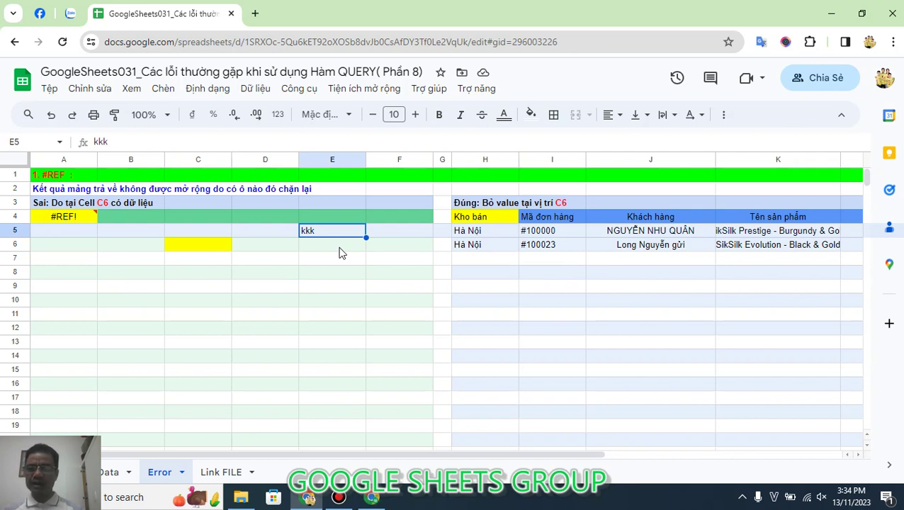
pyautogui.click(84, 215)
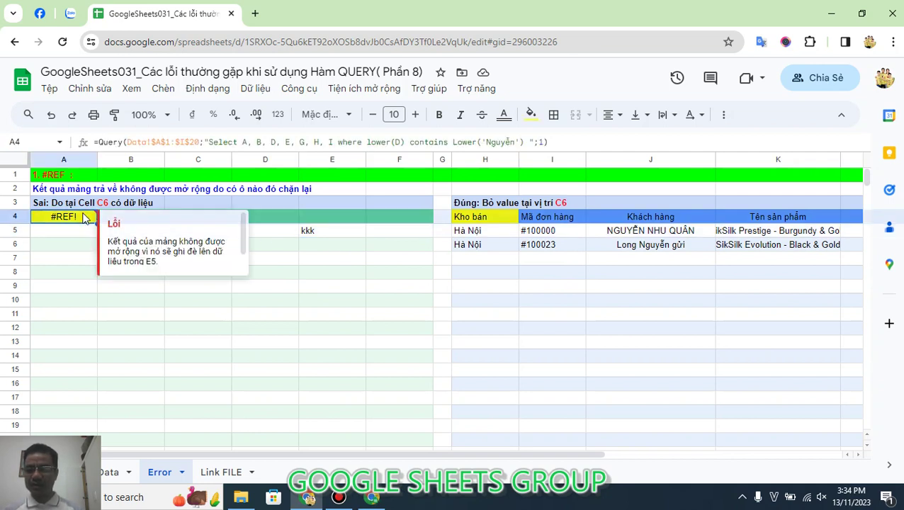
# - Clear cell E5 and enter a customer name in the highlighted cell C6
pyautogui.click(320, 234)
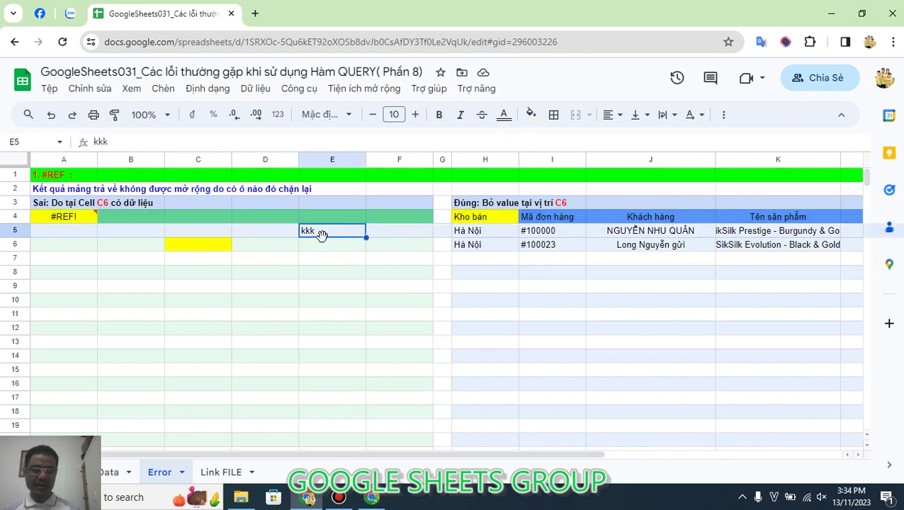
pyautogui.press('Delete')
pyautogui.press('Left')
pyautogui.press('Left')
pyautogui.press('Down')
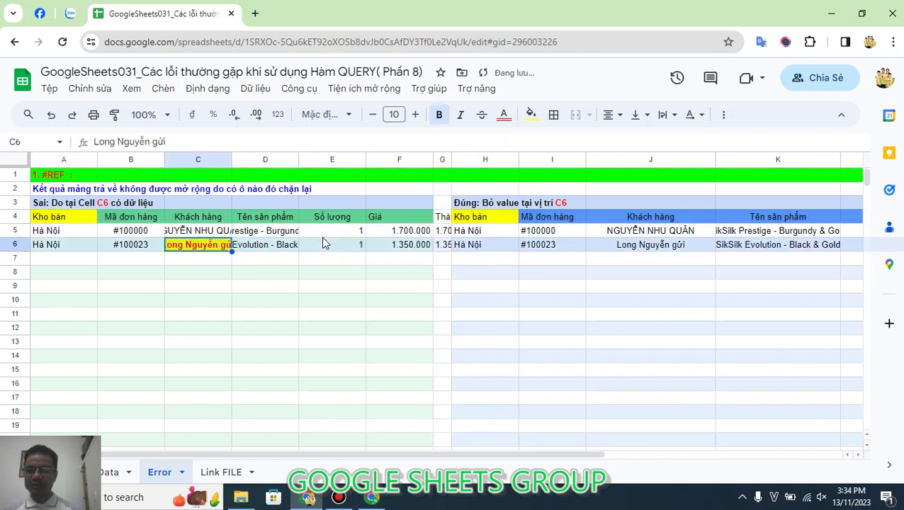
pyautogui.write('Hướng')
pyautogui.press('Return')
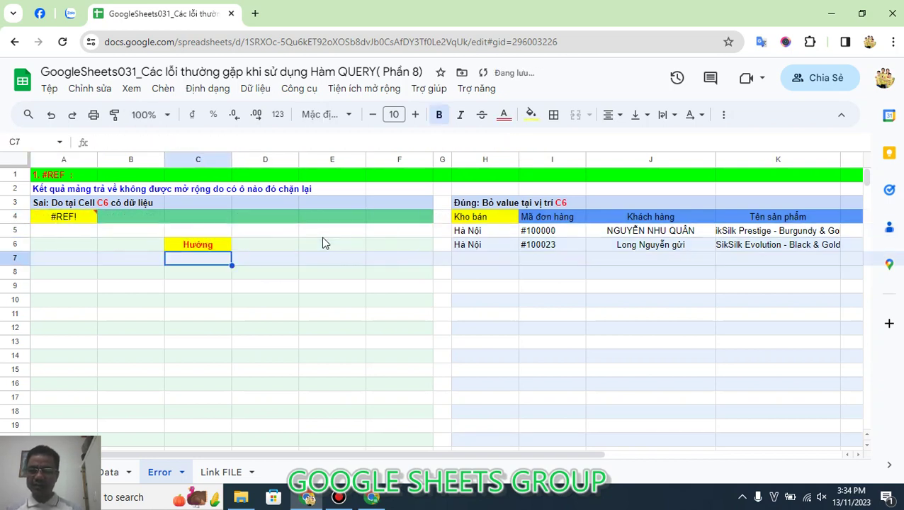
# - Check the error details in A4 and compare its formula with the correct example in H4
pyautogui.click(69, 219)
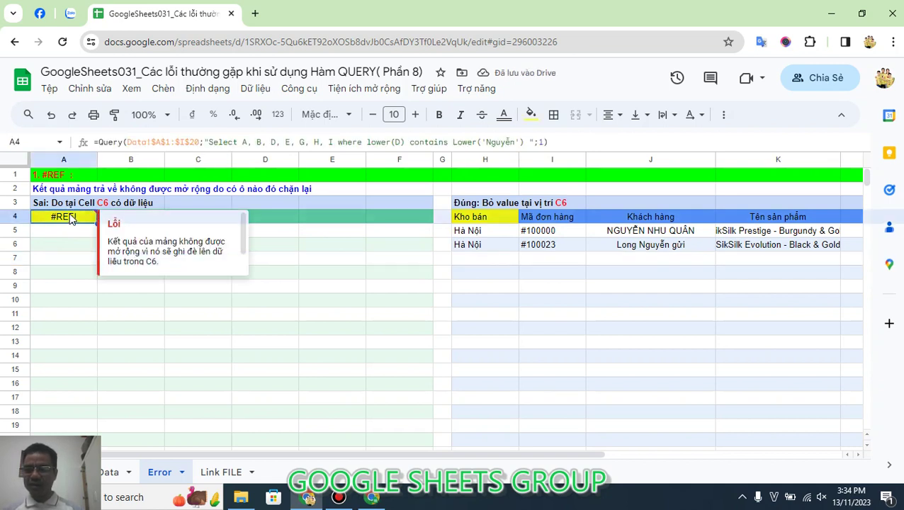
pyautogui.click(290, 289)
pyautogui.click(500, 223)
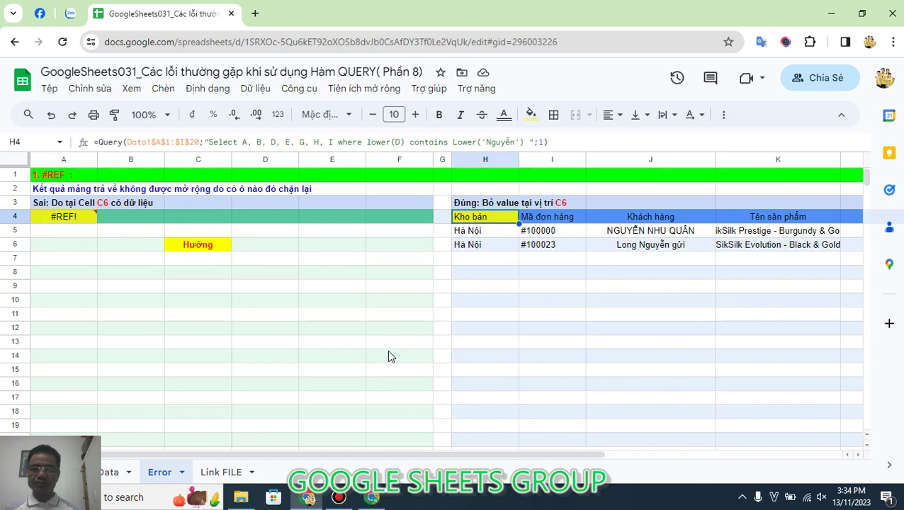
# - Set the data range of the QUERY formula in A24 to Data!$A$1:$I$20
pyautogui.scroll(-5, 389, 357)
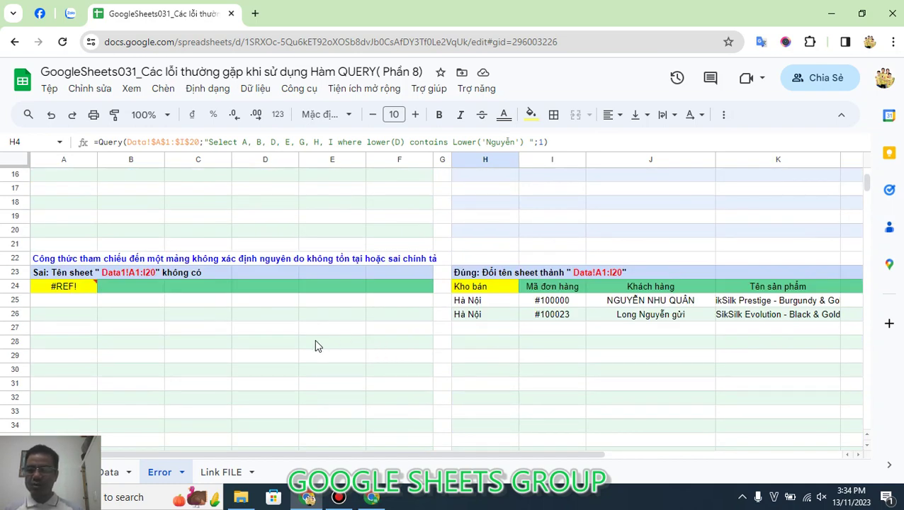
pyautogui.scroll(-2, 316, 345)
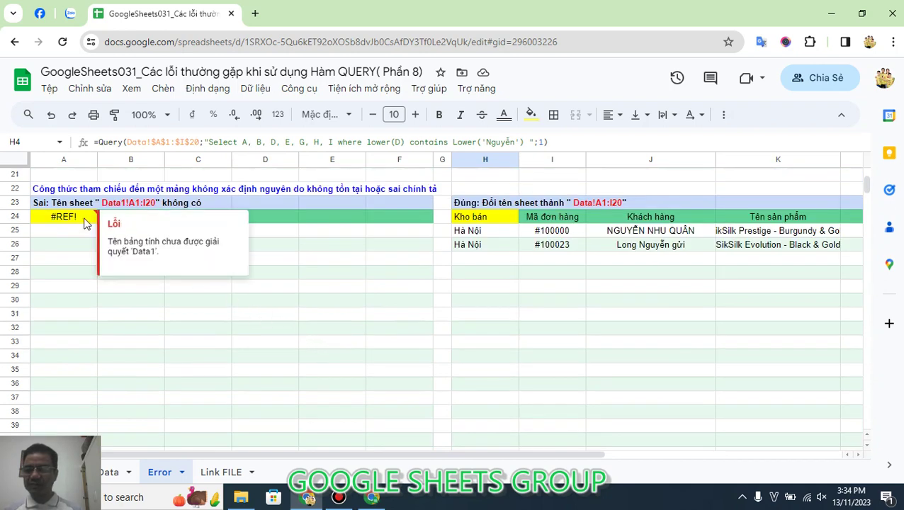
pyautogui.click(85, 219)
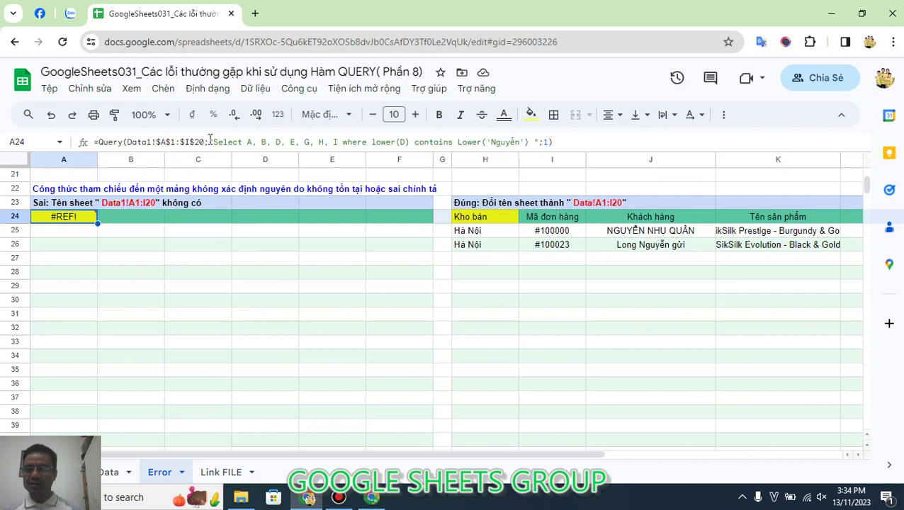
pyautogui.click(206, 139)
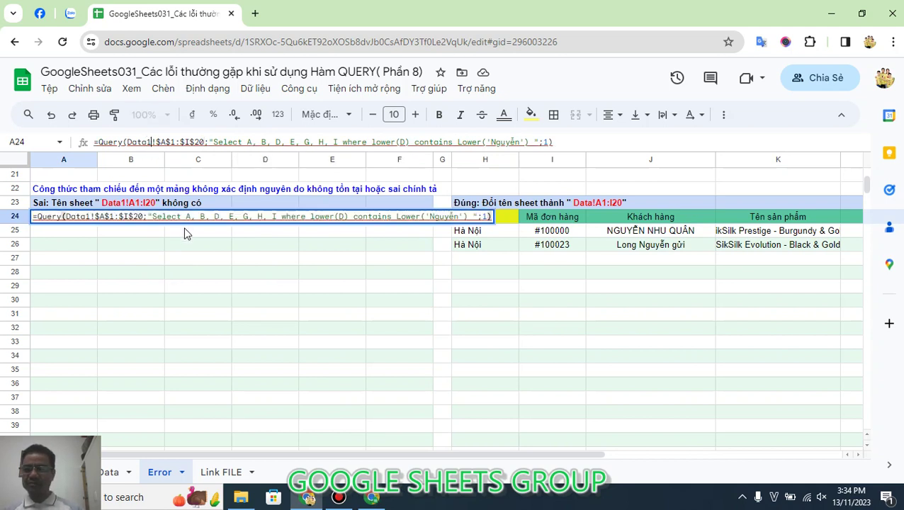
pyautogui.press('BackSpace')
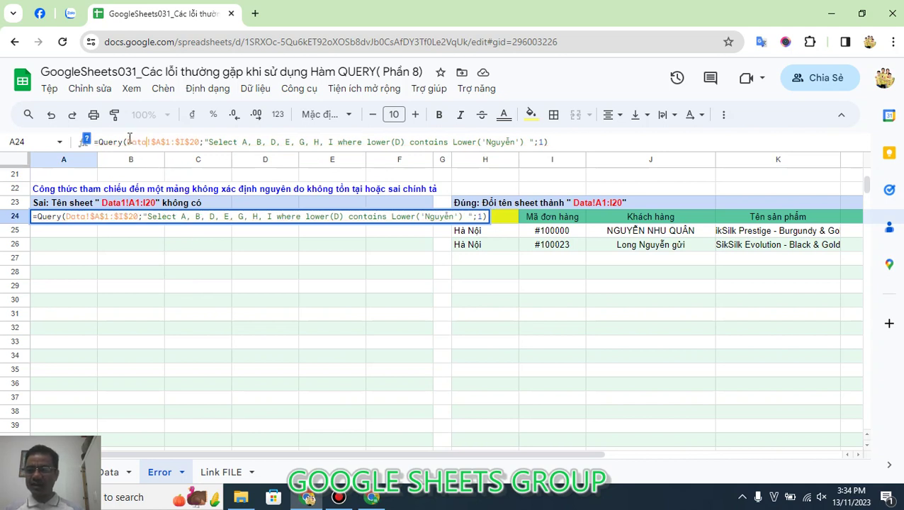
pyautogui.moveTo(127, 142); pyautogui.dragTo(200, 143)
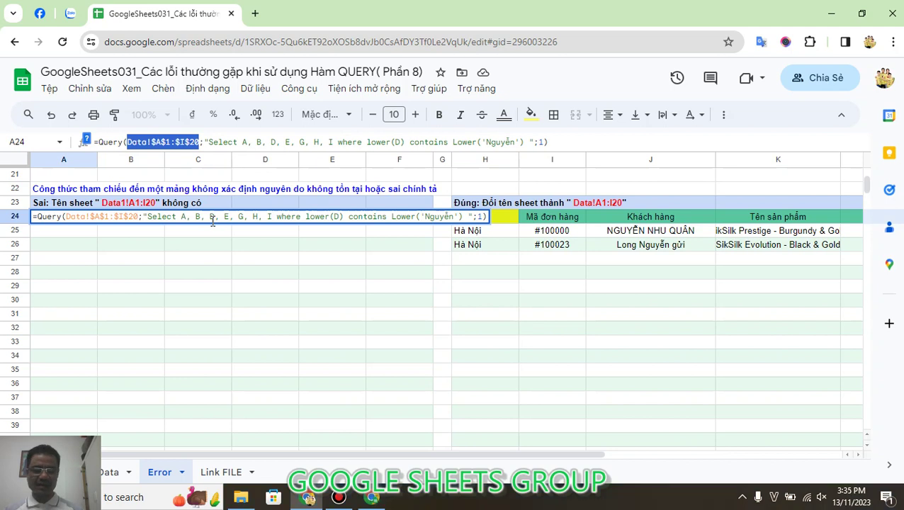
pyautogui.press('Return')
pyautogui.write('Hà Nội')
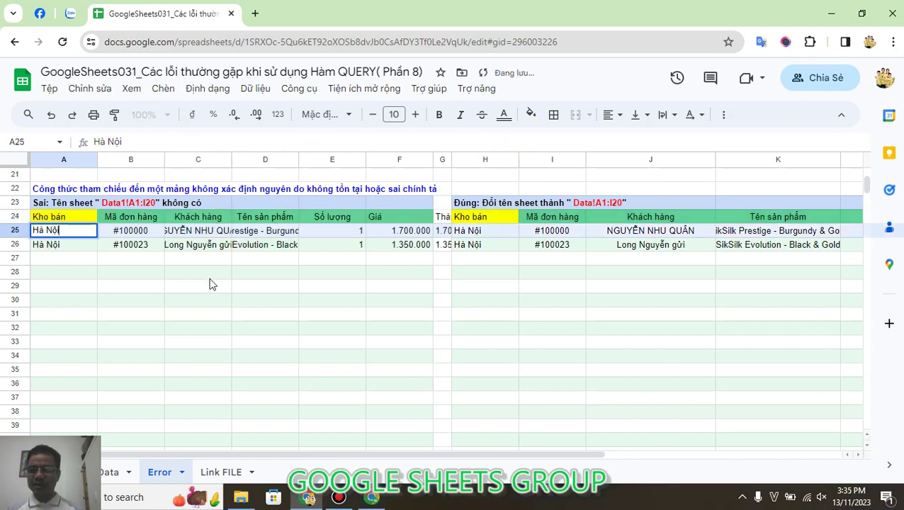
pyautogui.click(211, 302)
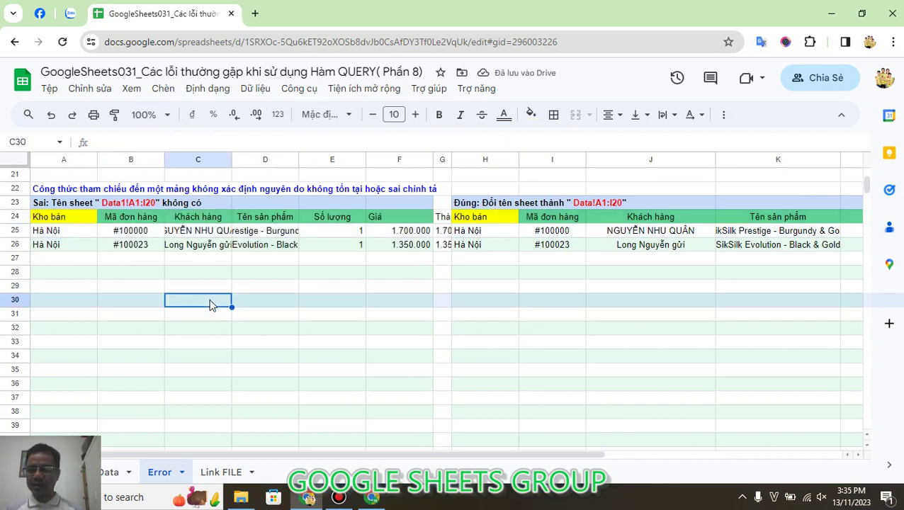
# - Undo the range change in A24 and check the correct example's formula in H24
pyautogui.hotkey('ctrl', 'z')
pyautogui.click(489, 218)
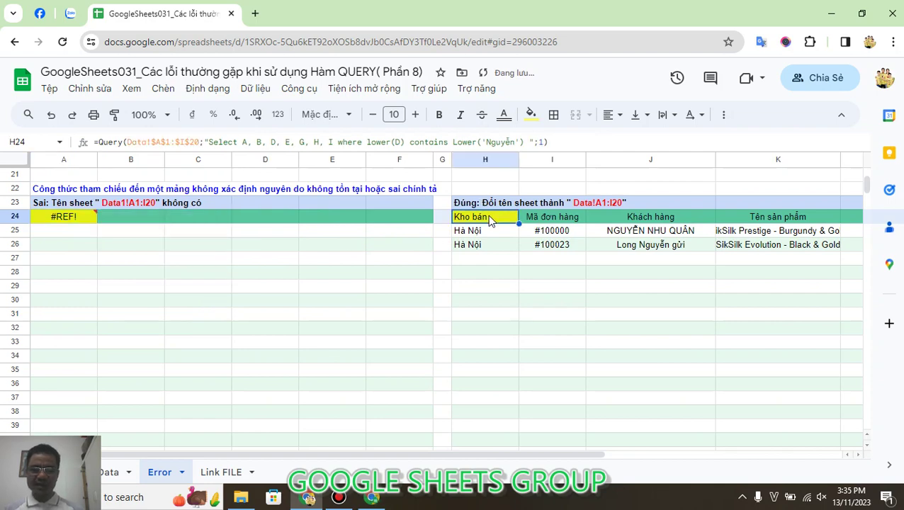
# - Examine the formula and error details of A46 in the #VALUE section, marking the problem word in the error text
pyautogui.scroll(-6, 438, 248)
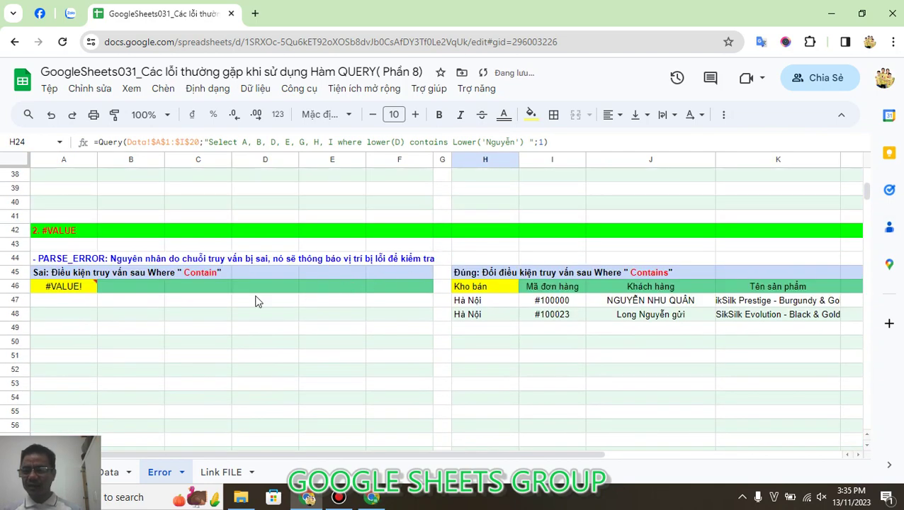
pyautogui.click(76, 293)
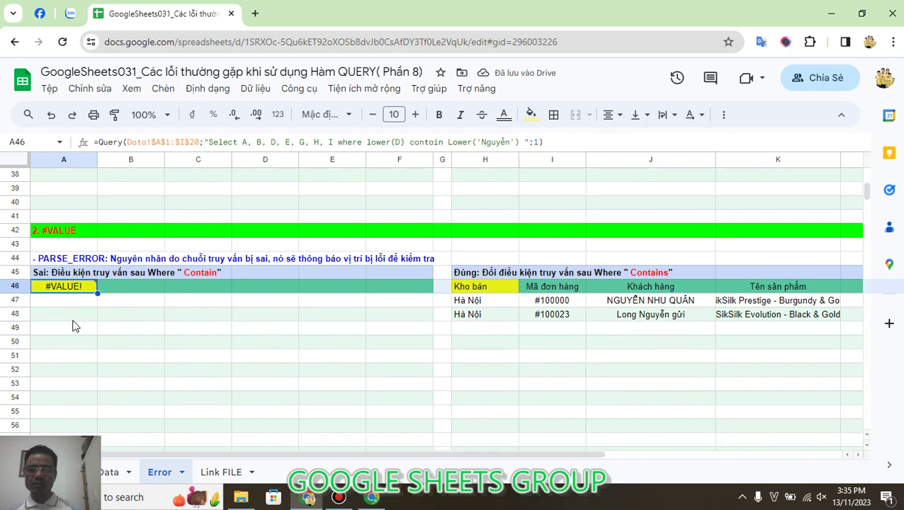
pyautogui.scroll(-1, 75, 326)
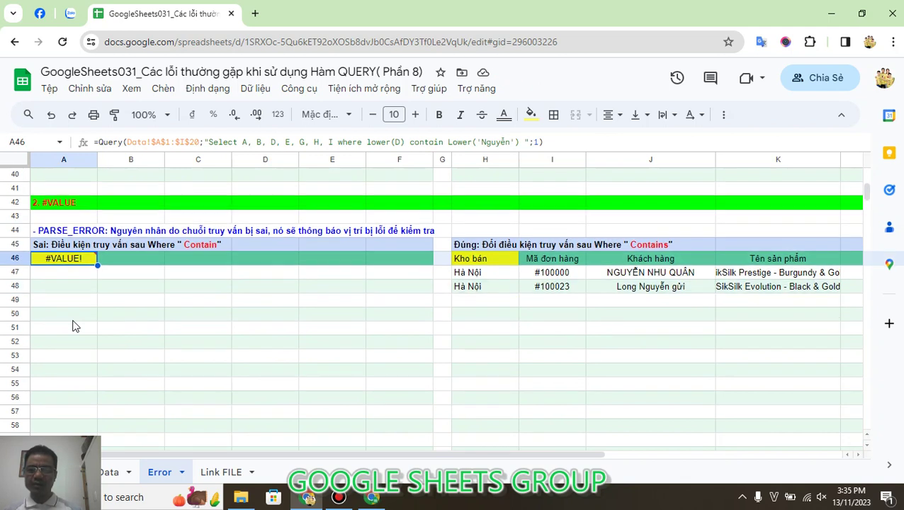
pyautogui.moveTo(69, 264)
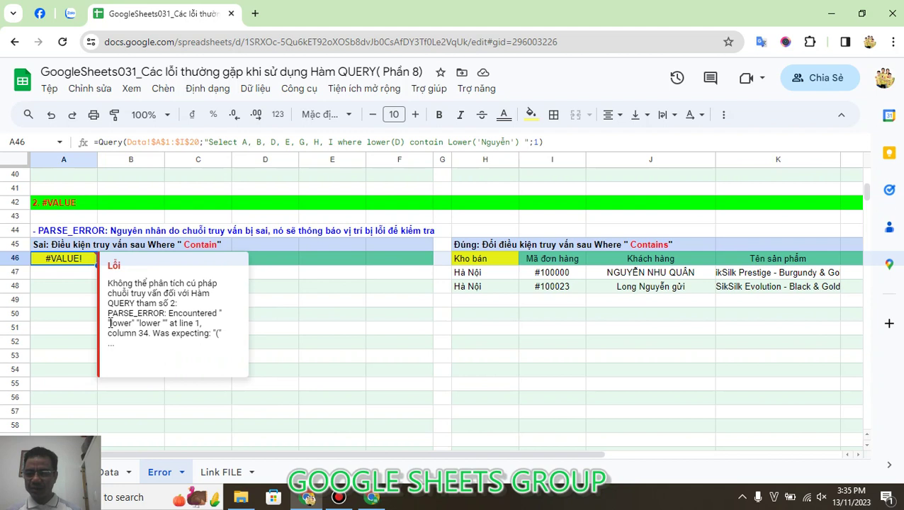
pyautogui.moveTo(110, 323); pyautogui.dragTo(134, 324)
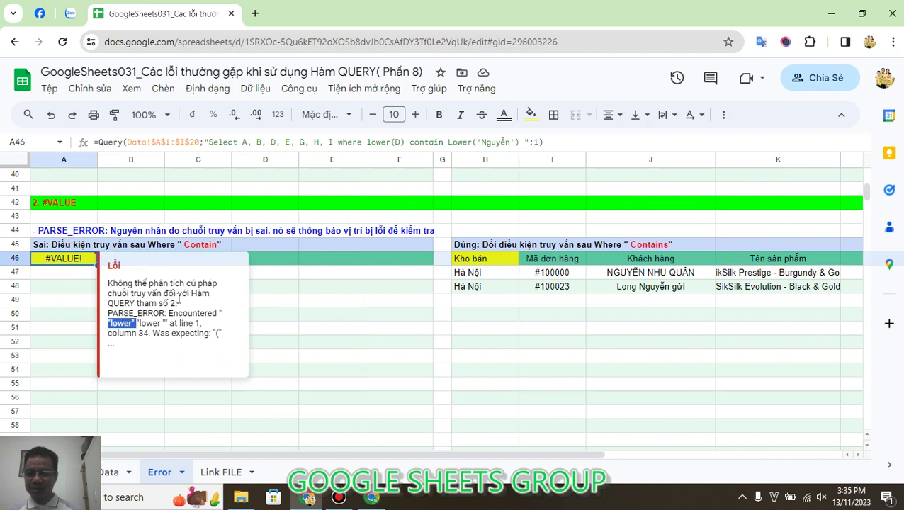
# - Correct the Where condition operator in the A46 QUERY formula to "contains"
pyautogui.doubleClick(368, 145)
pyautogui.write('lower')
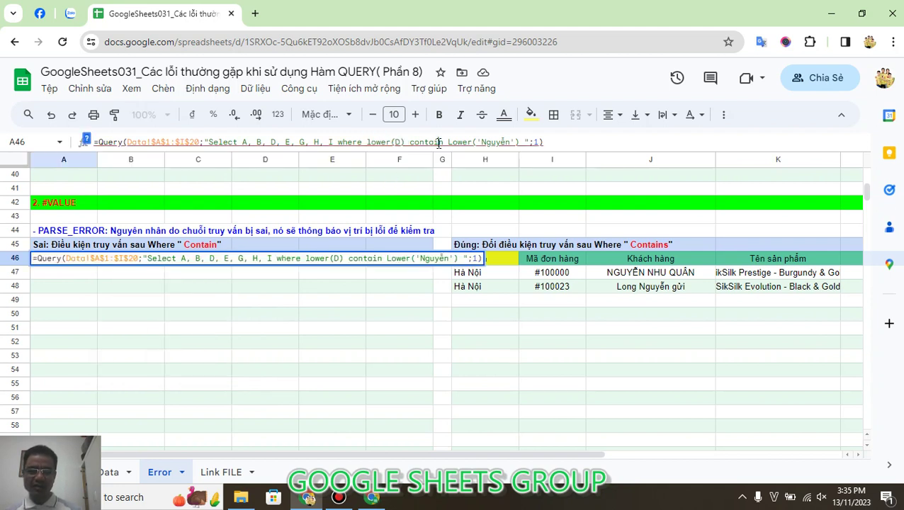
pyautogui.click(440, 143)
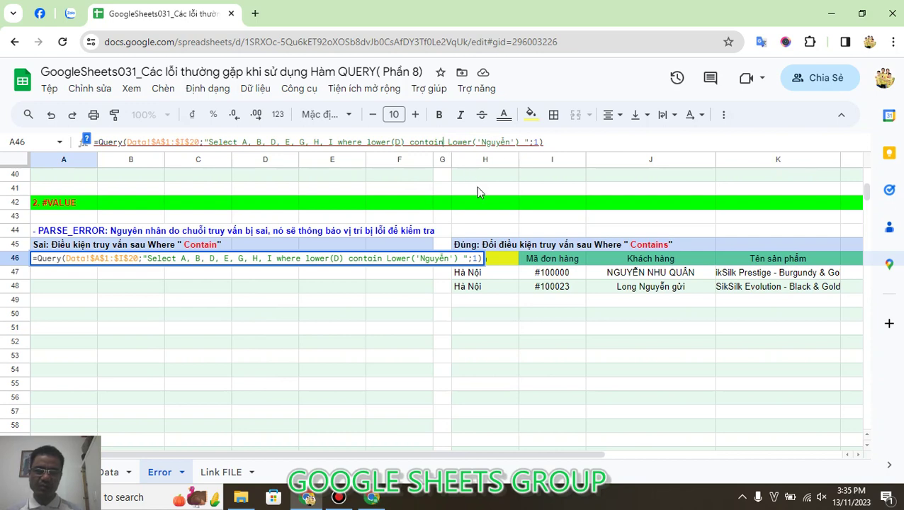
pyautogui.write('s')
pyautogui.press('Return')
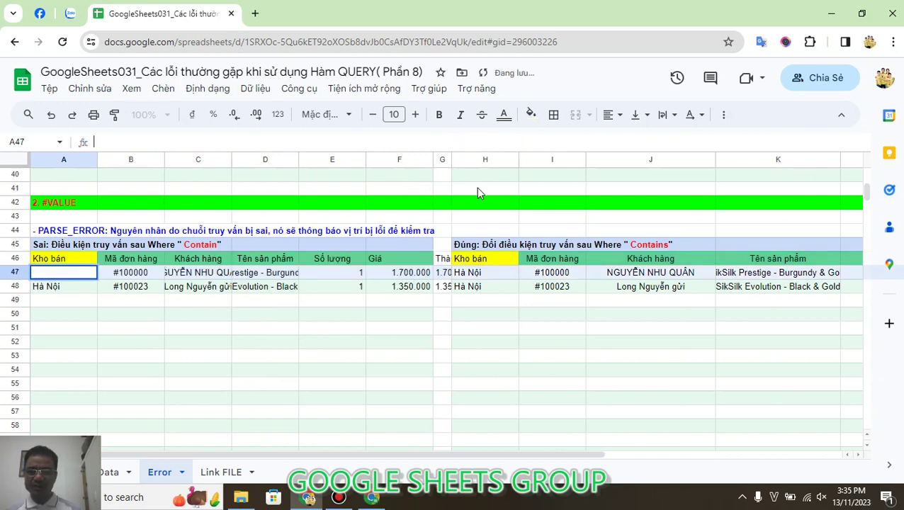
# - Check the corrected QUERY formula in A46 without changing it
pyautogui.click(228, 301)
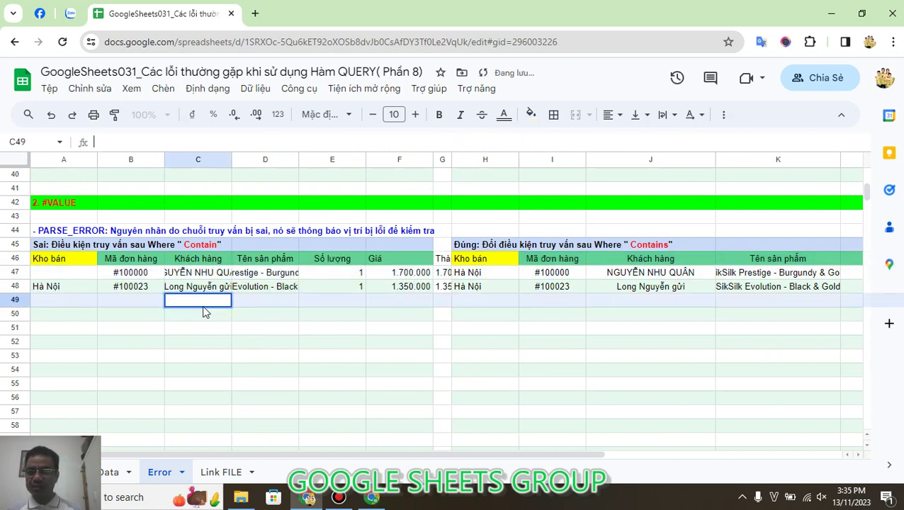
pyautogui.doubleClick(73, 258)
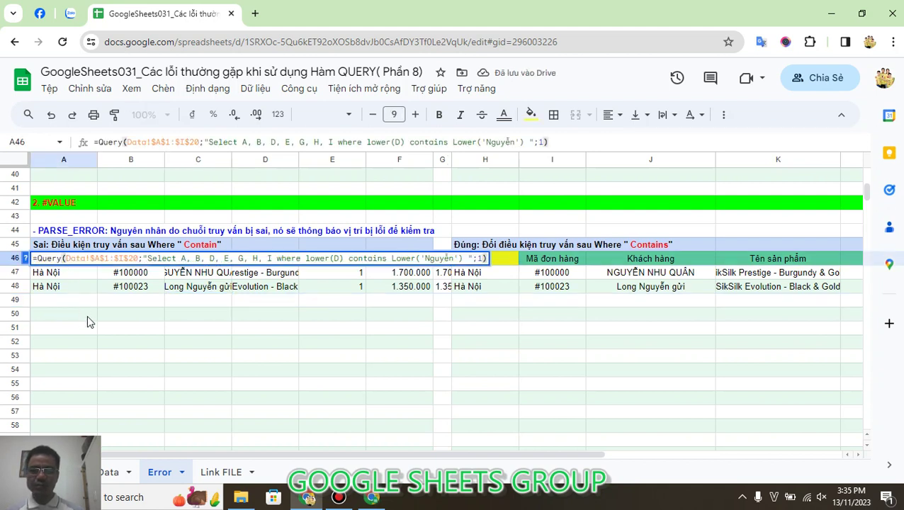
pyautogui.press('Escape')
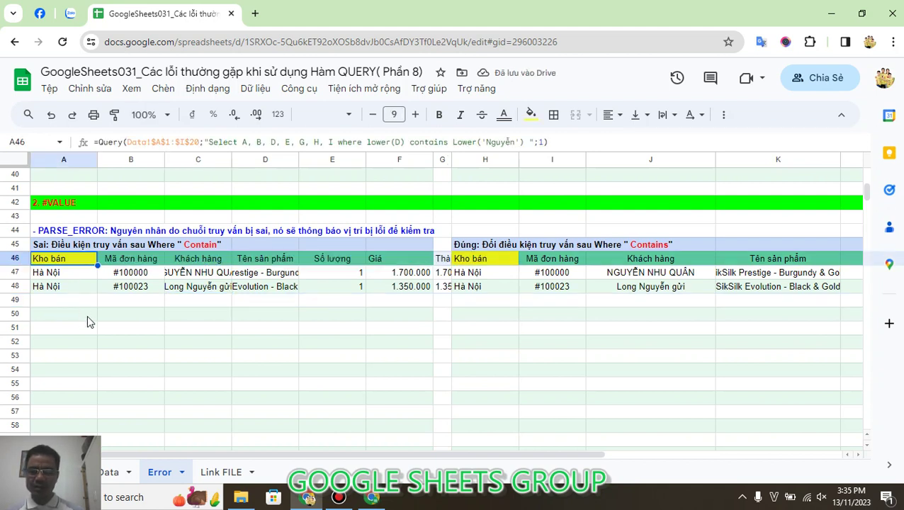
# - Undo the Where operator change in A46 and check the correct example's formula in H46
pyautogui.click(139, 337)
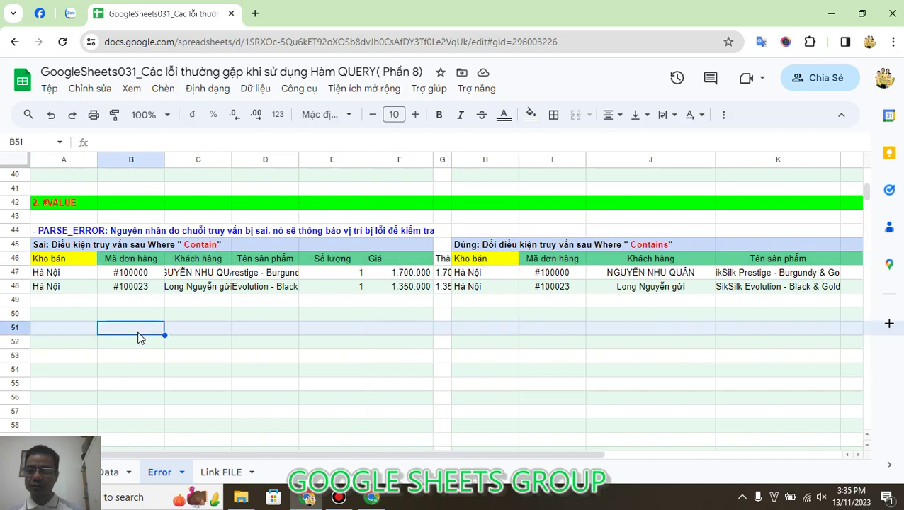
pyautogui.hotkey('ctrl', 'z')
pyautogui.click(119, 327)
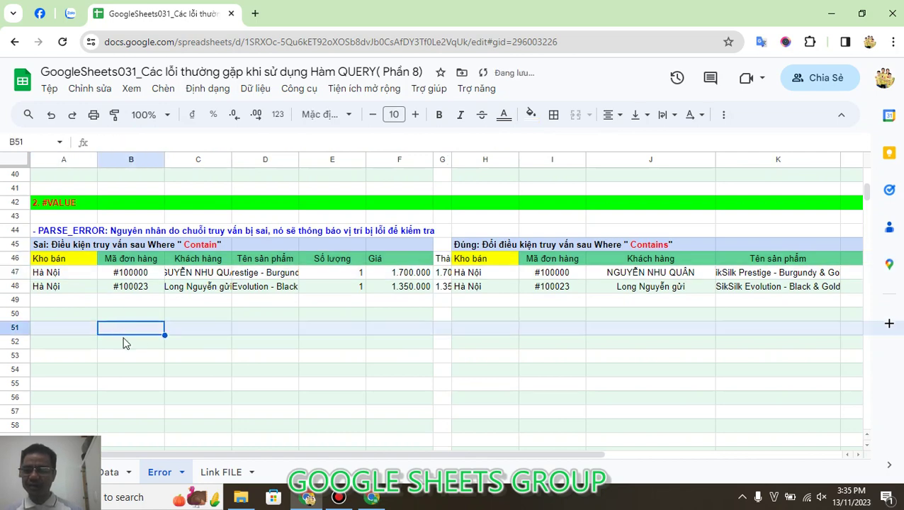
pyautogui.hotkey('ctrl', 'z')
pyautogui.click(487, 259)
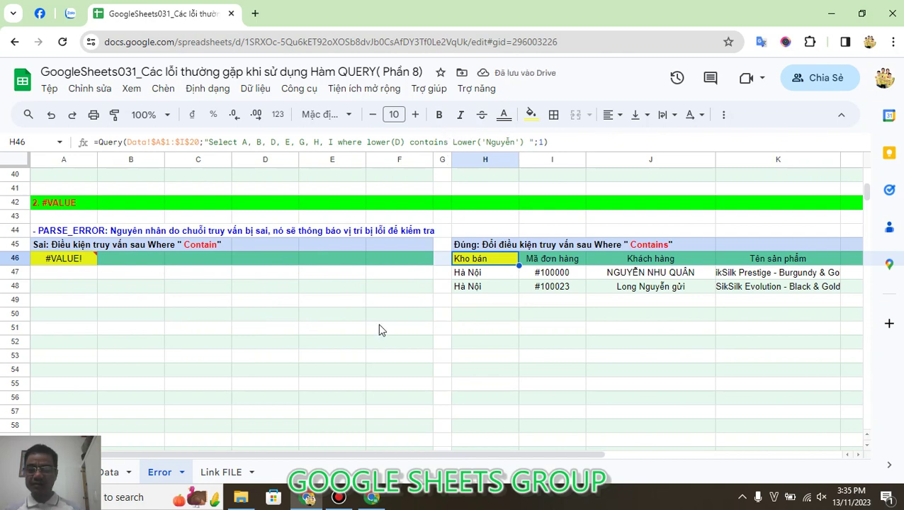
# - Examine the LABEL_COL_NOT_IN_SELECT example in A65, marking SUM(G) in Select and SUM(H) in Label, and view the cell's error details
pyautogui.scroll(-5, 377, 329)
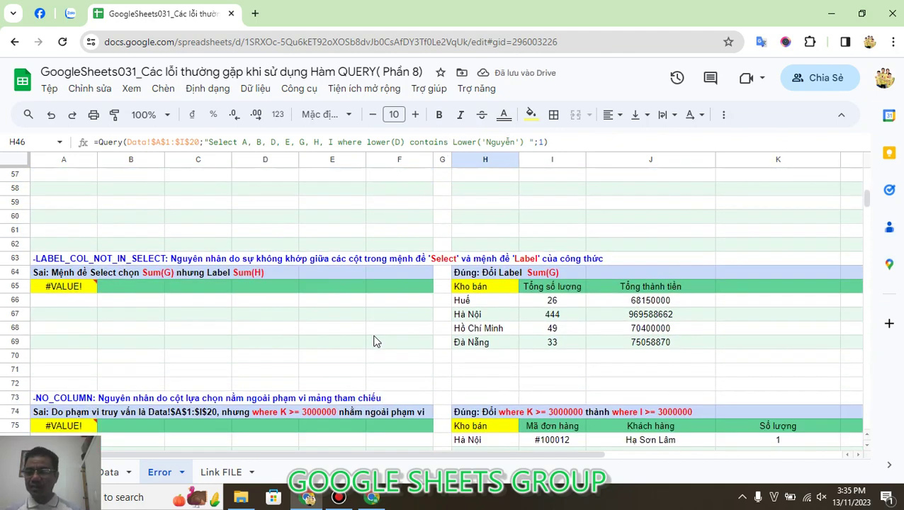
pyautogui.scroll(-2, 377, 341)
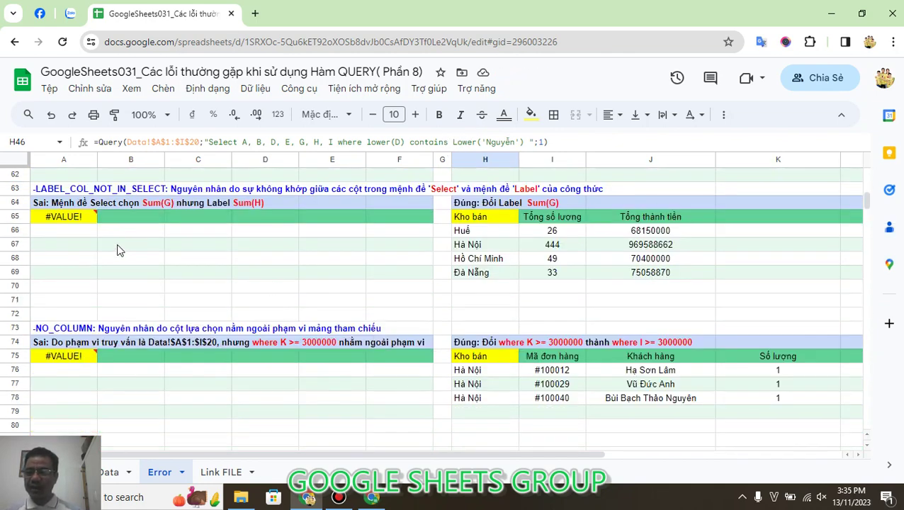
pyautogui.click(71, 219)
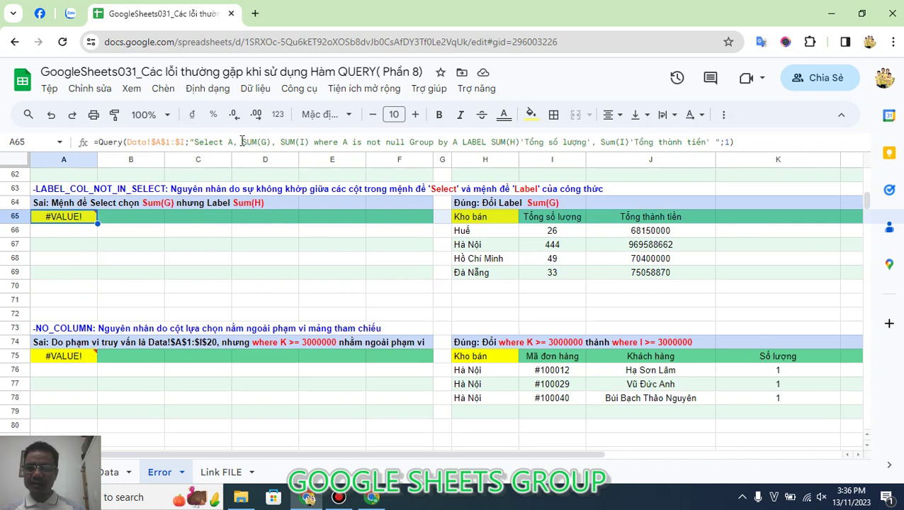
pyautogui.moveTo(242, 141); pyautogui.dragTo(270, 141)
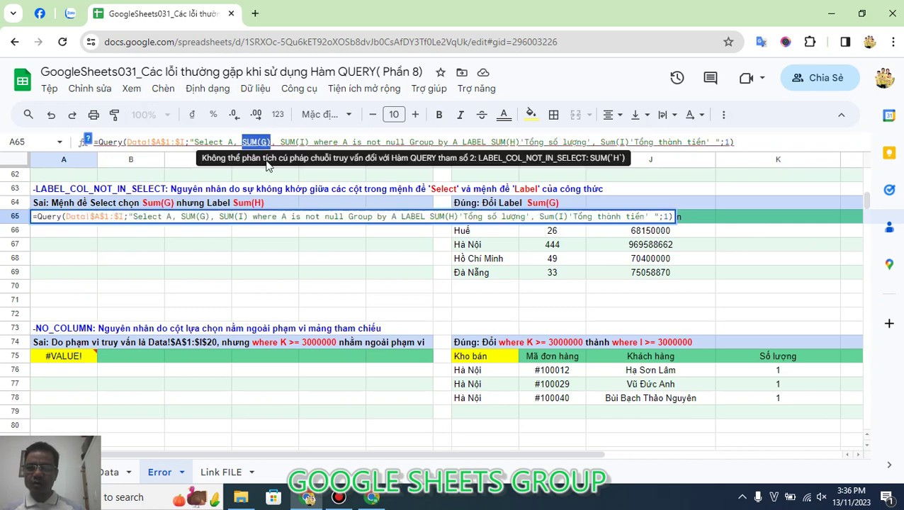
pyautogui.moveTo(499, 139)
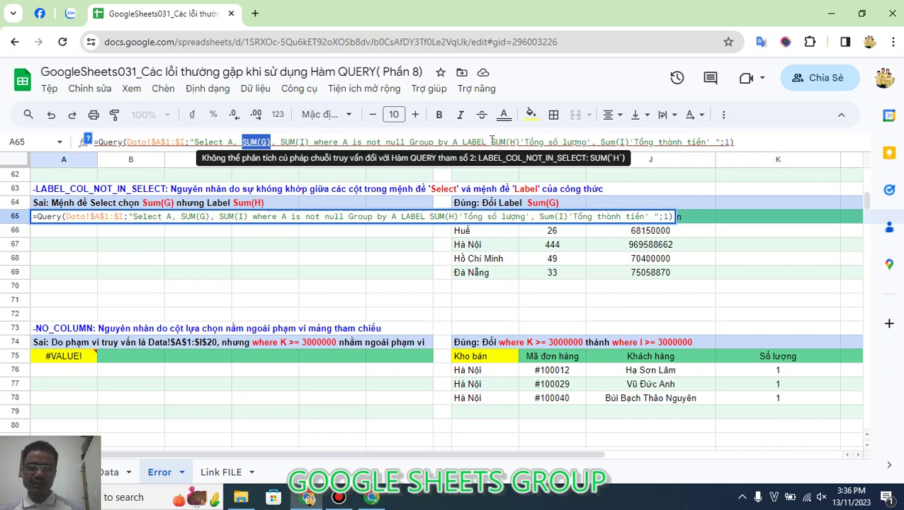
pyautogui.moveTo(490, 141); pyautogui.dragTo(519, 140)
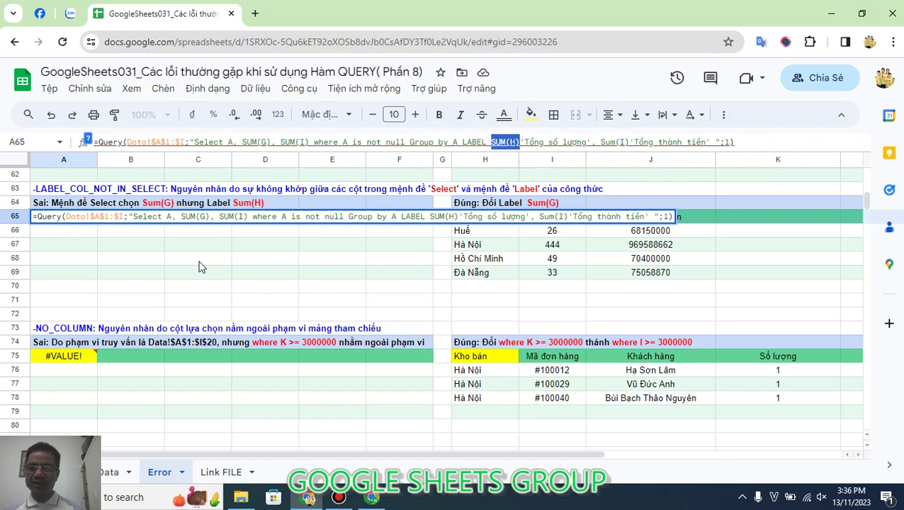
pyautogui.press('Escape')
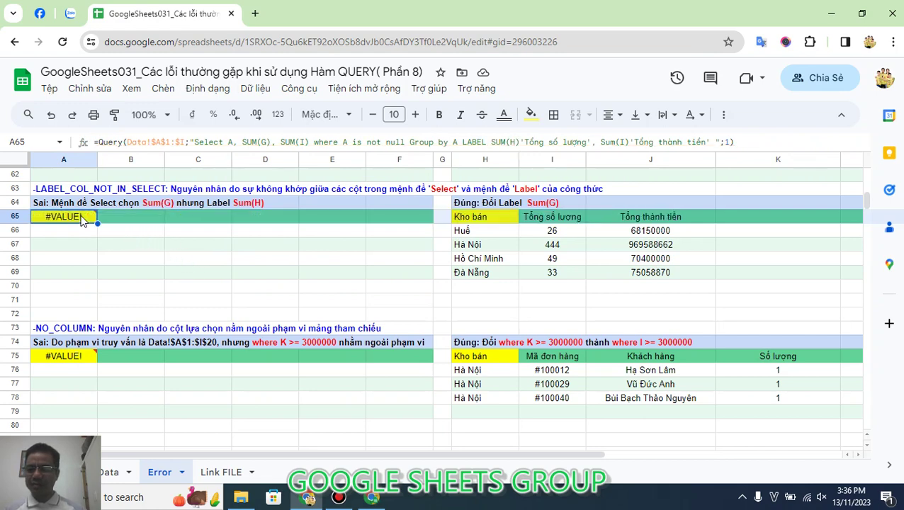
pyautogui.moveTo(83, 221)
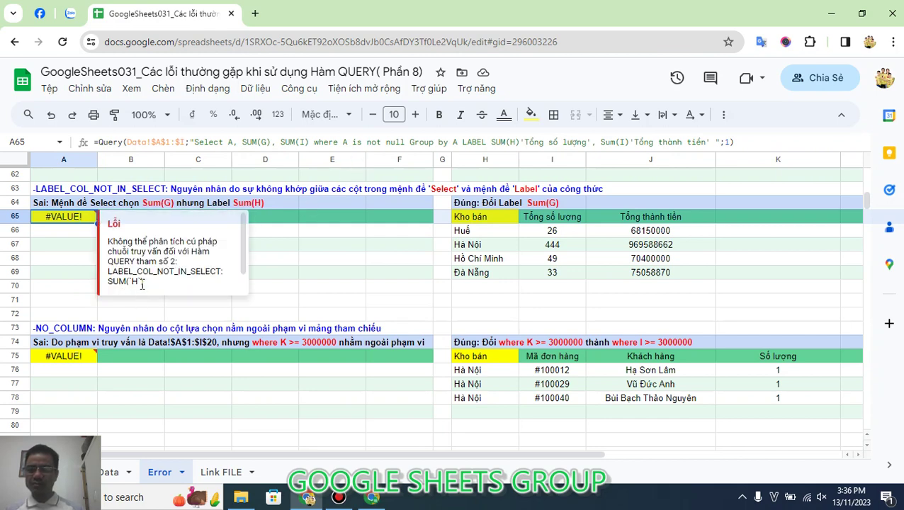
# - Try SUM(G) in place of SUM(H) in the Label clause of the A65 formula, and undo the change
pyautogui.click(516, 141)
pyautogui.press('BackSpace')
pyautogui.write('G')
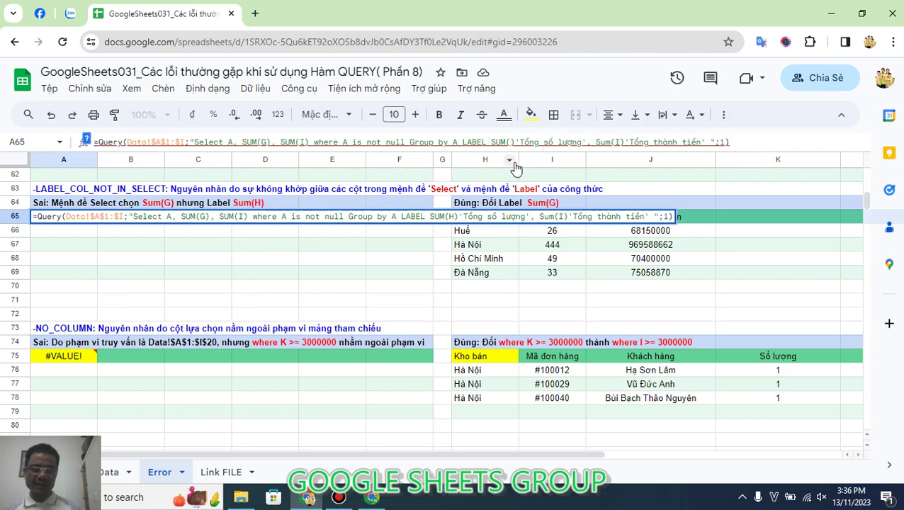
pyautogui.press('Return')
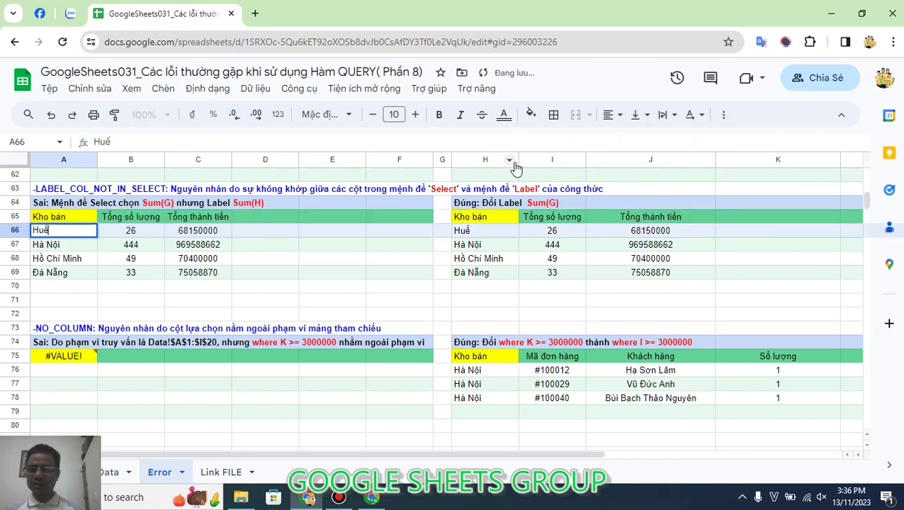
pyautogui.click(306, 263)
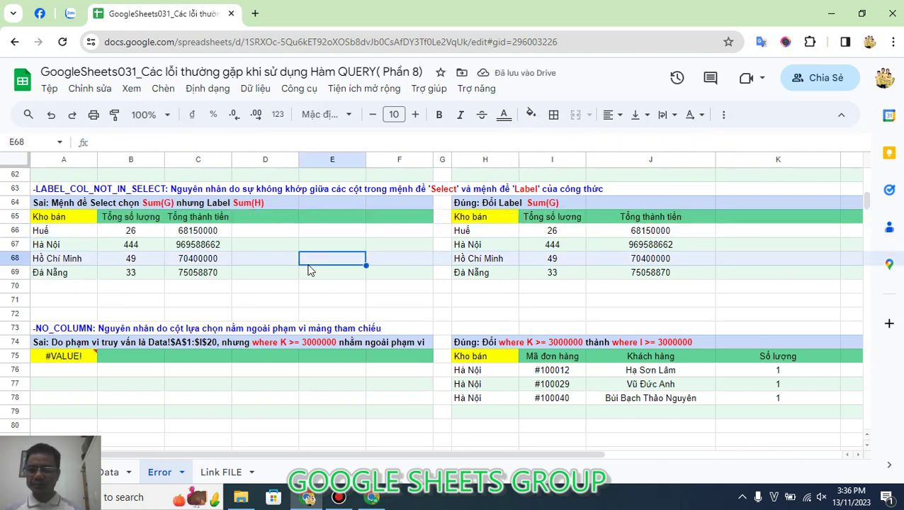
pyautogui.hotkey('ctrl', 'z')
# - Examine the NO_COLUMN example's formula and error details in A75, marking the data range Data!$A$1:$I$20
pyautogui.scroll(-1, 290, 304)
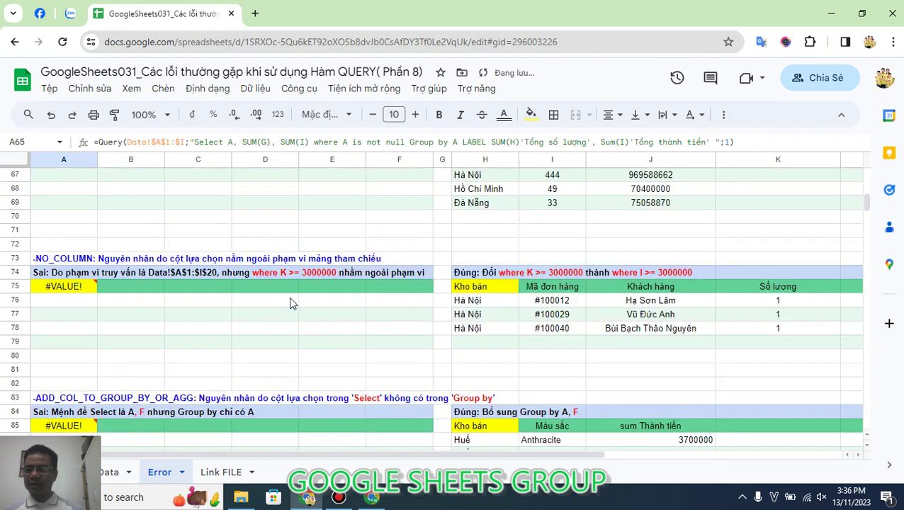
pyautogui.click(80, 286)
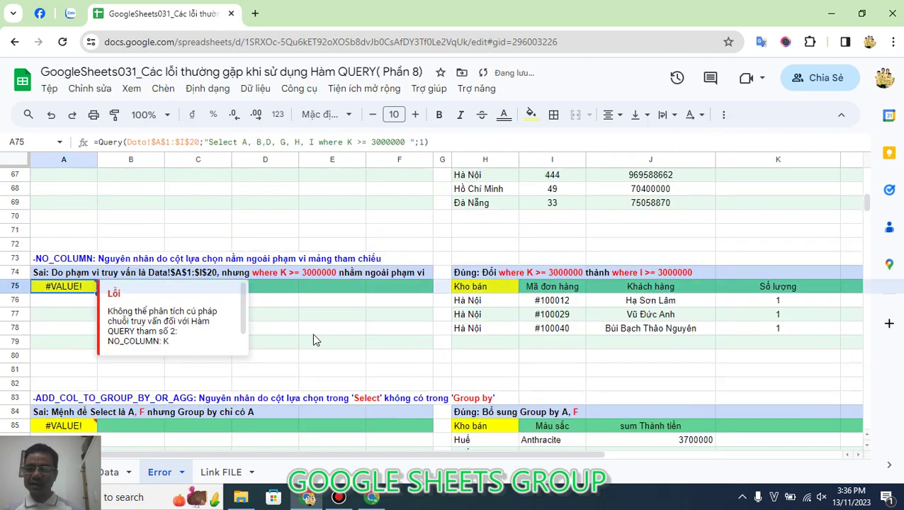
pyautogui.scroll(-1, 319, 338)
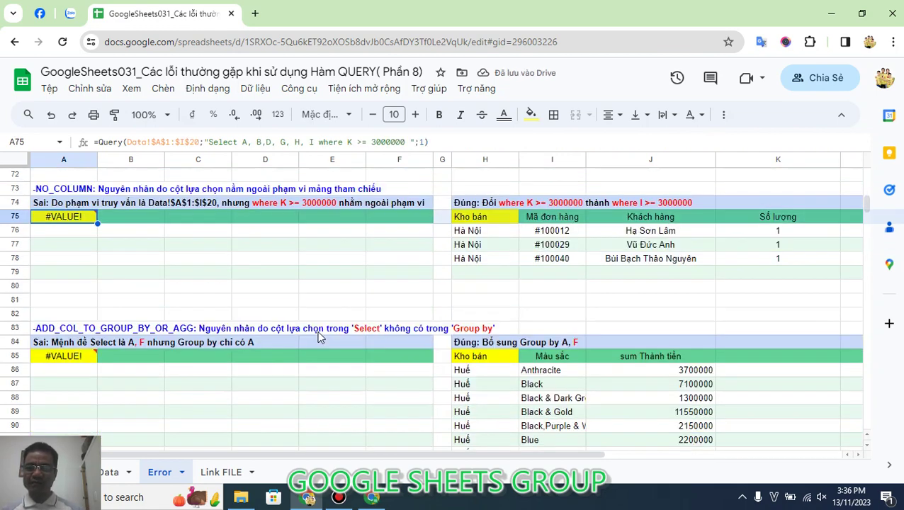
pyautogui.click(127, 142)
pyautogui.moveTo(127, 143); pyautogui.dragTo(203, 136)
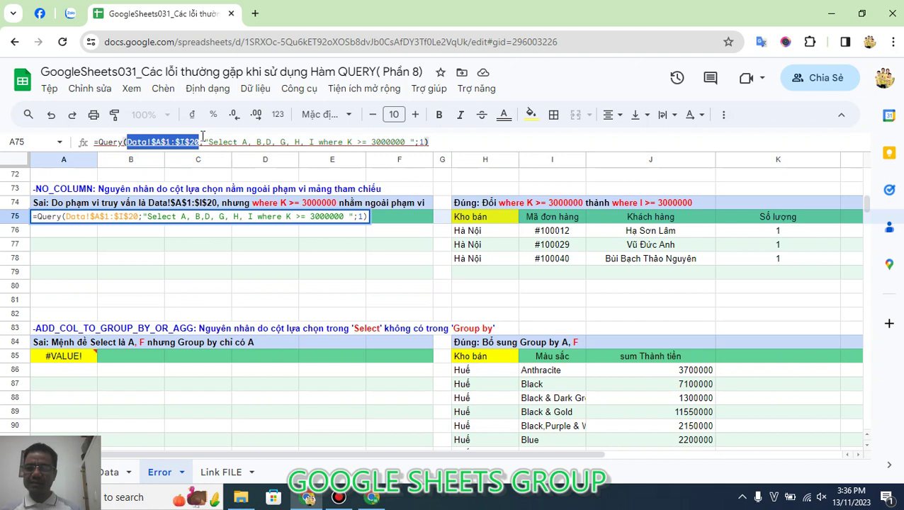
# - Try column I instead of K in the Where condition of the A75 formula, and undo the change
pyautogui.click(351, 142)
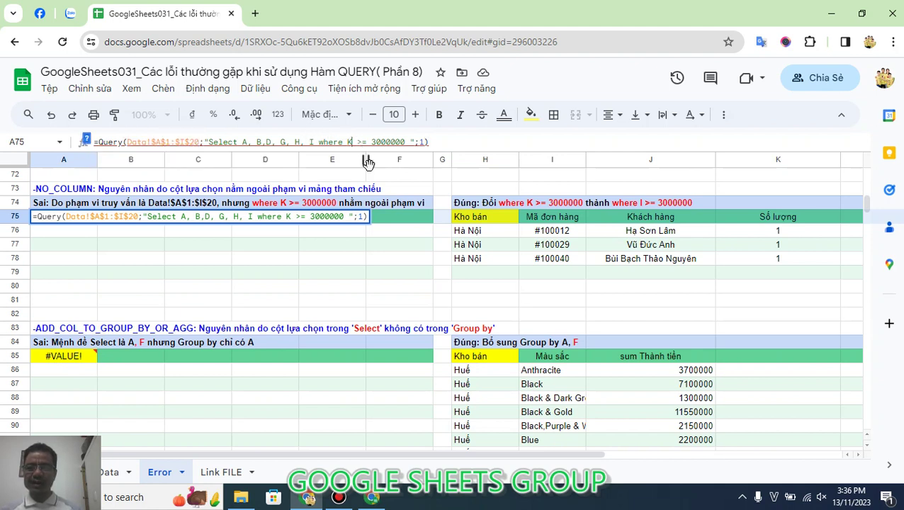
pyautogui.hotkey('shift', 'Left')
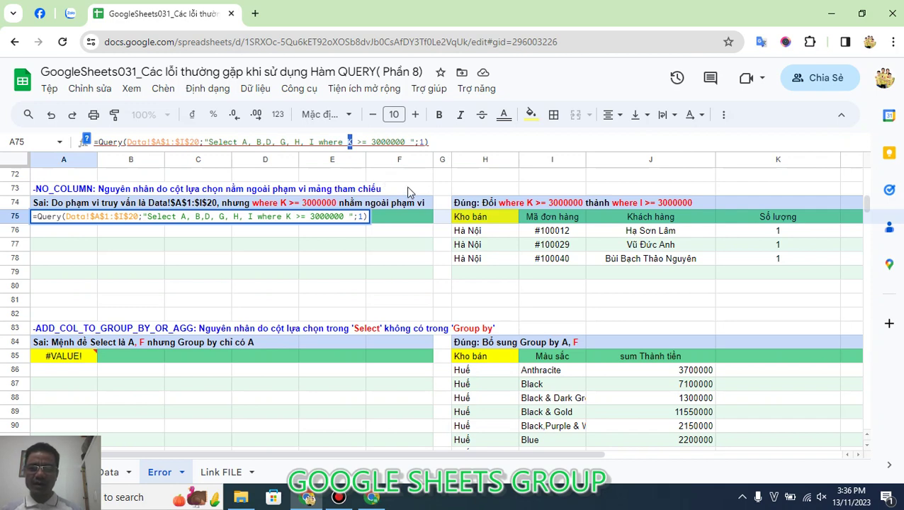
pyautogui.write('I')
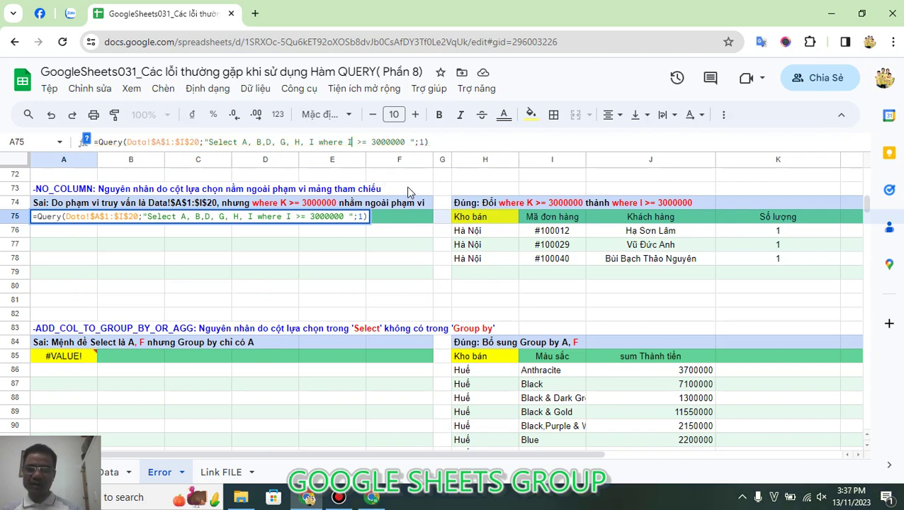
pyautogui.press('Return')
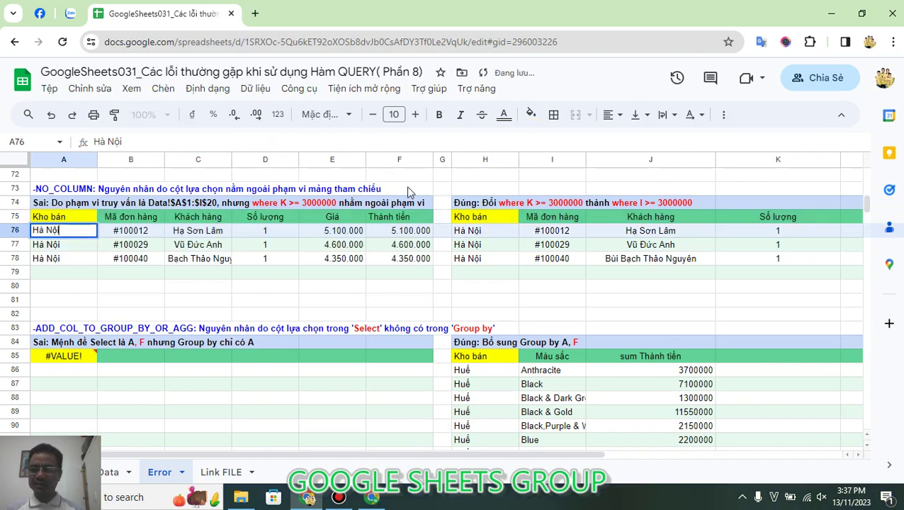
pyautogui.click(317, 307)
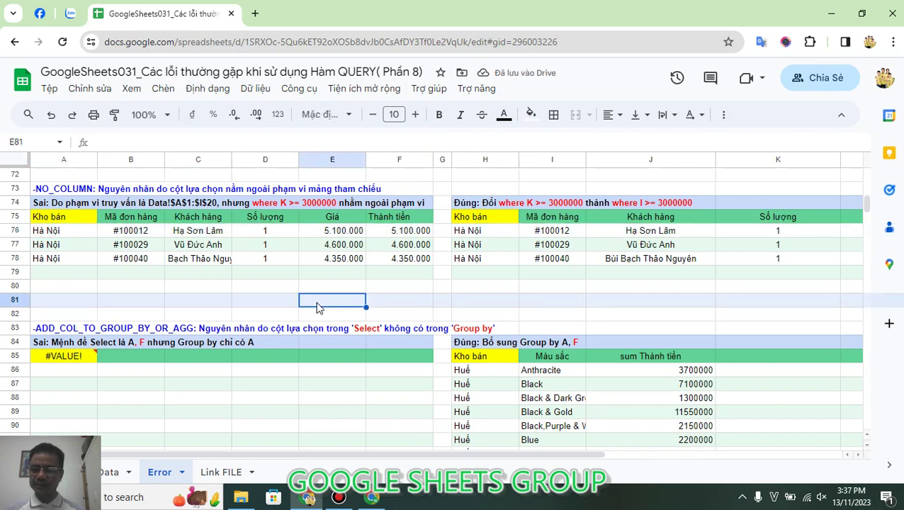
pyautogui.hotkey('ctrl', 'z')
# - Examine the ADD_COL_TO_GROUP_BY_OR_AGG example in A85, marking columns A, F in the formula's Select clause
pyautogui.scroll(-1, 316, 302)
pyautogui.scroll(-2, 316, 302)
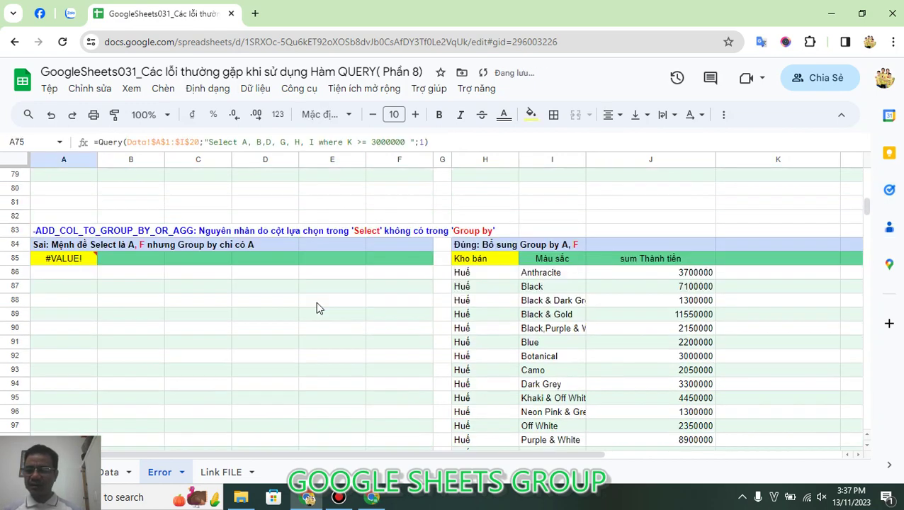
pyautogui.click(85, 264)
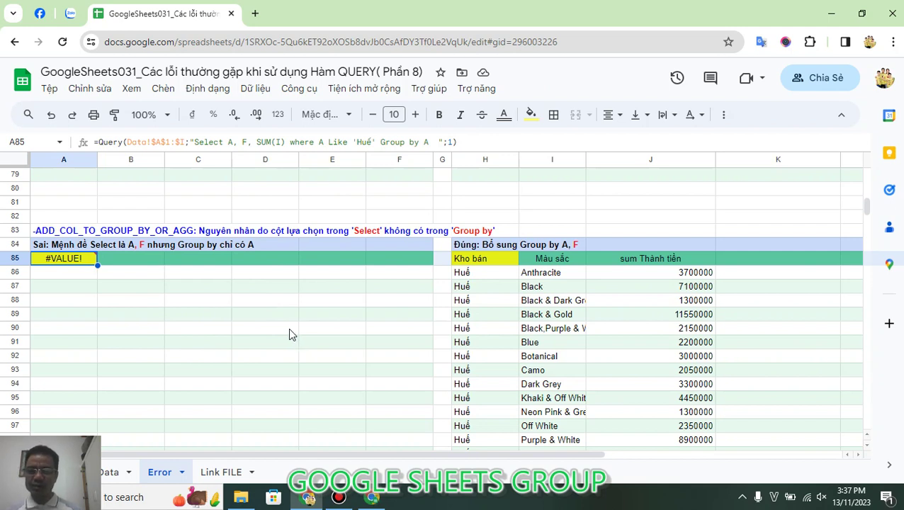
pyautogui.scroll(-1, 288, 328)
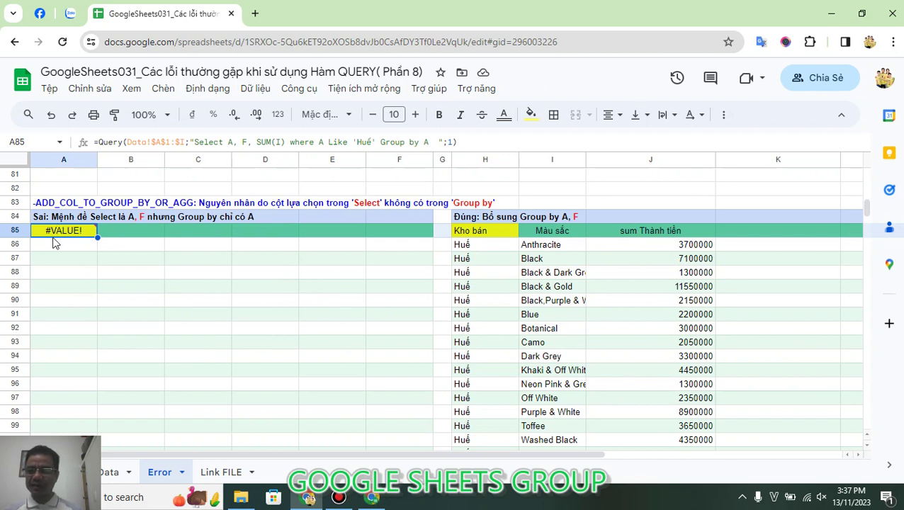
pyautogui.moveTo(54, 236)
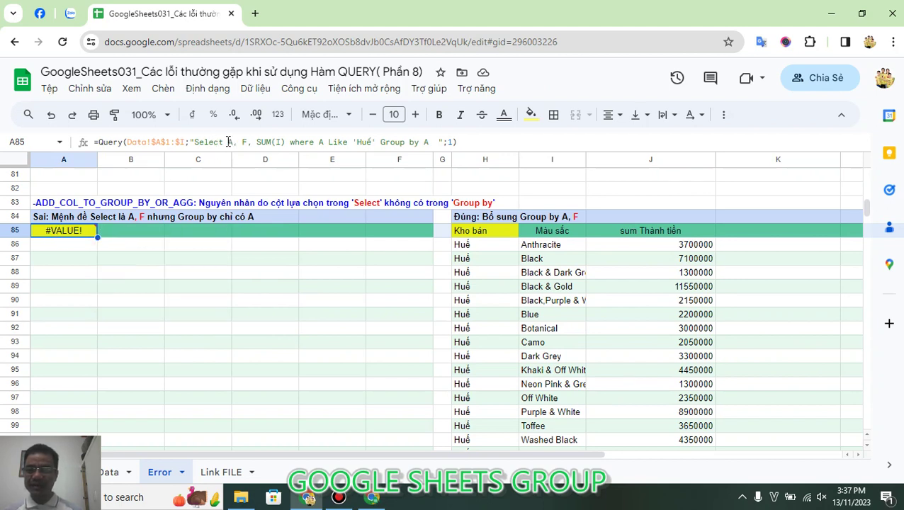
pyautogui.moveTo(228, 141); pyautogui.dragTo(248, 144)
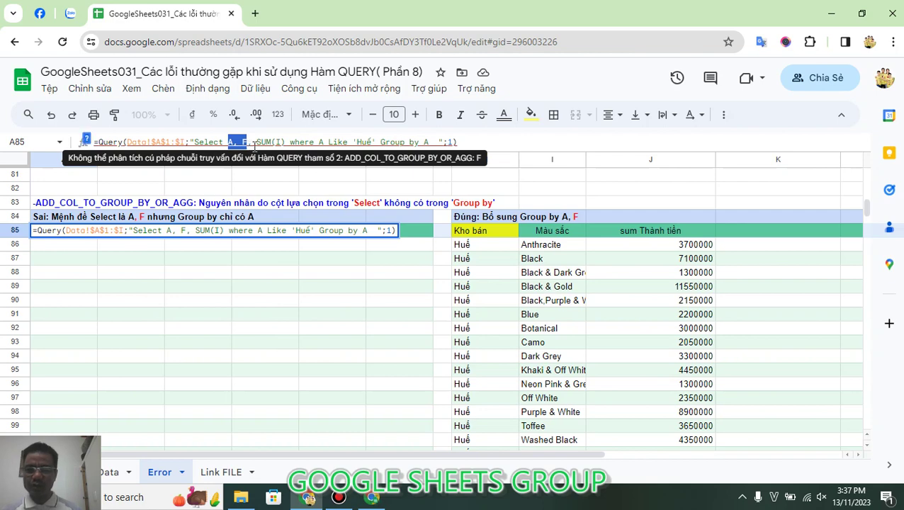
# - Try adding column F to the Group by clause of the A85 formula, and undo the change
pyautogui.click(430, 142)
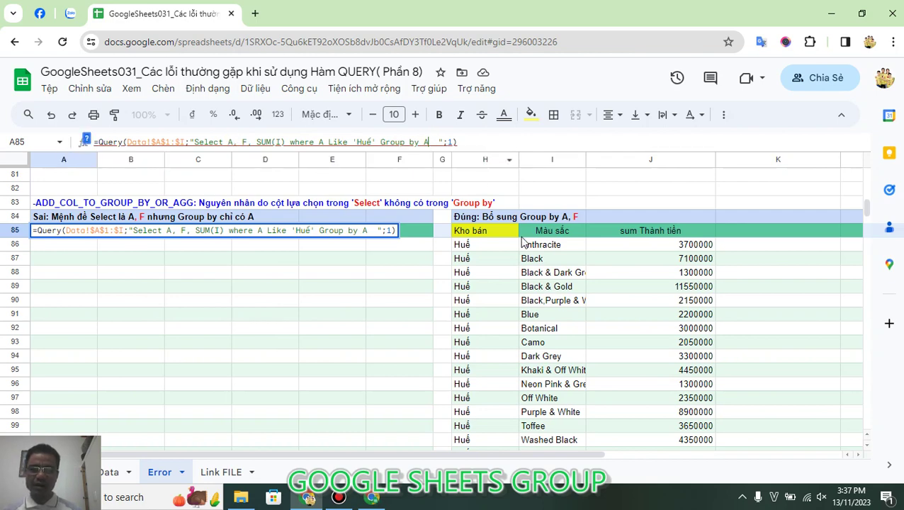
pyautogui.write(', F')
pyautogui.press('Return')
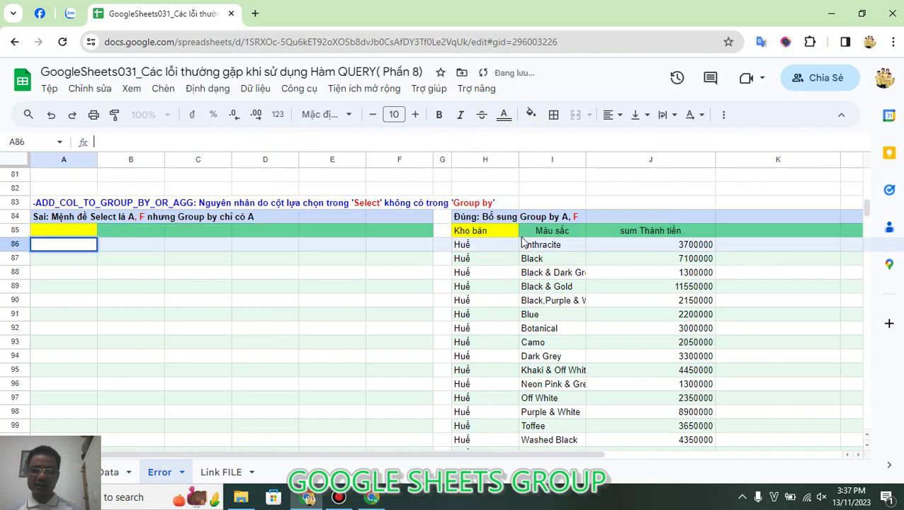
pyautogui.write('Huế')
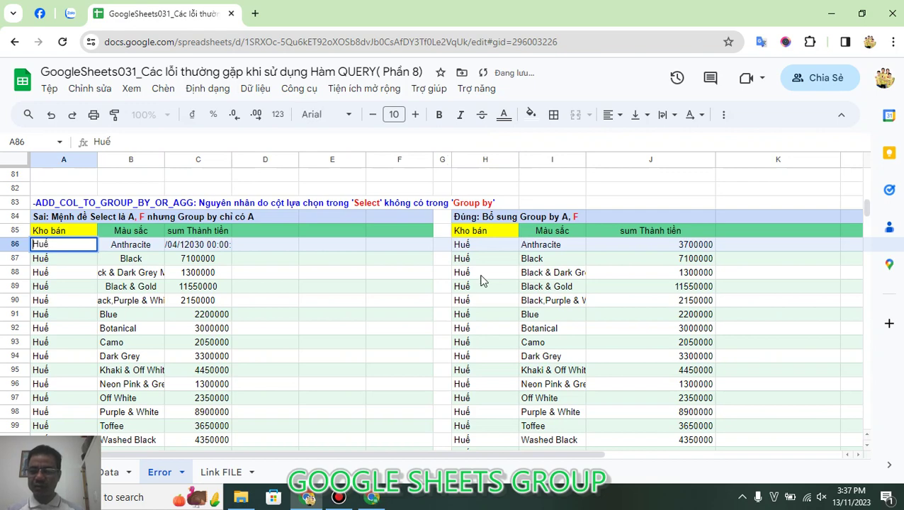
pyautogui.click(362, 305)
pyautogui.hotkey('ctrl', 'z')
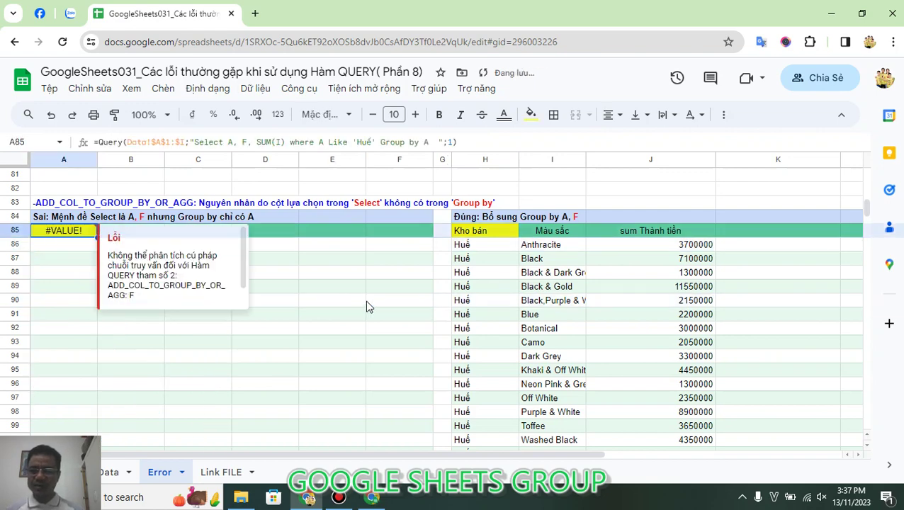
# - Examine the corrected formula in H85, and the #N/A example's error details and formulas in A107 and H107
pyautogui.click(505, 235)
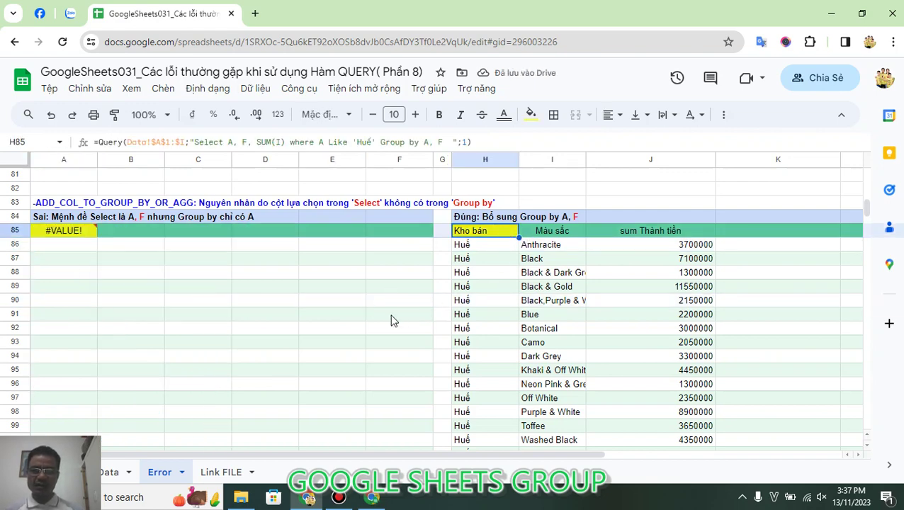
pyautogui.scroll(-6, 391, 318)
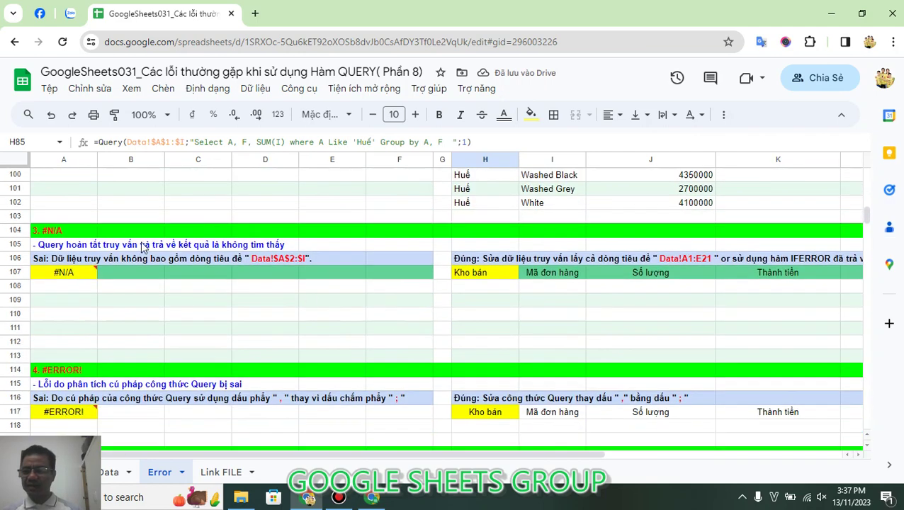
pyautogui.click(91, 234)
pyautogui.moveTo(72, 278)
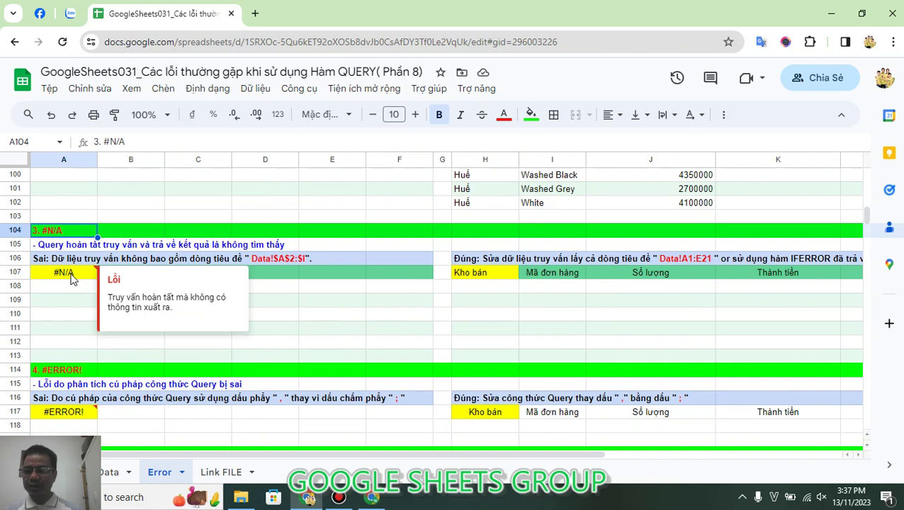
pyautogui.click(71, 278)
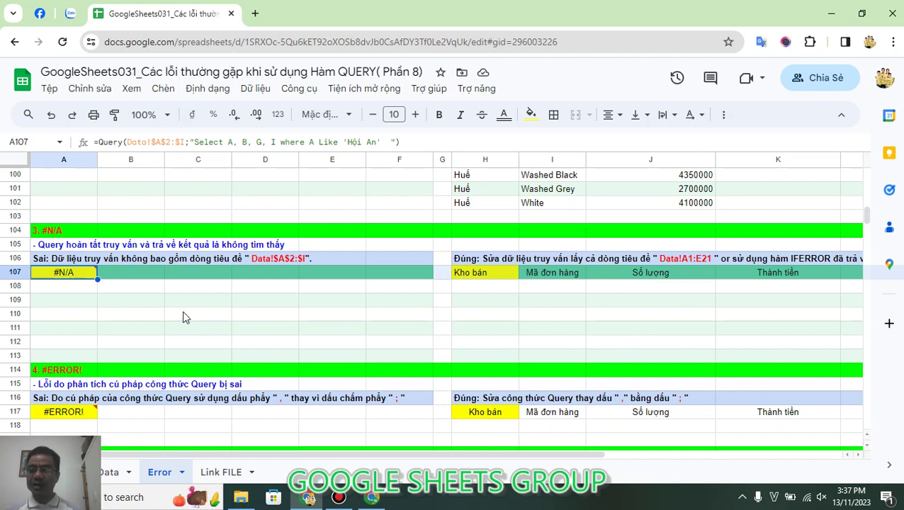
pyautogui.moveTo(76, 280)
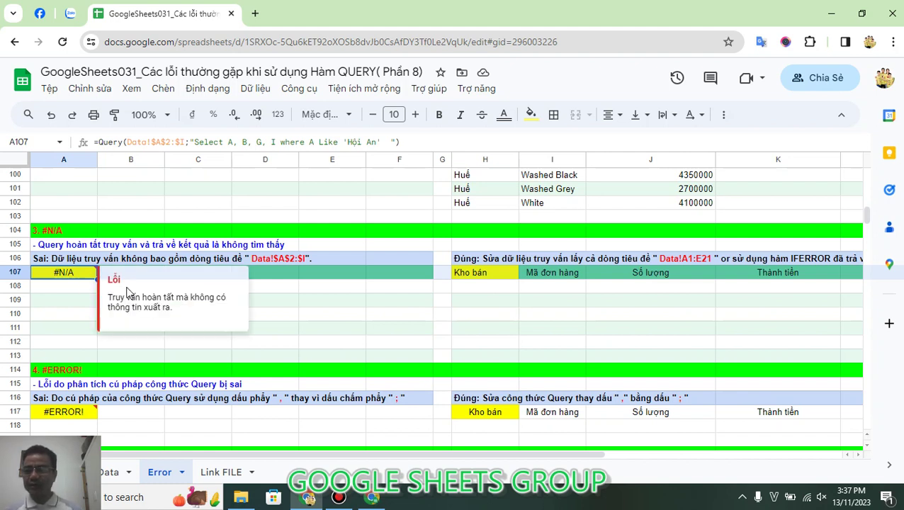
pyautogui.scroll(-3, 309, 305)
pyautogui.scroll(1, 304, 301)
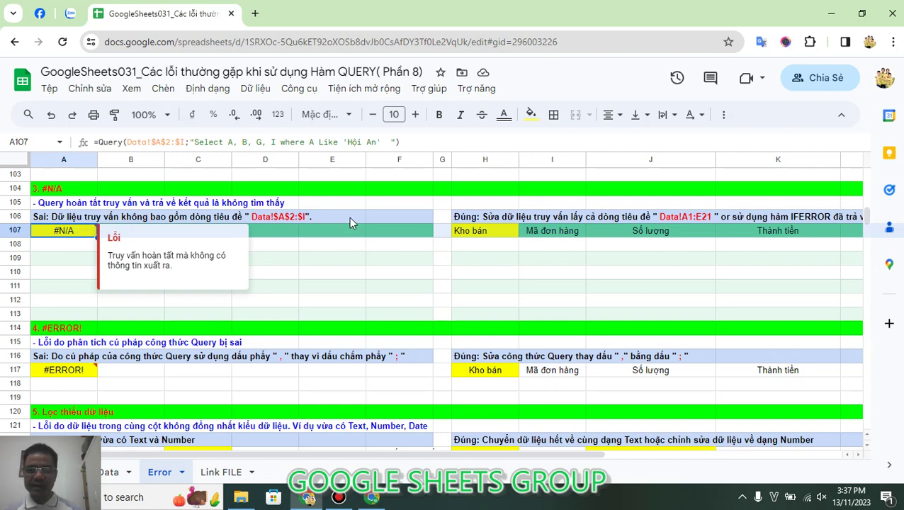
pyautogui.click(495, 233)
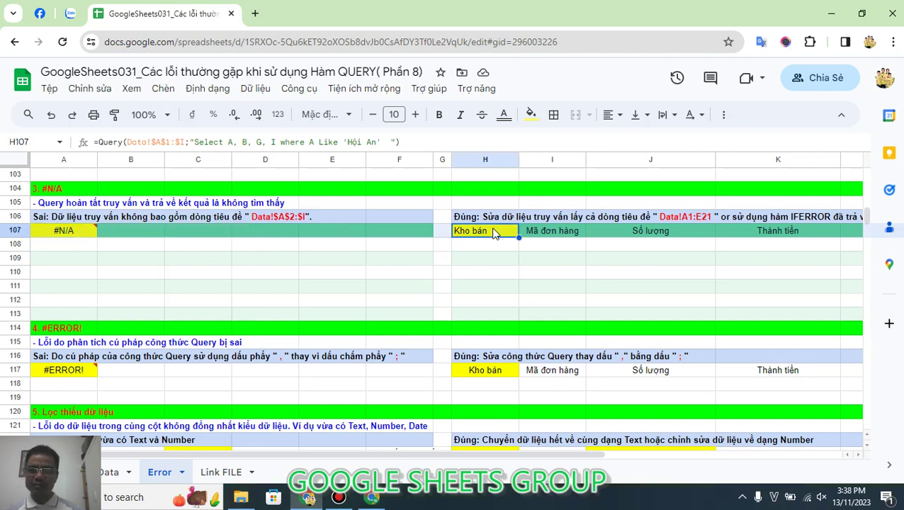
# - Try starting the data range at $A$1 instead of $A$2 in the A107 formula, and undo the change
pyautogui.click(83, 234)
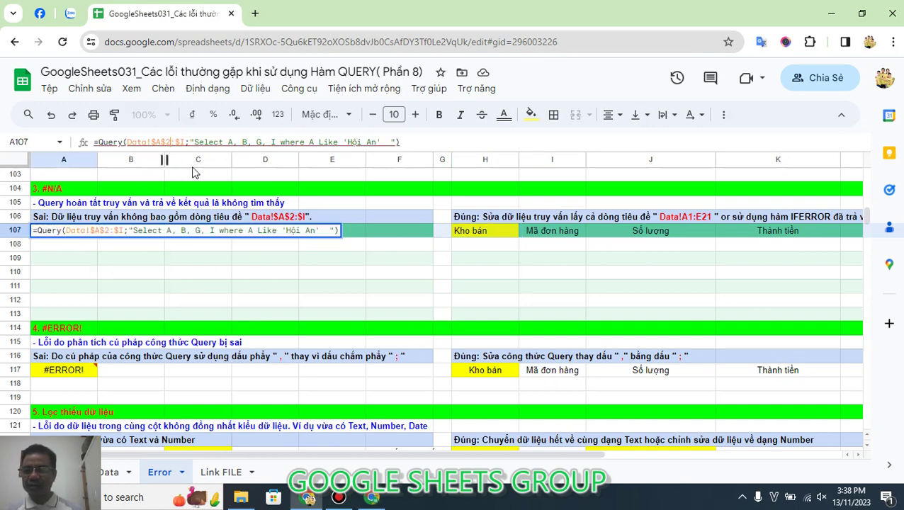
pyautogui.click(171, 145)
pyautogui.press('BackSpace')
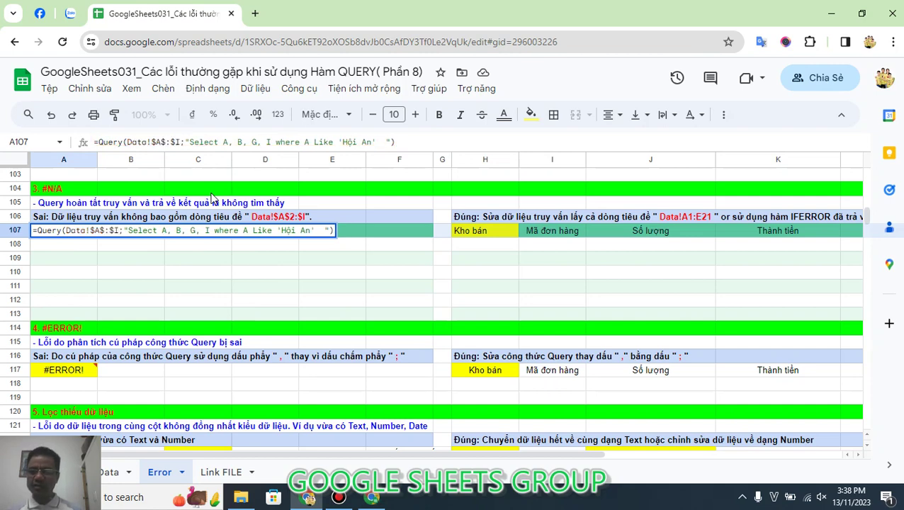
pyautogui.write('1')
pyautogui.press('Return')
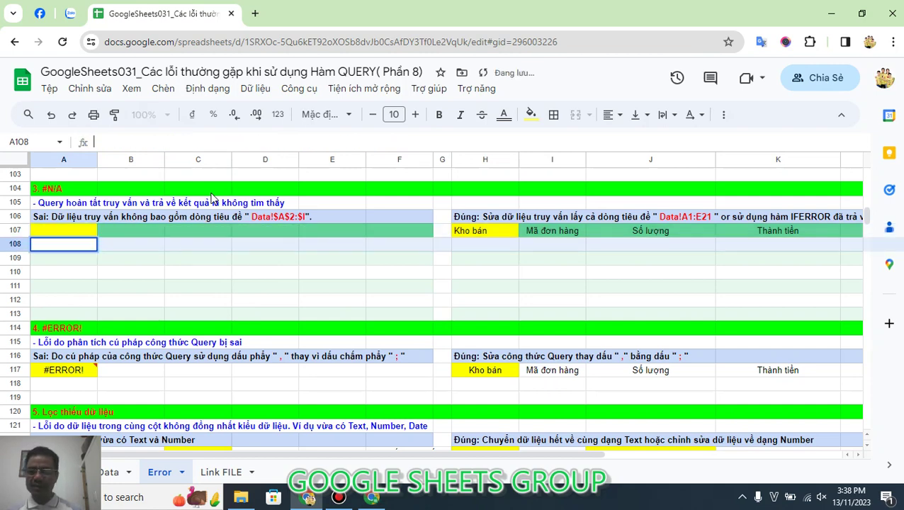
pyautogui.click(68, 237)
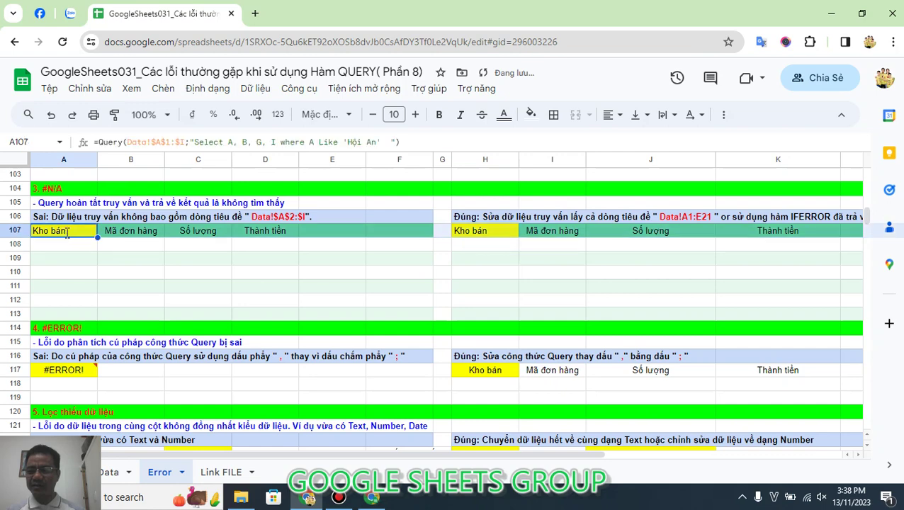
pyautogui.press('Return')
pyautogui.press('Escape')
pyautogui.hotkey('ctrl', 'z')
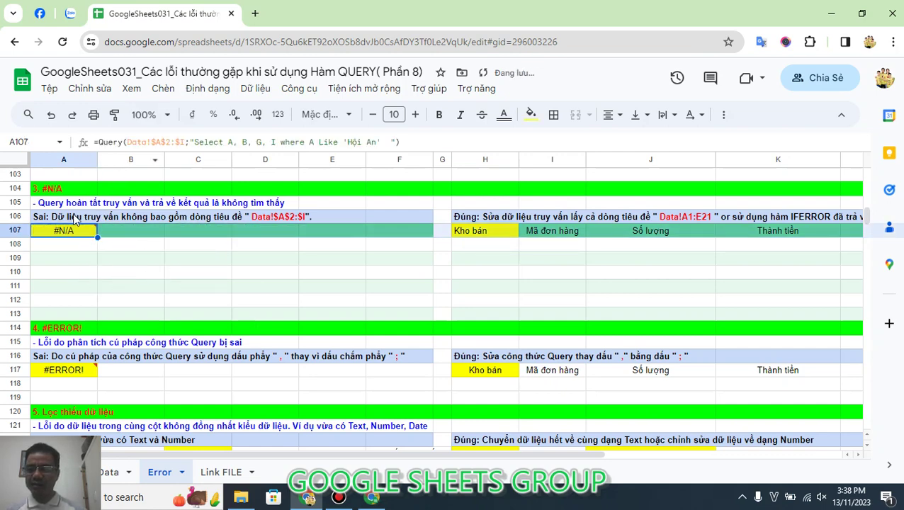
# - Copy the whole QUERY formula from A107, including its equals sign, and enter it in H108 wrapped in IFERROR
pyautogui.click(501, 237)
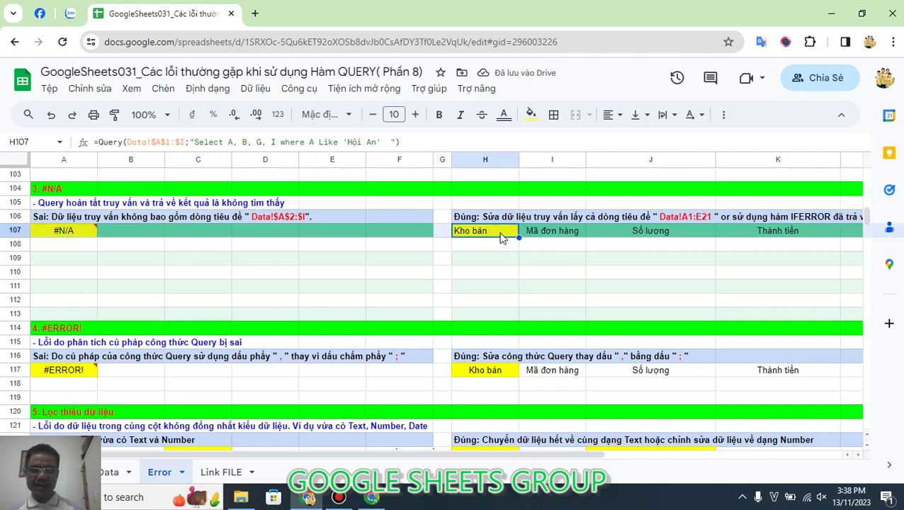
pyautogui.click(61, 231)
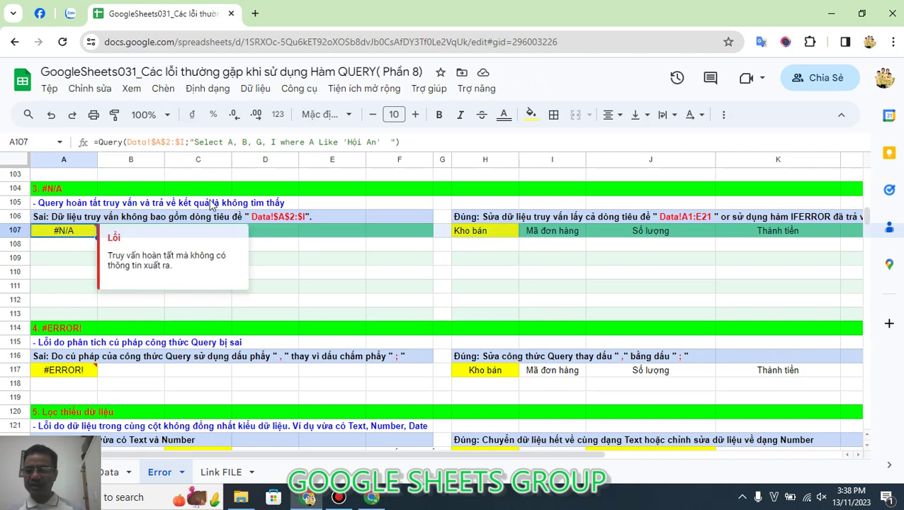
pyautogui.click(444, 144)
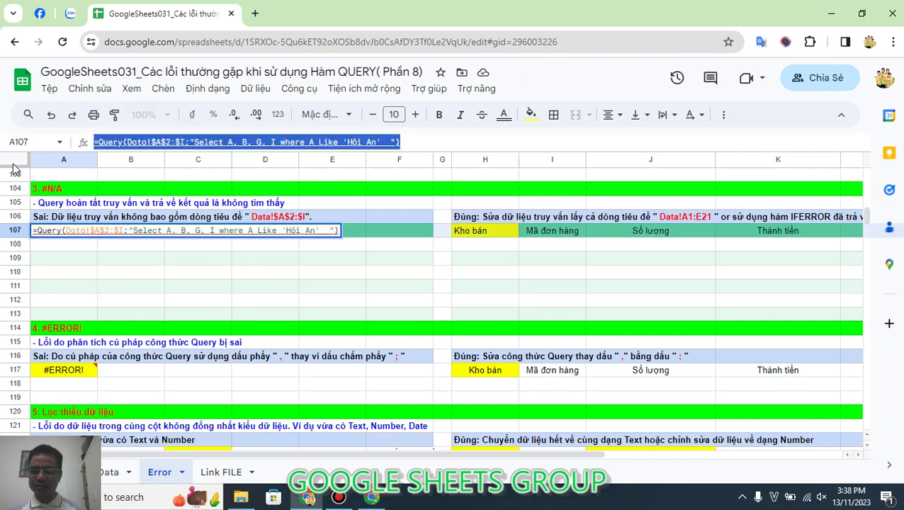
pyautogui.press('Escape')
pyautogui.click(494, 248)
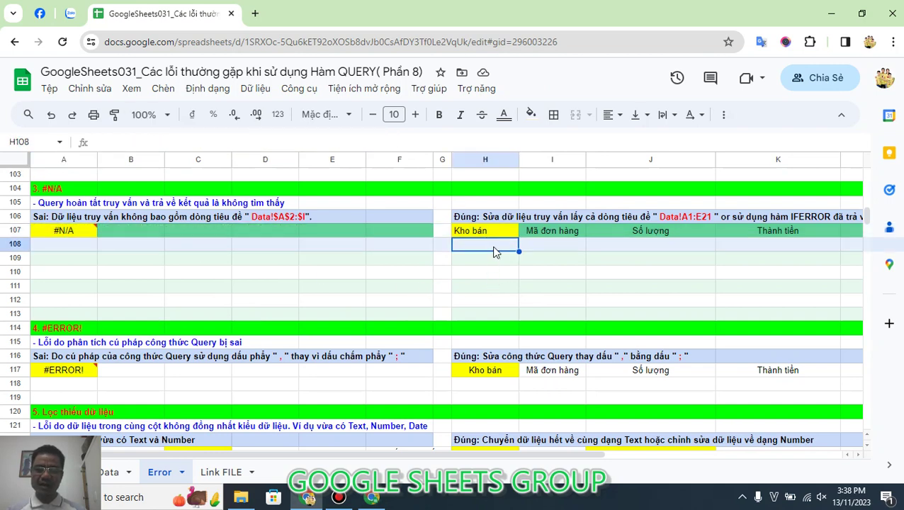
pyautogui.write('=')
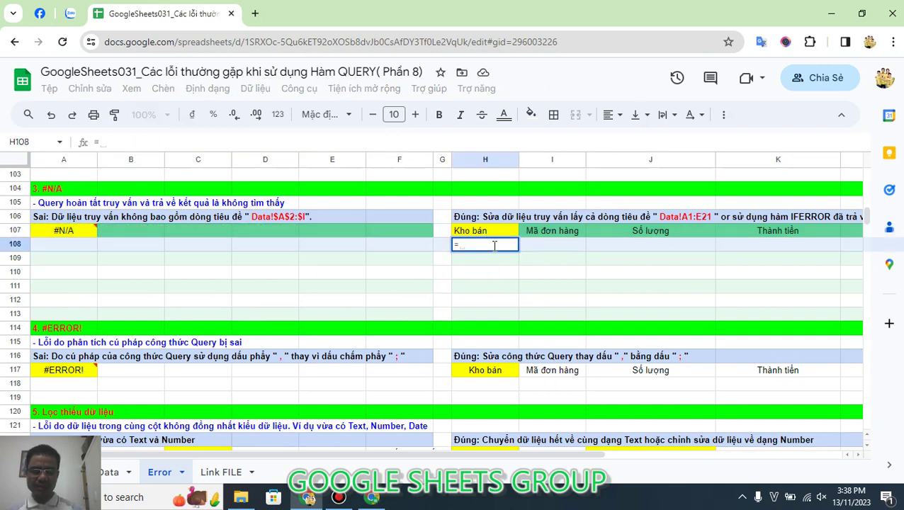
pyautogui.write('IF')
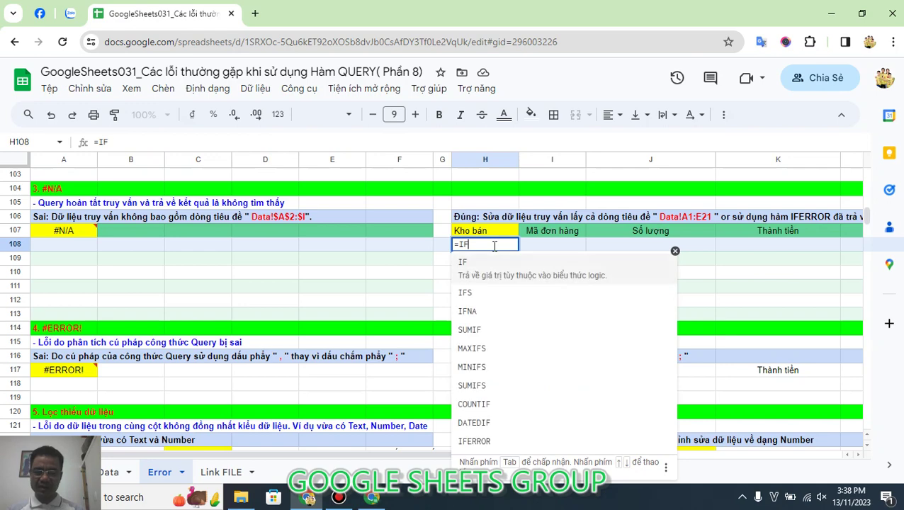
pyautogui.write('ER')
pyautogui.press('Tab')
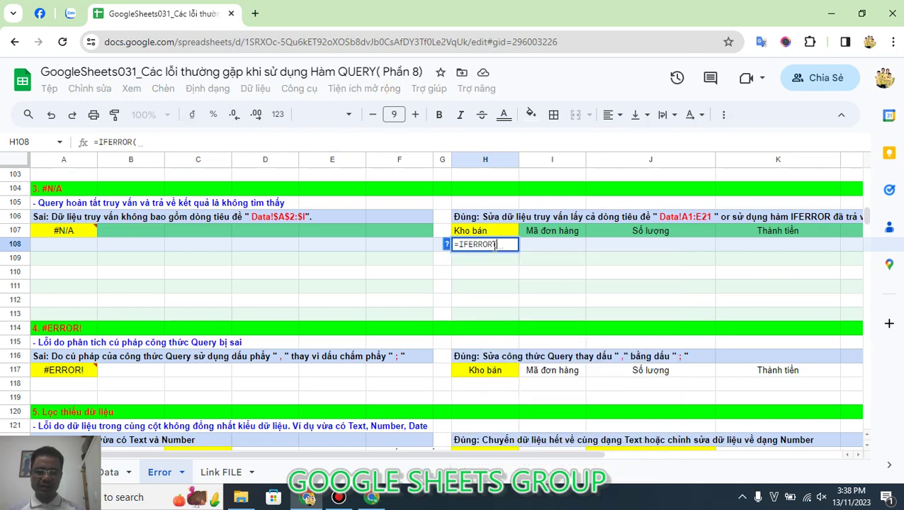
pyautogui.write('=Query(Data!$A$2:$I;"Select A, B, G, I where A Like \'Hội An\'  ")')
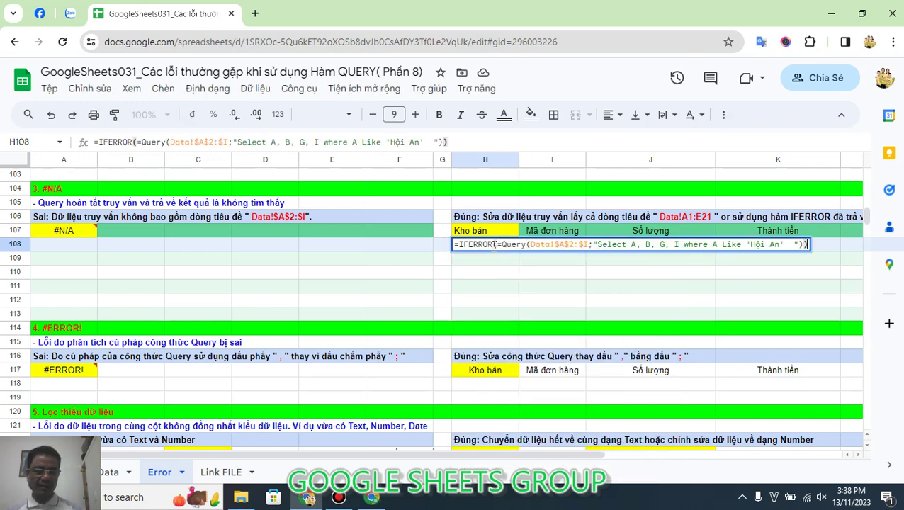
pyautogui.press('Return')
pyautogui.click(494, 246)
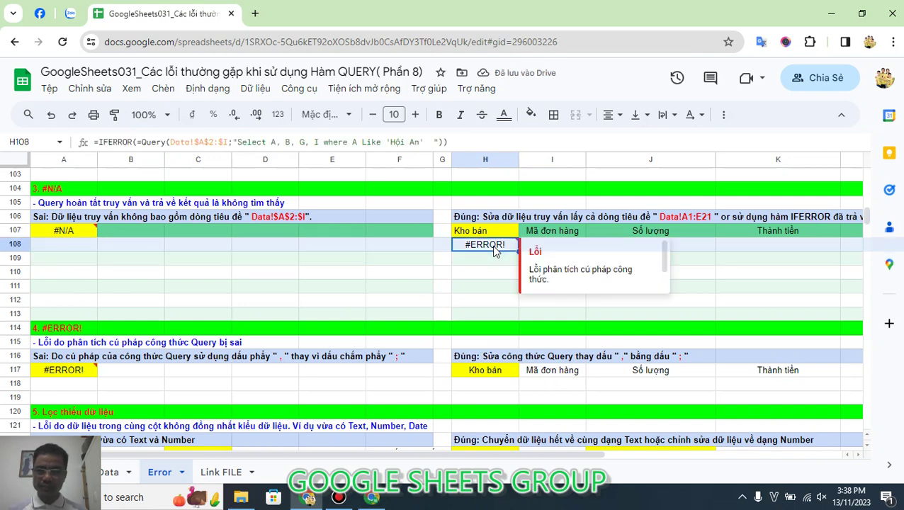
# - Remove the extra equals sign before Query in the H108 formula and fill the cell with yellow
pyautogui.click(142, 142)
pyautogui.press('BackSpace')
pyautogui.press('Return')
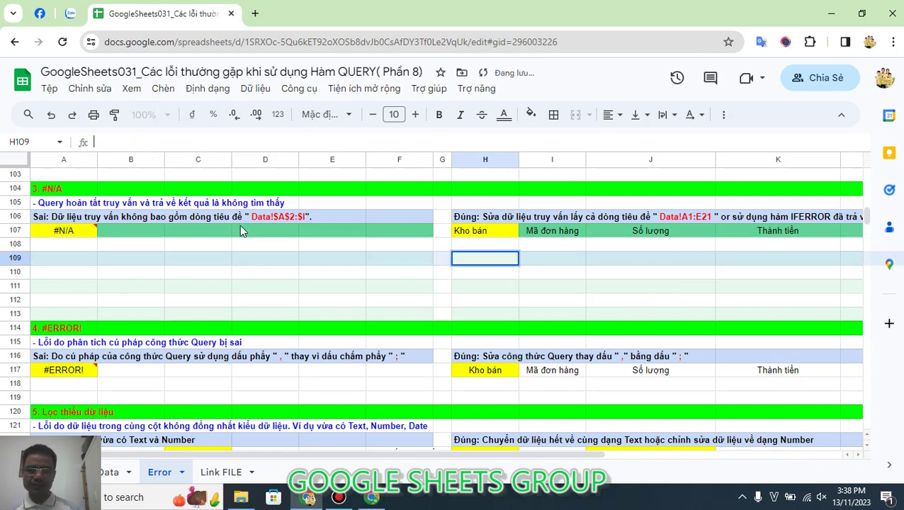
pyautogui.click(496, 244)
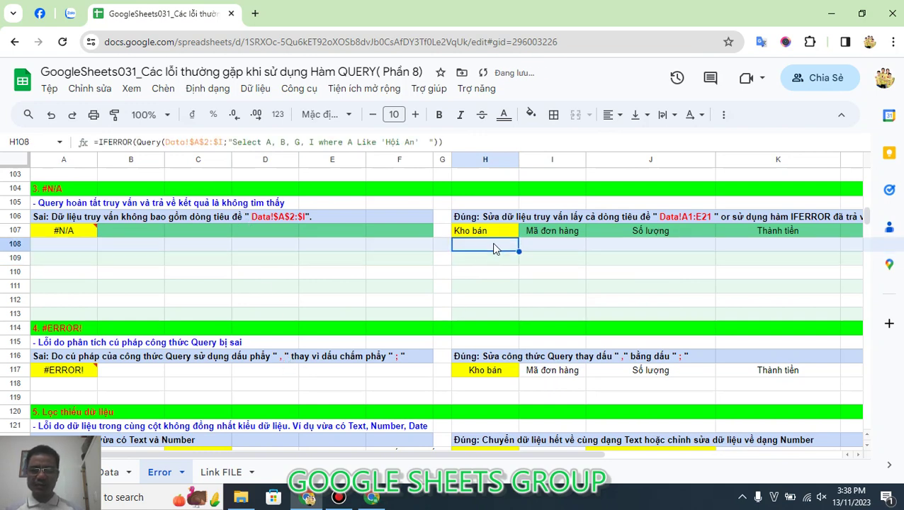
pyautogui.click(530, 116)
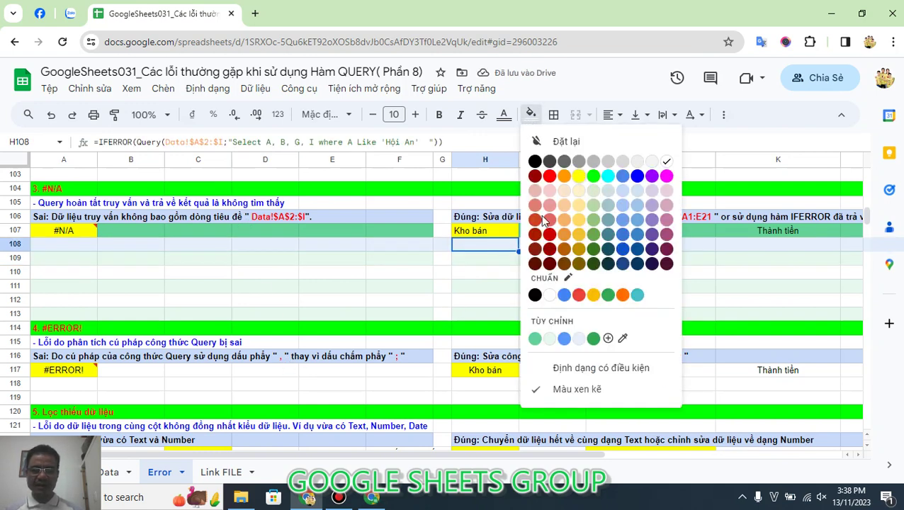
pyautogui.click(579, 176)
# - Examine the #ERROR! example's formula and error details in A117
pyautogui.scroll(-2, 301, 383)
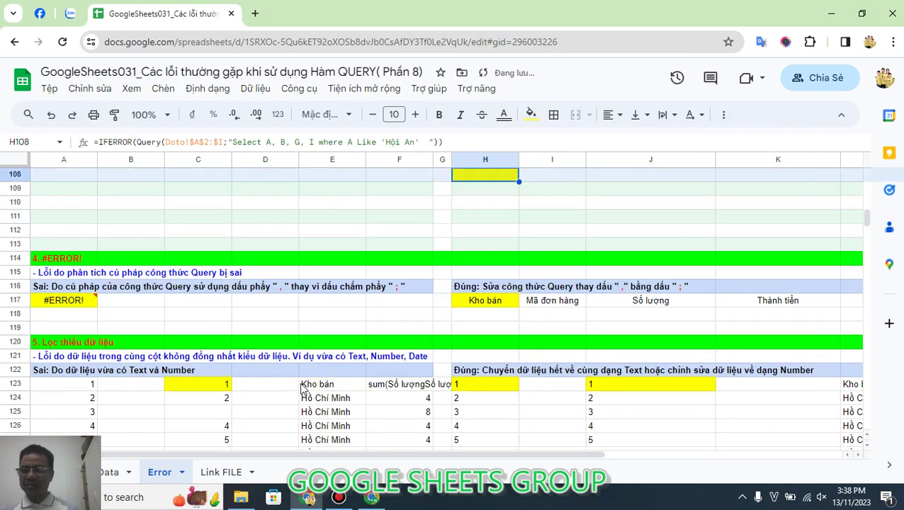
pyautogui.click(65, 263)
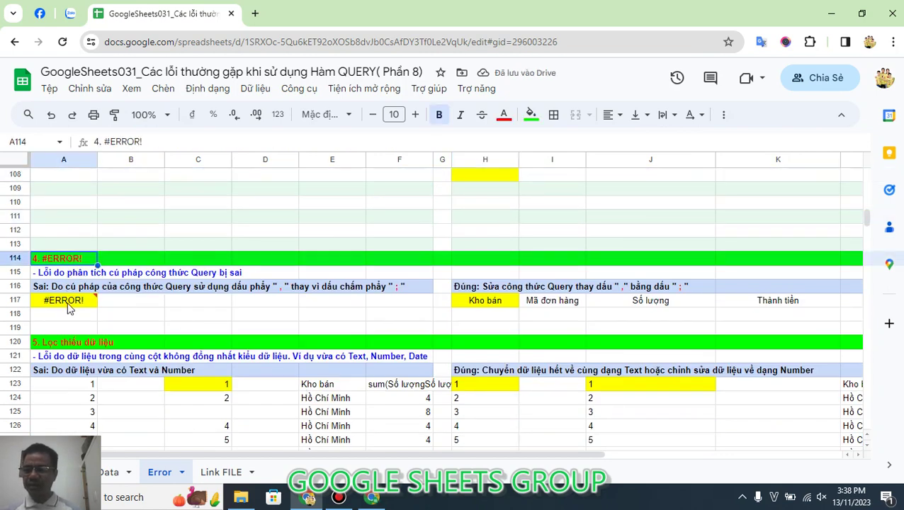
pyautogui.moveTo(69, 306)
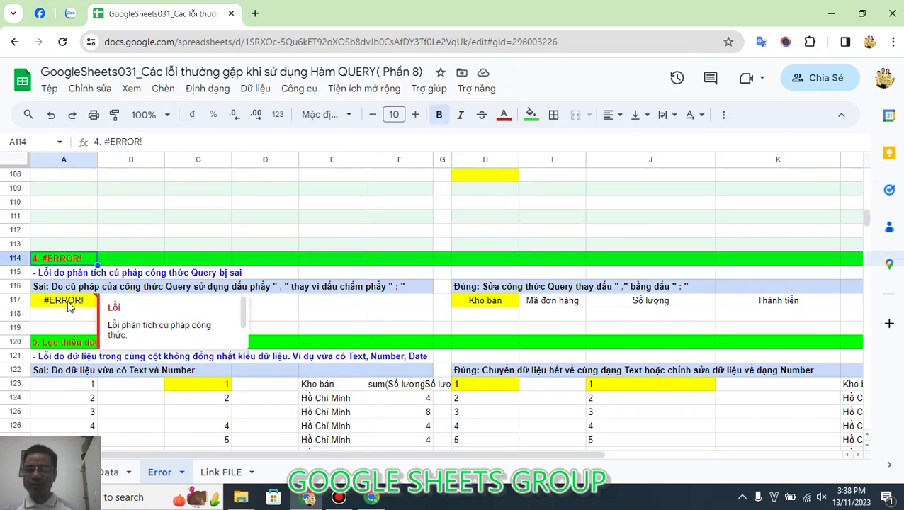
pyautogui.scroll(-2, 69, 306)
pyautogui.click(62, 234)
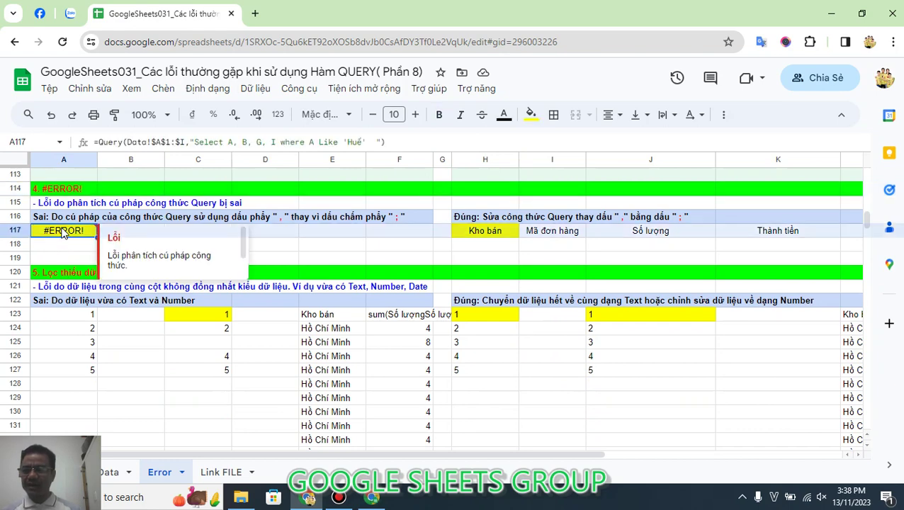
# - Check the locale in the spreadsheet's general settings and close them without saving
pyautogui.click(49, 91)
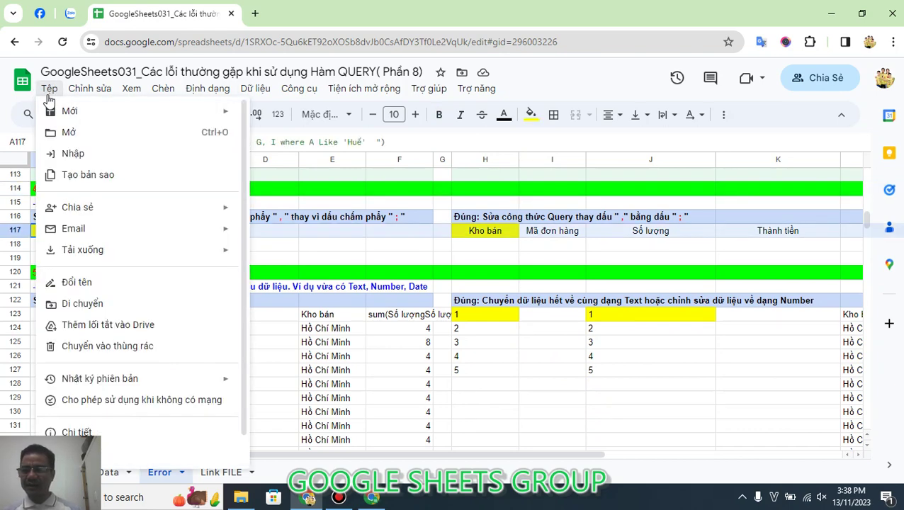
pyautogui.press('Escape')
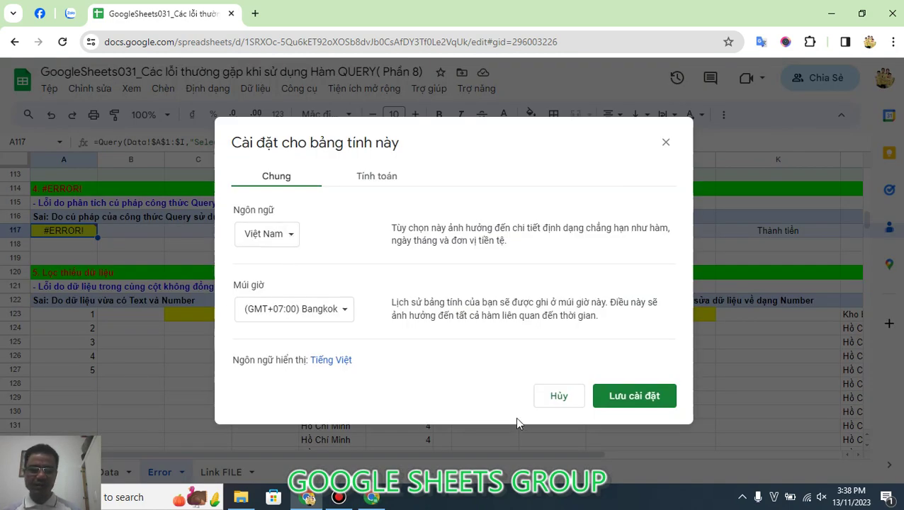
pyautogui.click(563, 397)
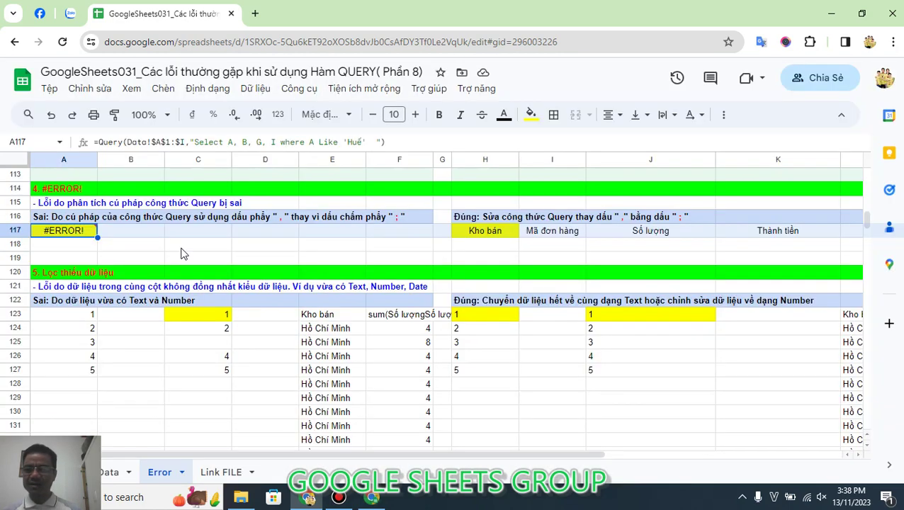
# - Replace the comma after Data!$A$1:$I in the A117 formula with a semicolon and check the cell's error details
pyautogui.click(187, 141)
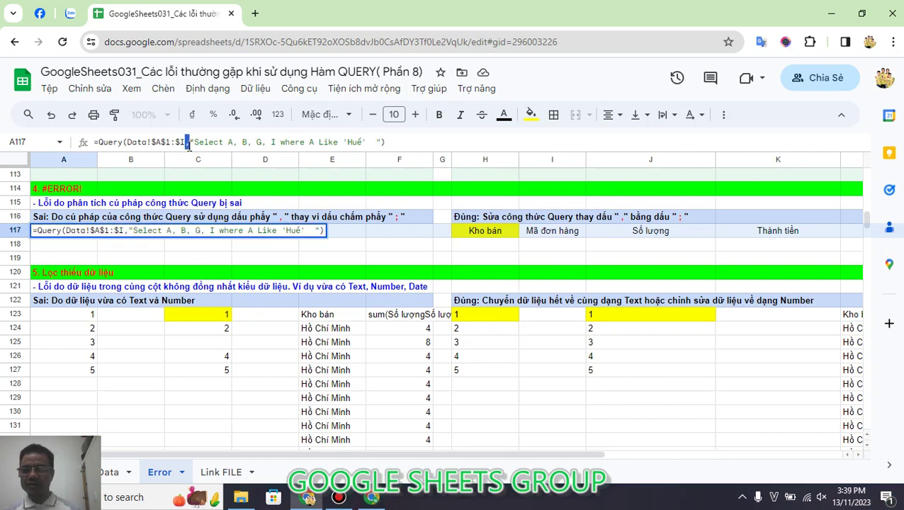
pyautogui.write(';')
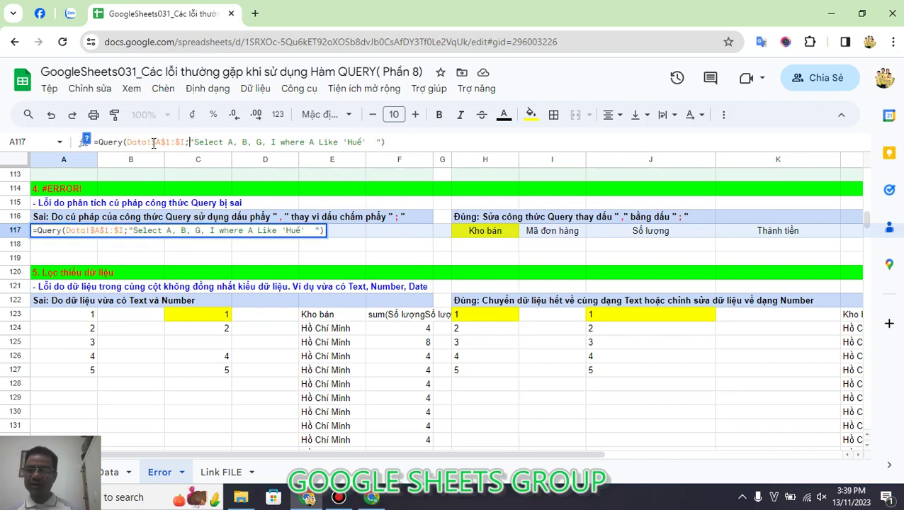
pyautogui.press('Return')
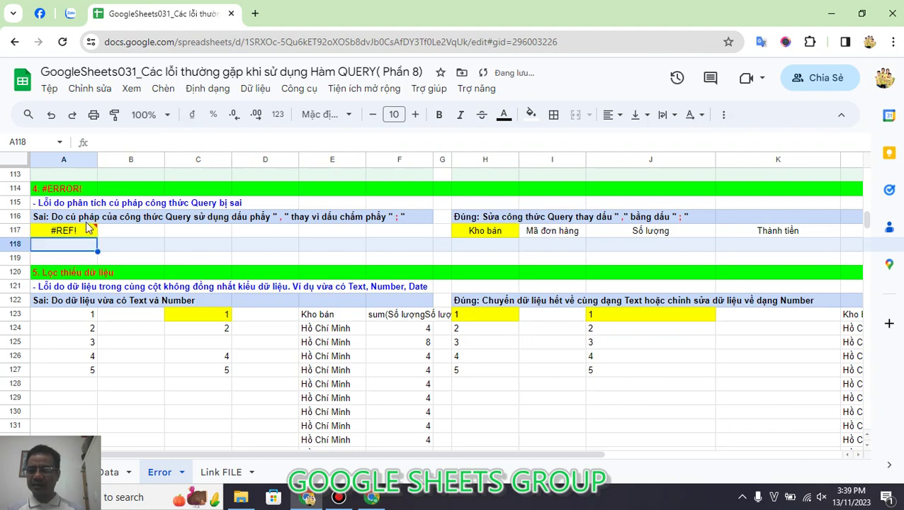
pyautogui.click(88, 228)
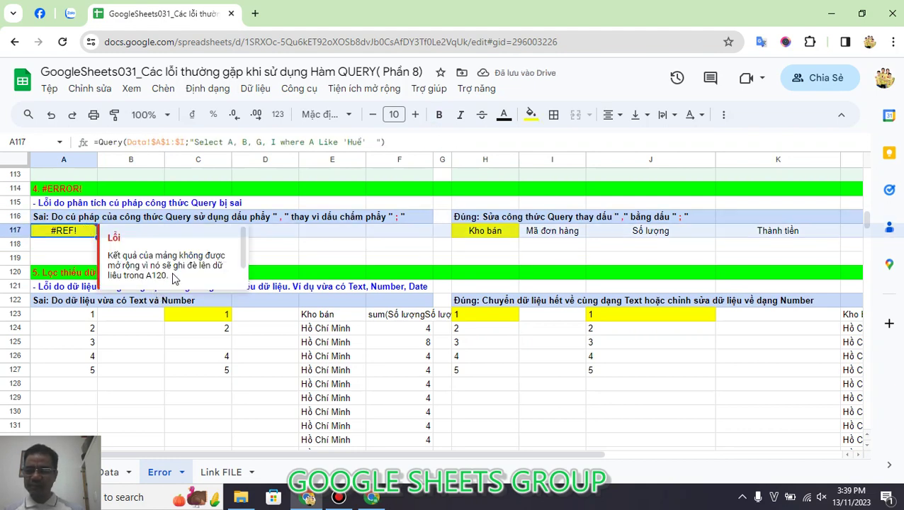
# - Examine the corrected QUERY formula in H117 and leave it unchanged
pyautogui.click(484, 236)
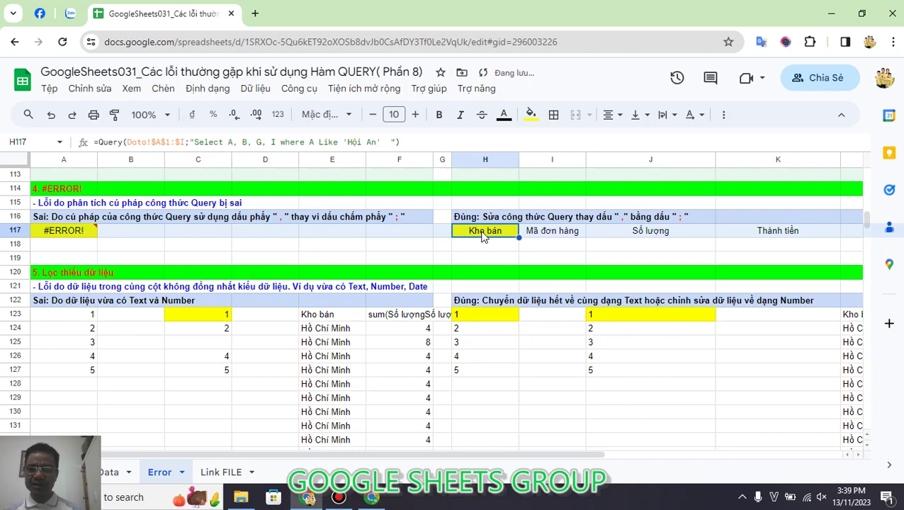
pyautogui.click(187, 141)
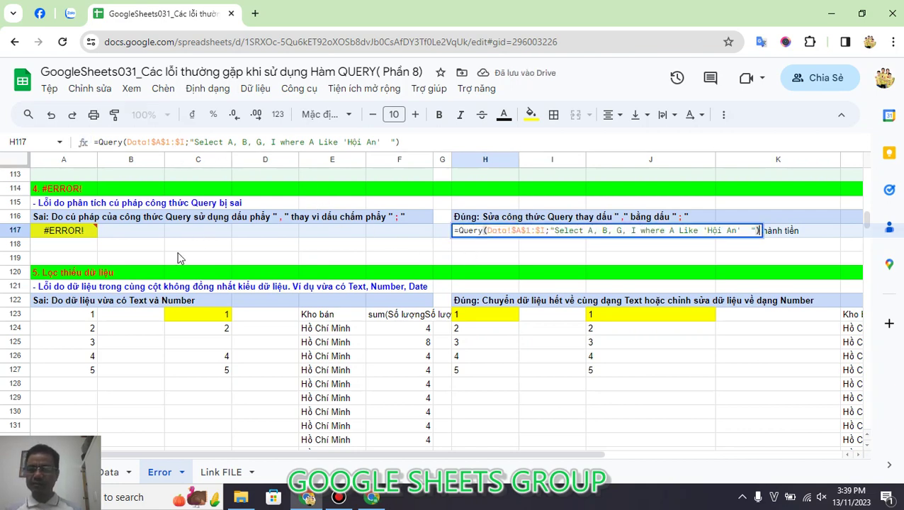
pyautogui.scroll(-1, 162, 312)
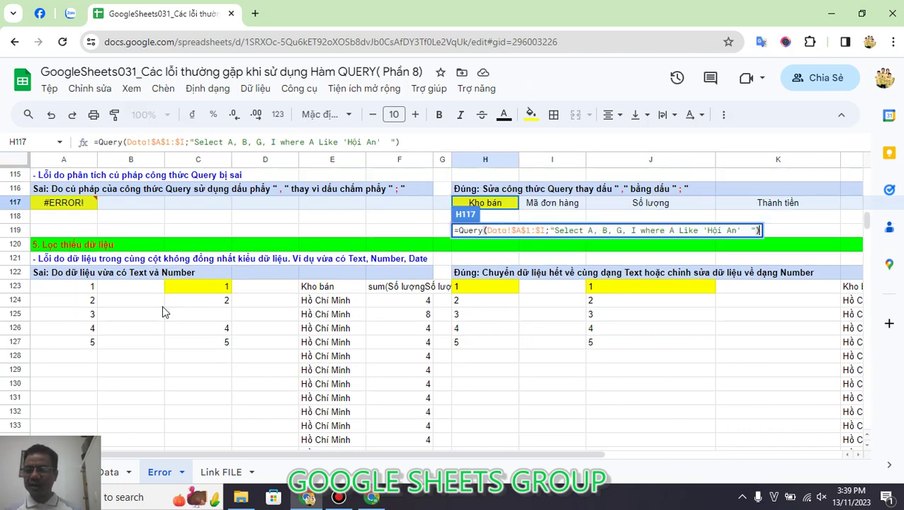
pyautogui.click(215, 381)
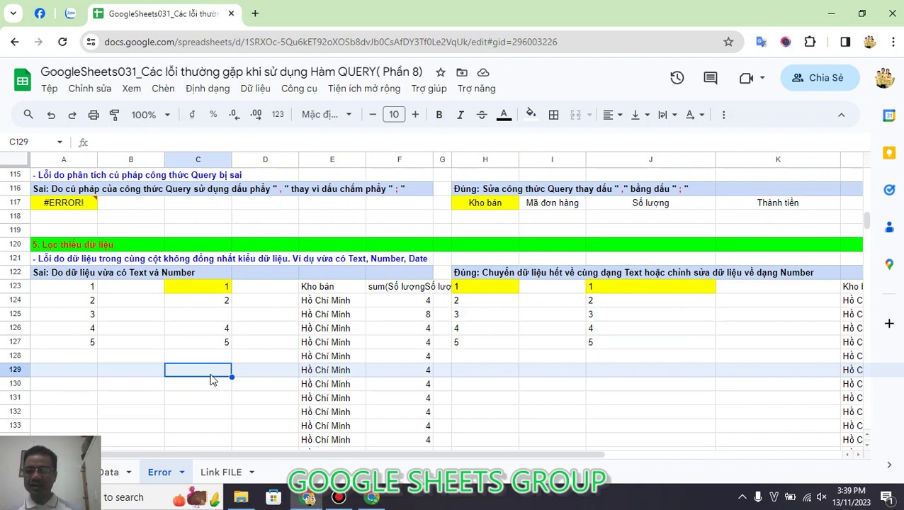
# - Compare the mixed text and number source values in A123:A127 with the QUERY formula and its output in C123:C127
pyautogui.click(225, 348)
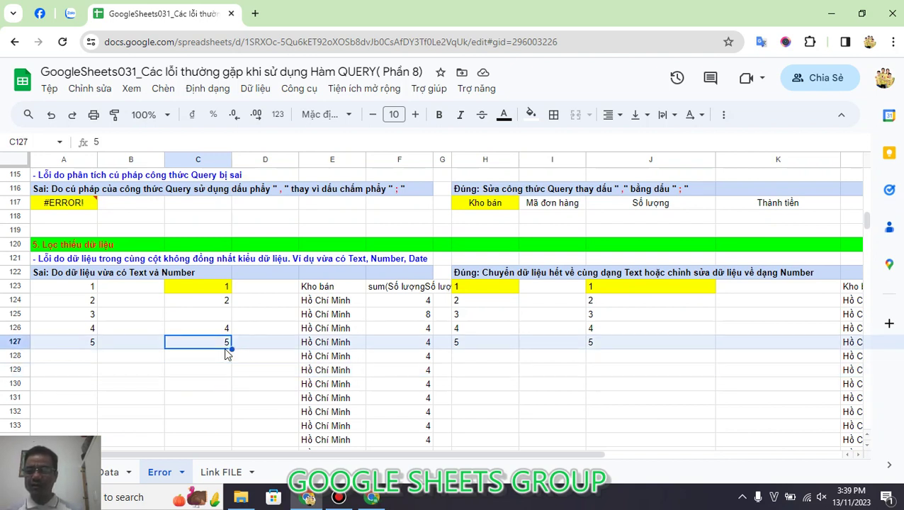
pyautogui.click(224, 360)
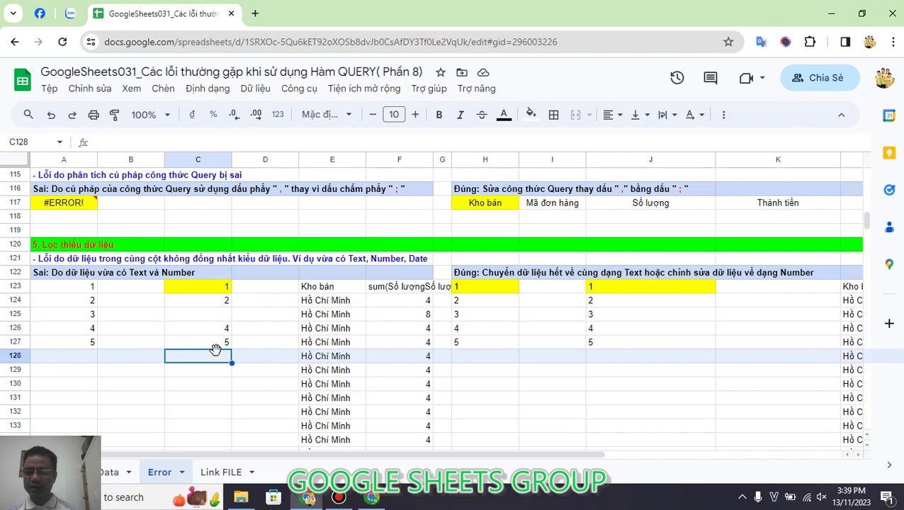
pyautogui.click(79, 315)
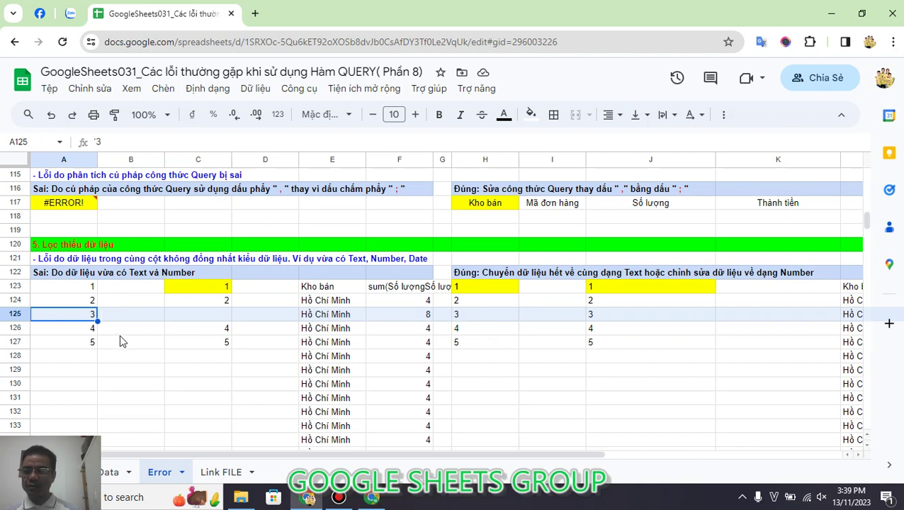
pyautogui.click(196, 286)
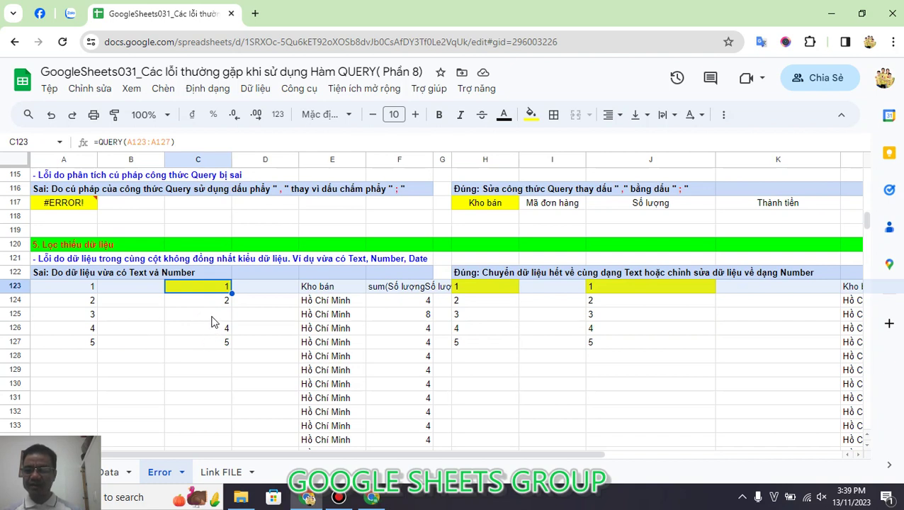
pyautogui.click(213, 319)
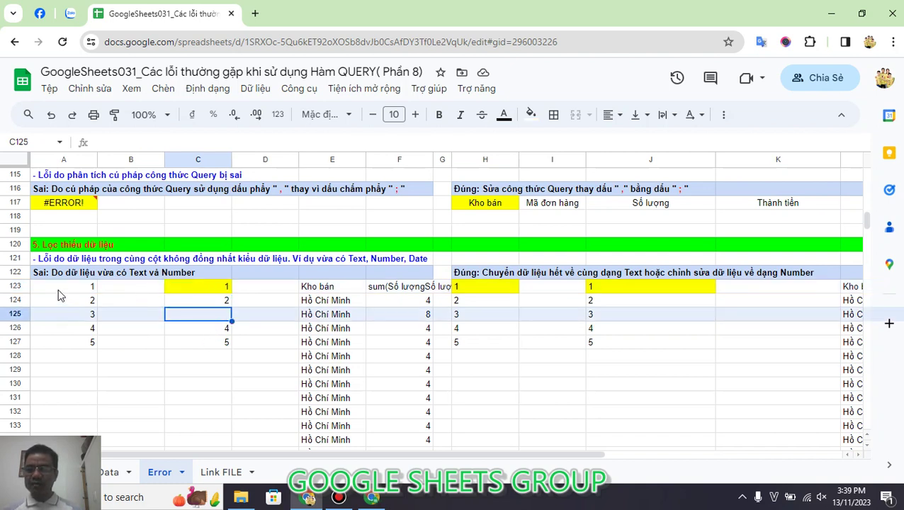
pyautogui.moveTo(65, 287); pyautogui.dragTo(76, 347)
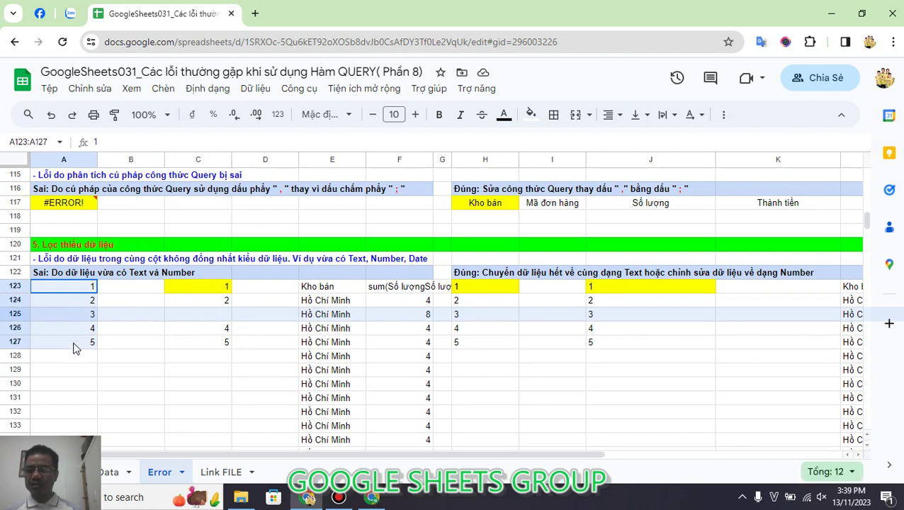
pyautogui.click(202, 289)
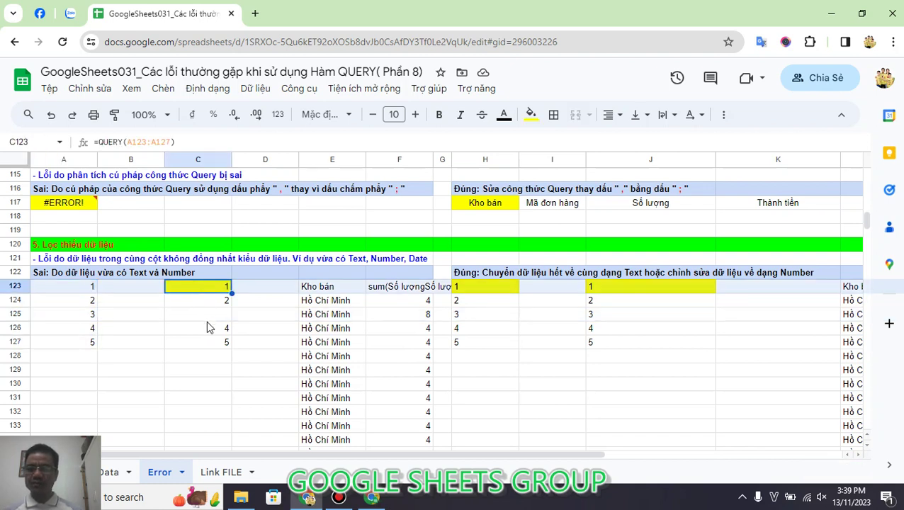
pyautogui.click(203, 312)
# - Examine the TO_TEXT and ArrayFormula parts of the corrected formula in H123, leaving the formula unchanged
pyautogui.click(483, 287)
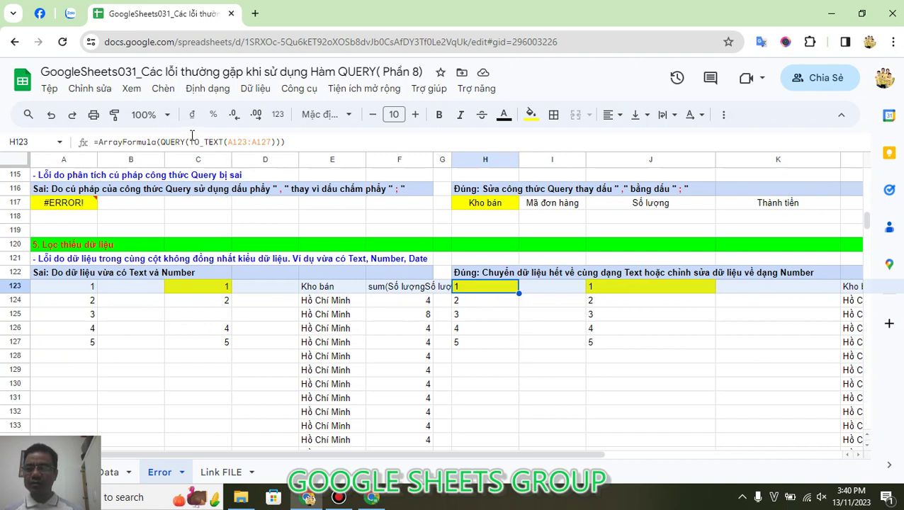
pyautogui.moveTo(190, 142); pyautogui.dragTo(223, 142)
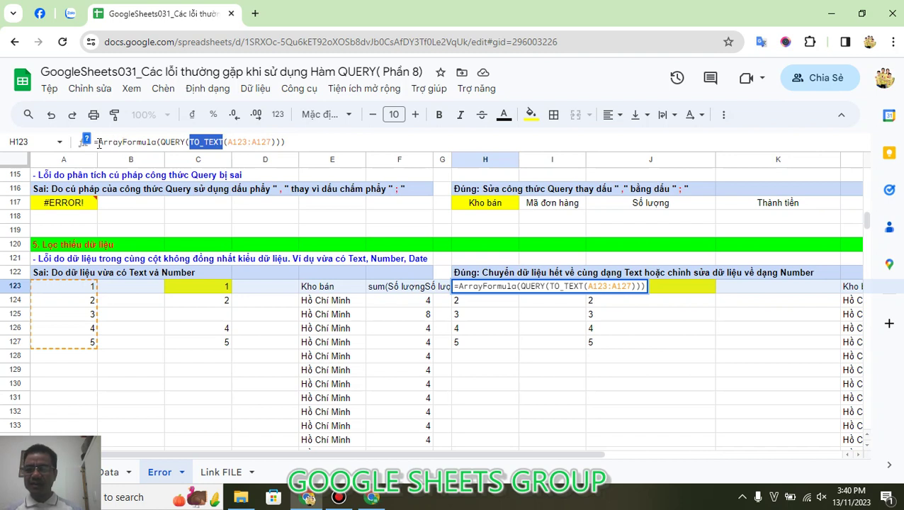
pyautogui.moveTo(98, 141); pyautogui.dragTo(157, 142)
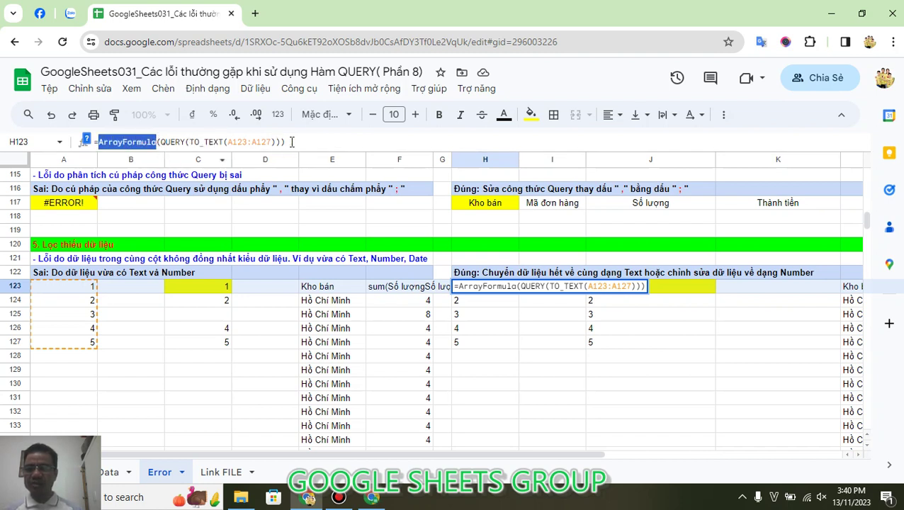
pyautogui.click(608, 342)
pyautogui.press('Escape')
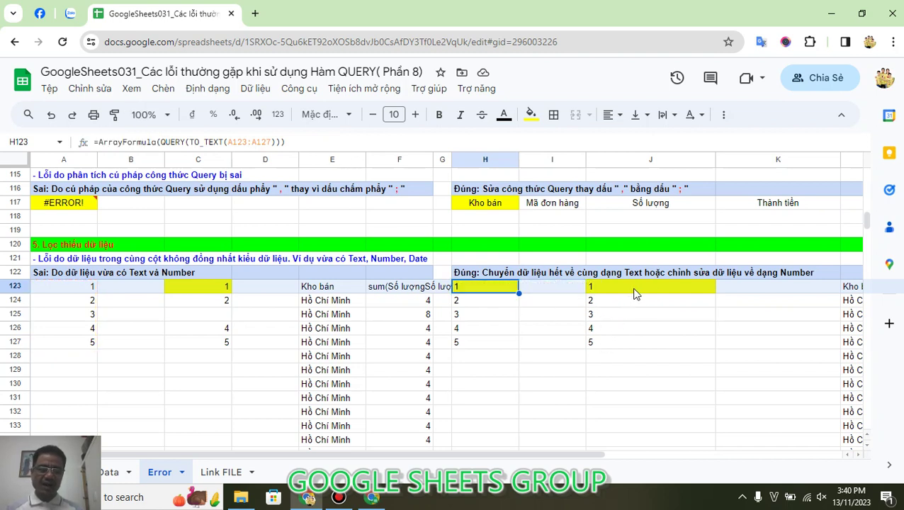
# - Examine the alternative corrected formula in J123 that uses TRIM
pyautogui.click(631, 289)
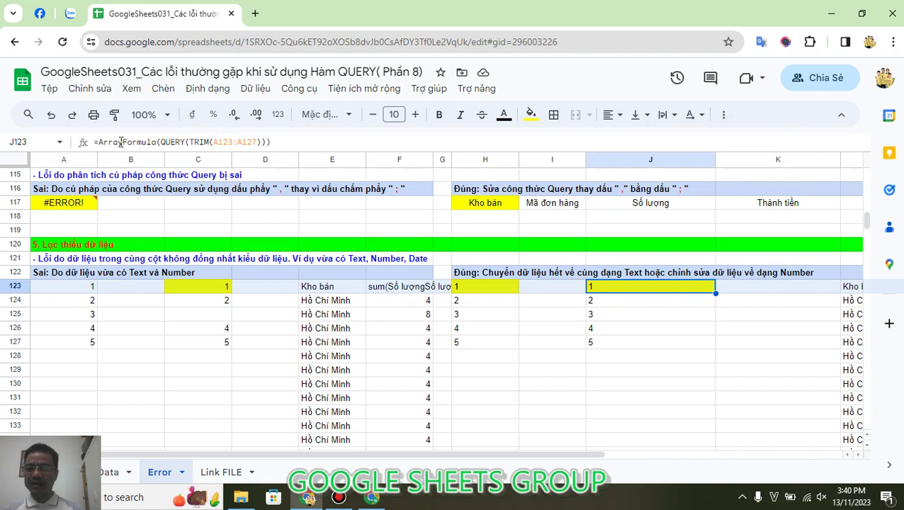
pyautogui.press('Left')
pyautogui.press('Left')
pyautogui.click(514, 360)
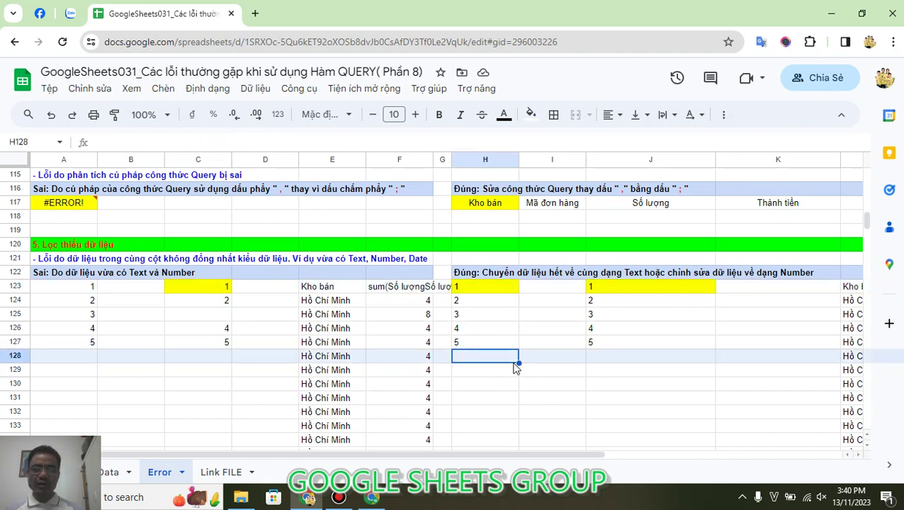
# - View the Data sheet, then examine the E123 QUERY formula adding Col7 and Col10 and its result at F143 on the Error sheet
pyautogui.click(112, 473)
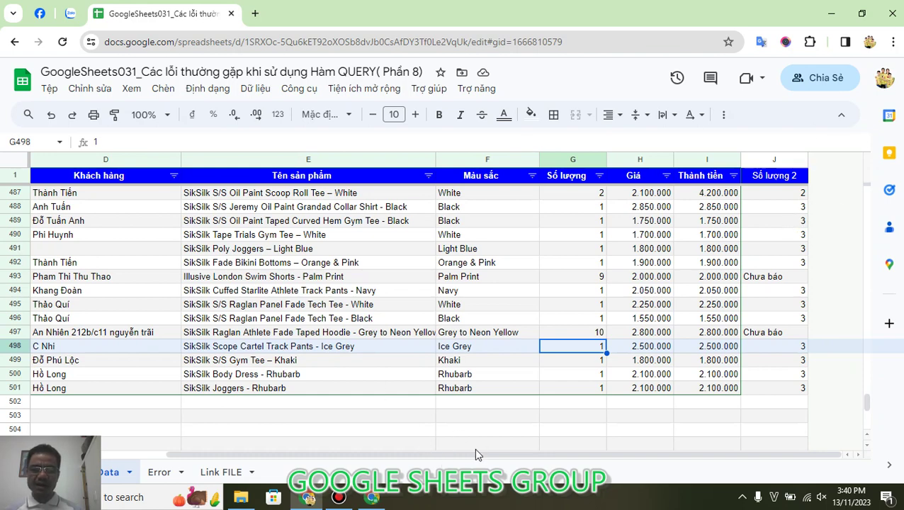
pyautogui.click(160, 473)
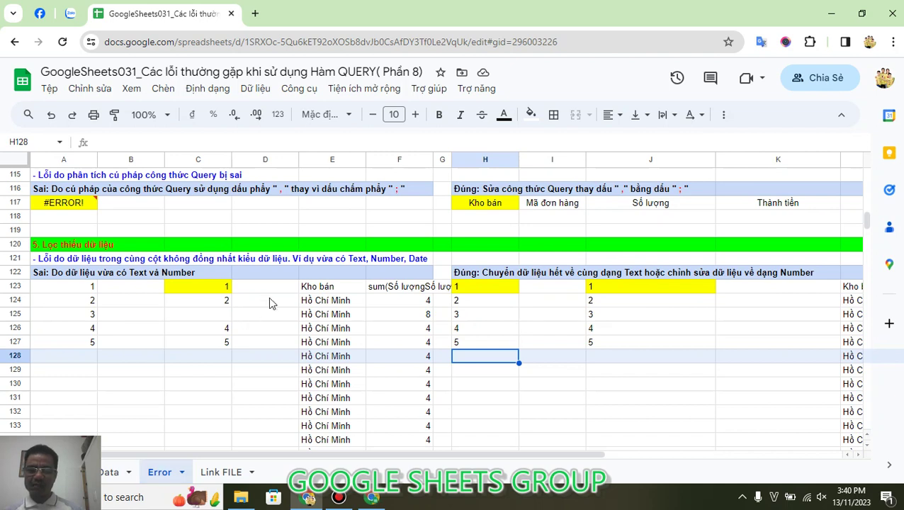
pyautogui.click(325, 287)
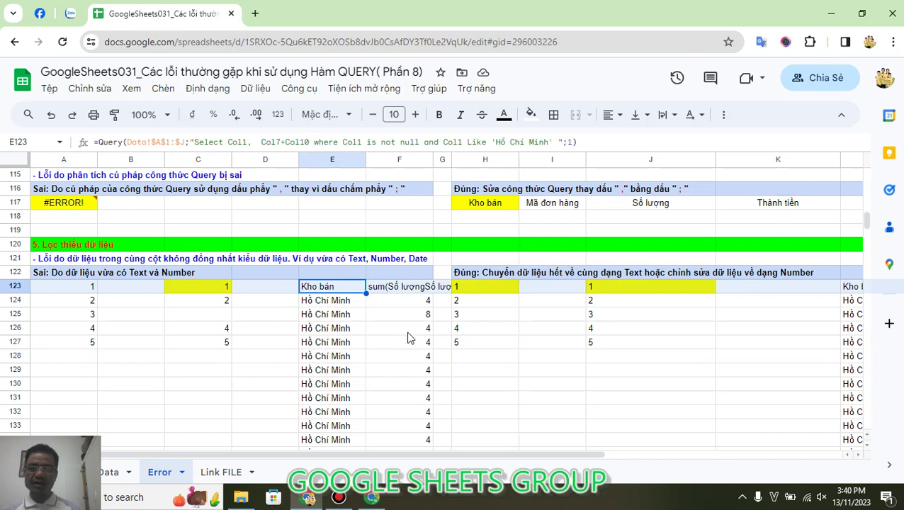
pyautogui.scroll(-4, 409, 347)
pyautogui.scroll(-2, 409, 347)
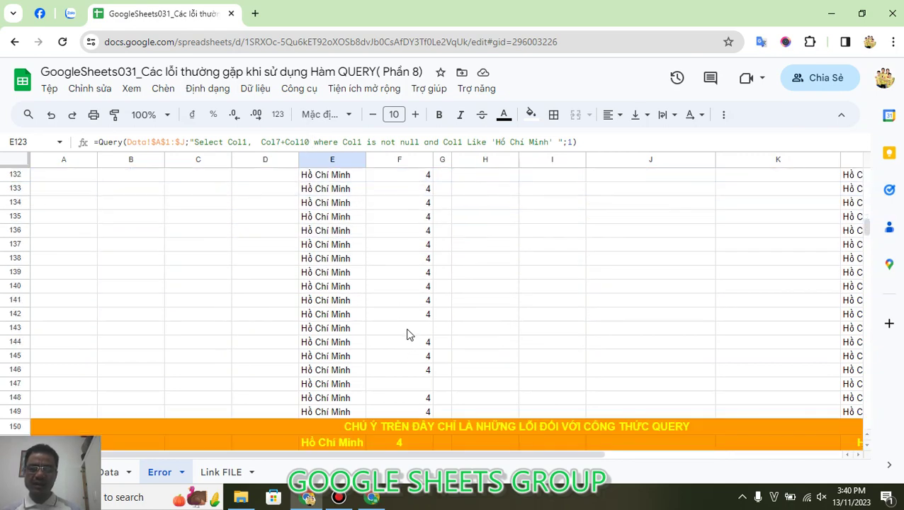
pyautogui.click(410, 330)
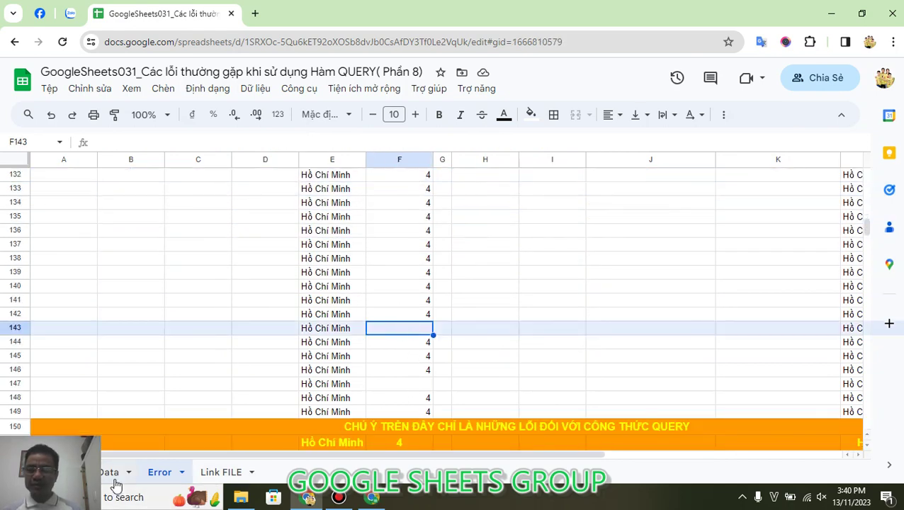
# - Compare the results at F143 and F147 with the "Chưa báo" entries in the Data sheet's Số lượng 2 column
pyautogui.click(116, 475)
pyautogui.click(786, 277)
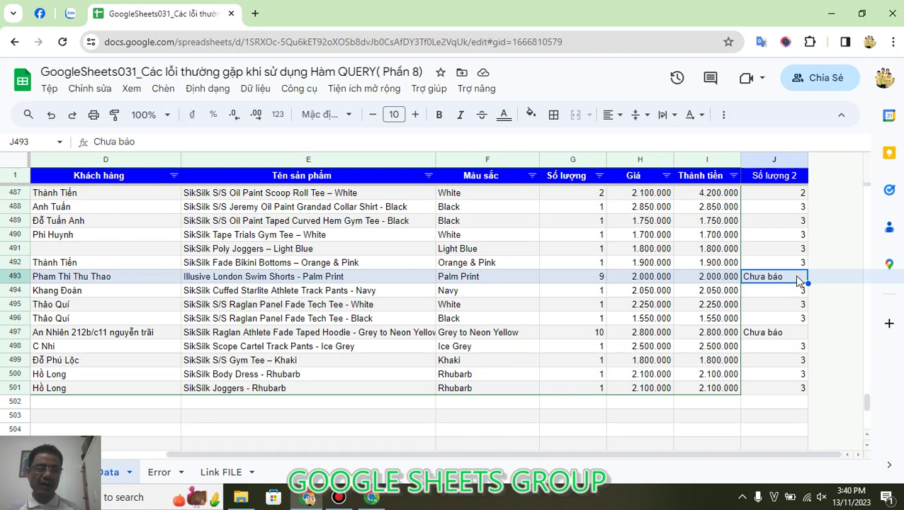
pyautogui.click(770, 338)
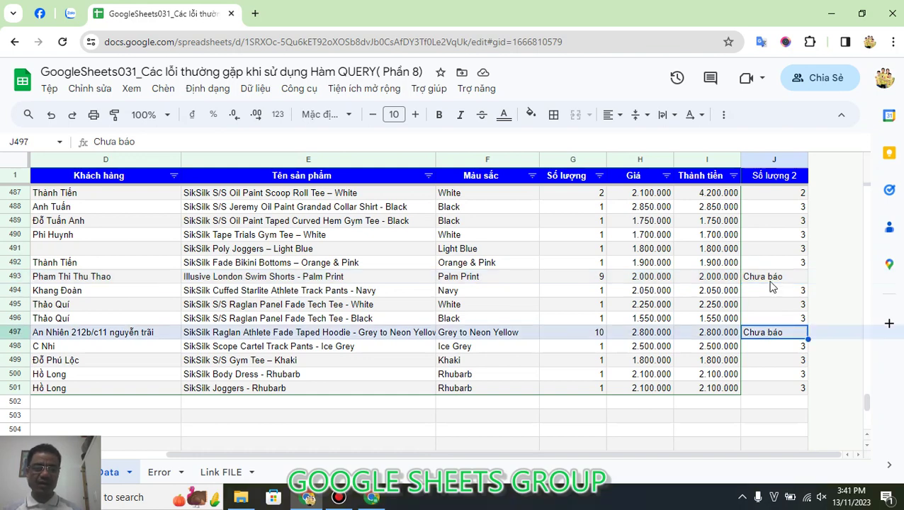
pyautogui.click(162, 476)
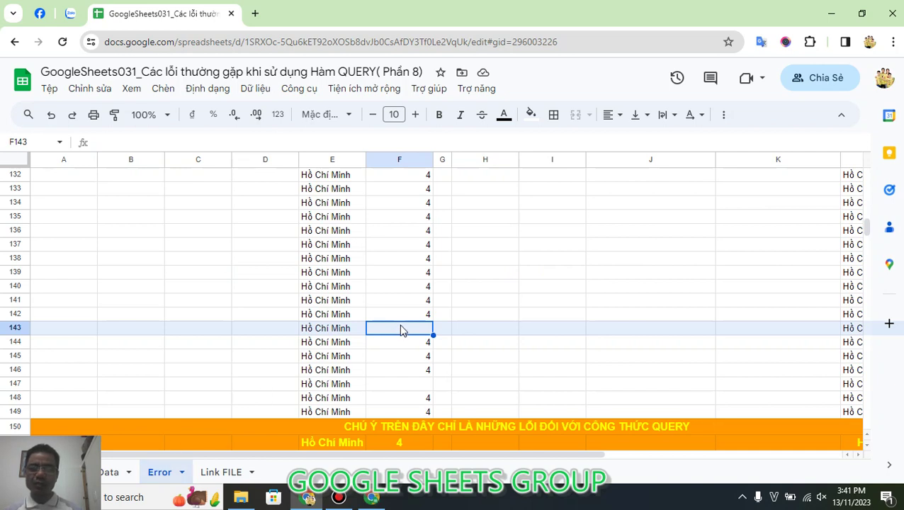
pyautogui.click(411, 379)
pyautogui.click(493, 367)
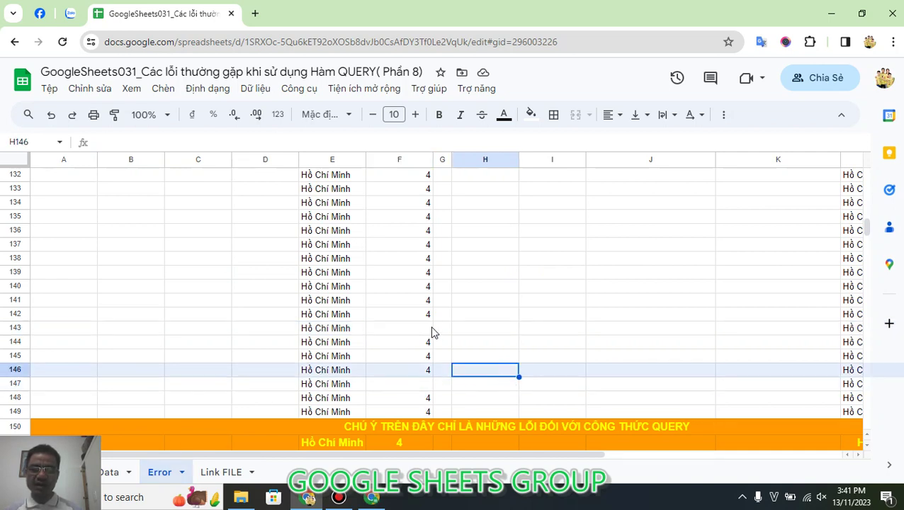
pyautogui.click(412, 331)
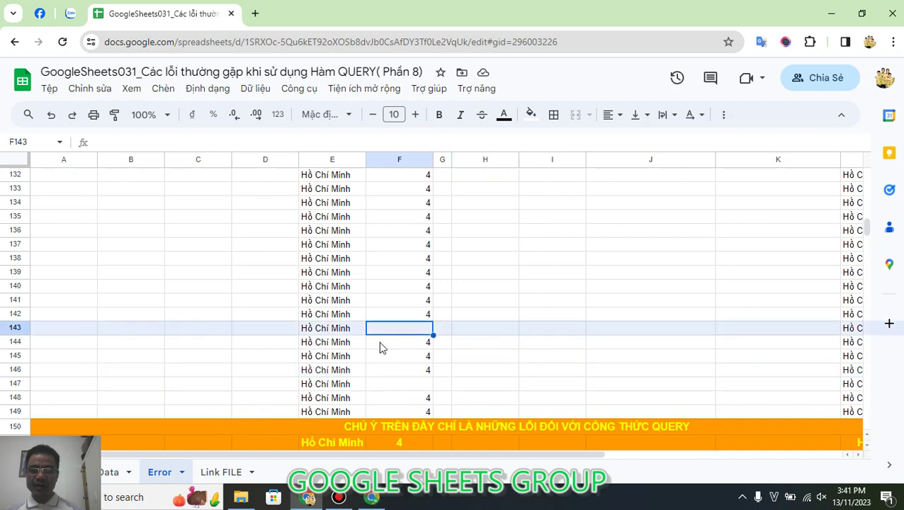
pyautogui.click(108, 473)
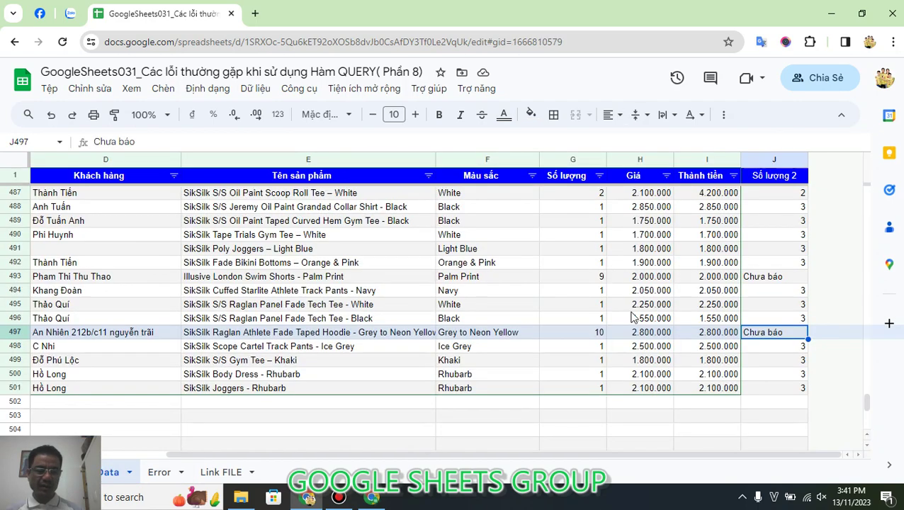
pyautogui.click(160, 473)
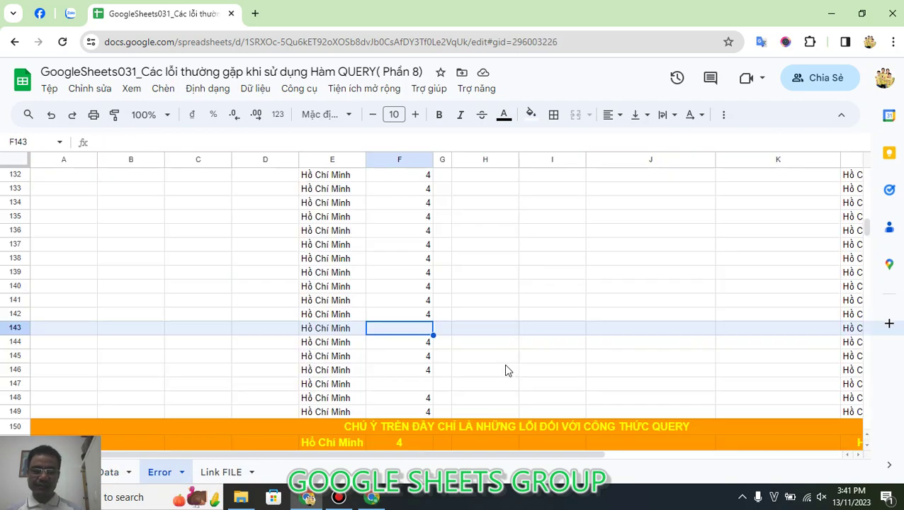
# - Examine the corrected formula in L123 that combines HSTACK and N on the Error sheet
pyautogui.scroll(5, 571, 312)
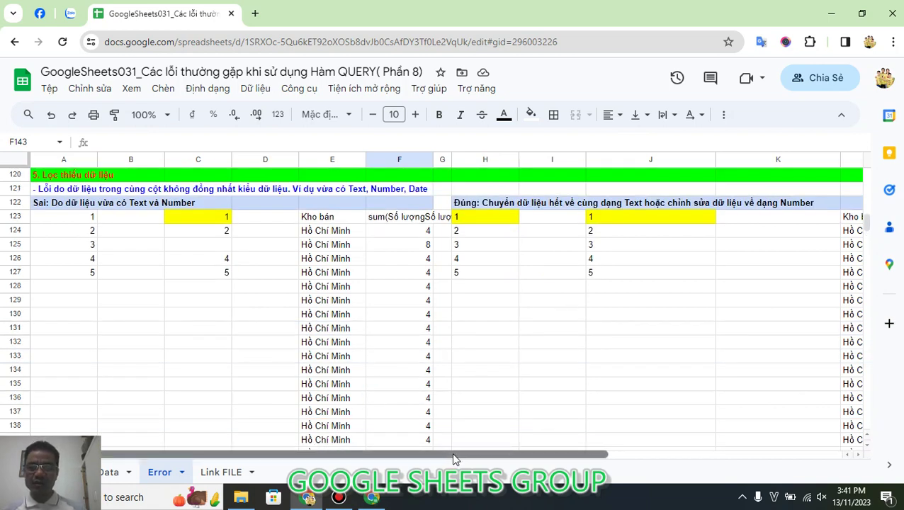
pyautogui.moveTo(452, 452); pyautogui.dragTo(674, 359)
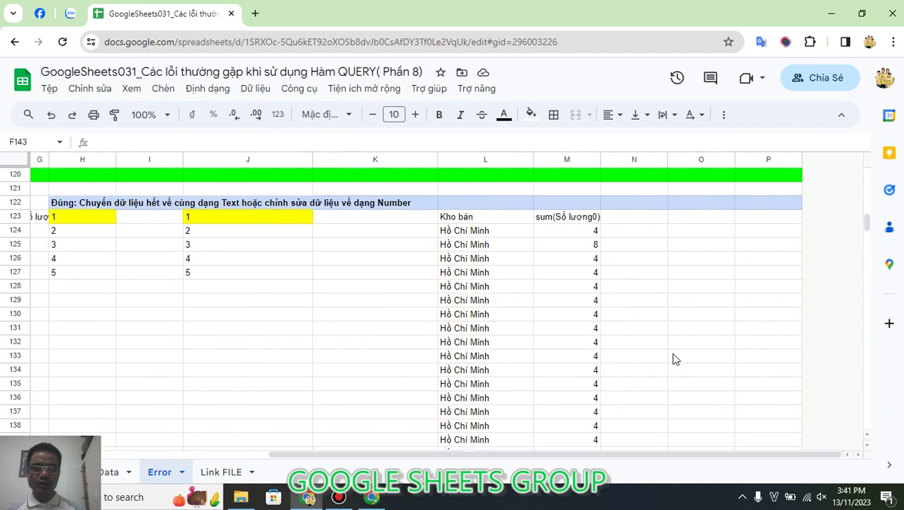
pyautogui.click(520, 221)
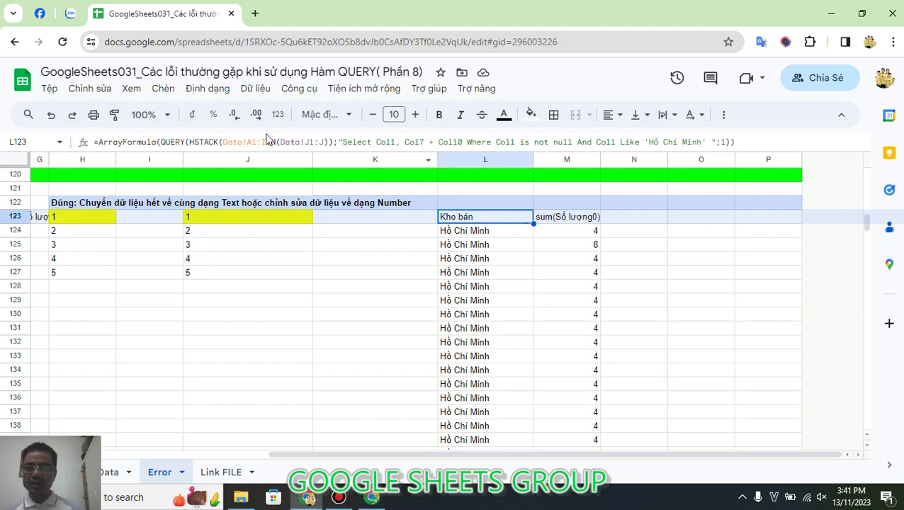
# - Enter the formula =N(L127) in K127 to test the N function on a text value
pyautogui.click(375, 274)
pyautogui.write('=')
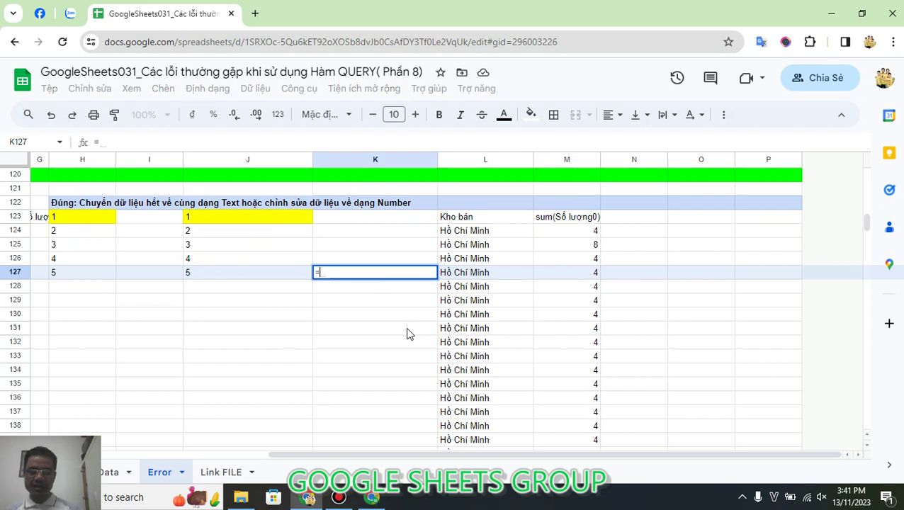
pyautogui.write('N(L127)')
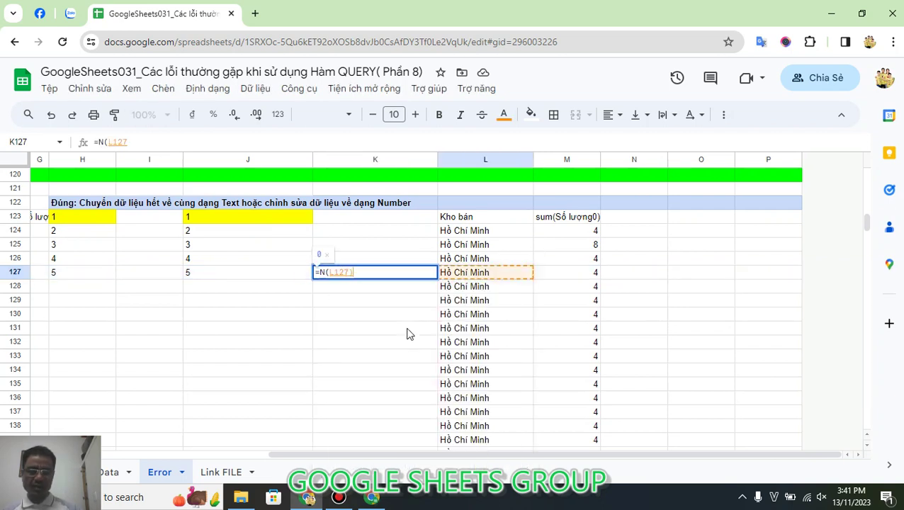
pyautogui.press('Return')
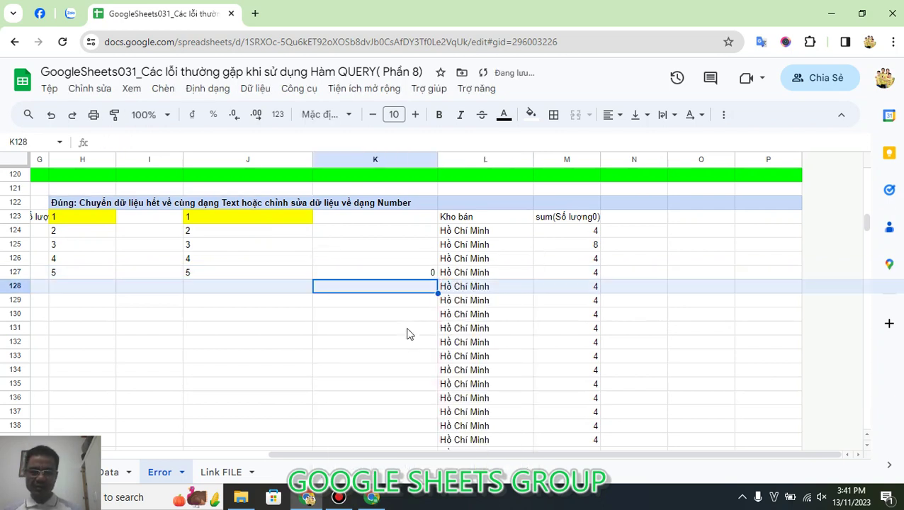
# - Enter the formula =N(M128) in K128 to test the N function on a number, then select K127:K128 to compare both results
pyautogui.press('Up')
pyautogui.press('Down')
pyautogui.write('=N(')
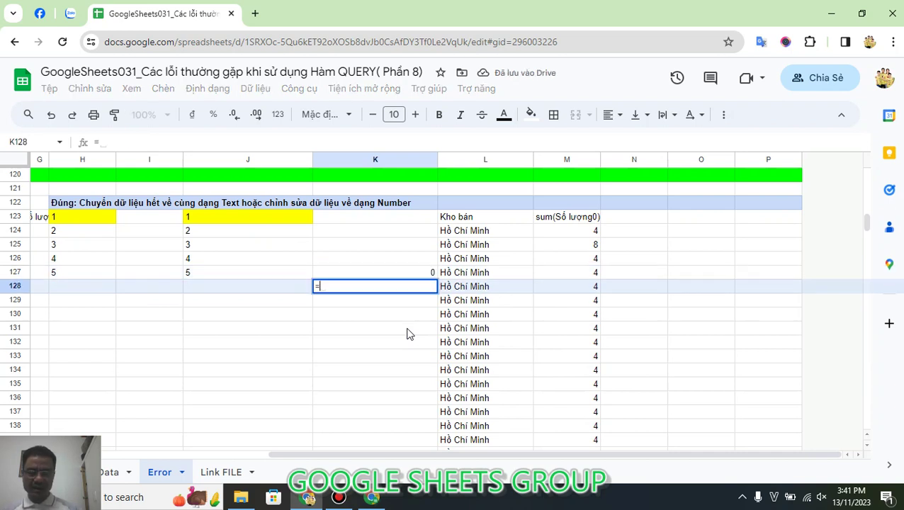
pyautogui.press('Right')
pyautogui.press('Right')
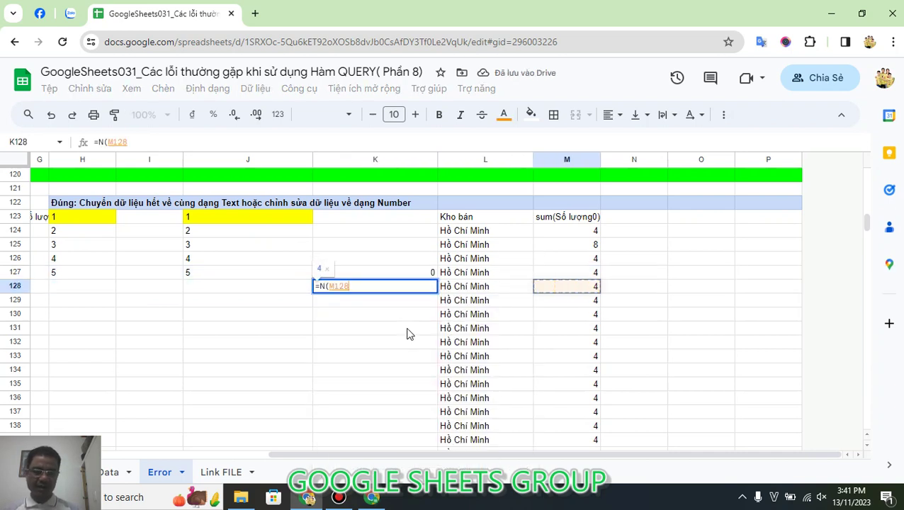
pyautogui.press('Return')
pyautogui.press('Up')
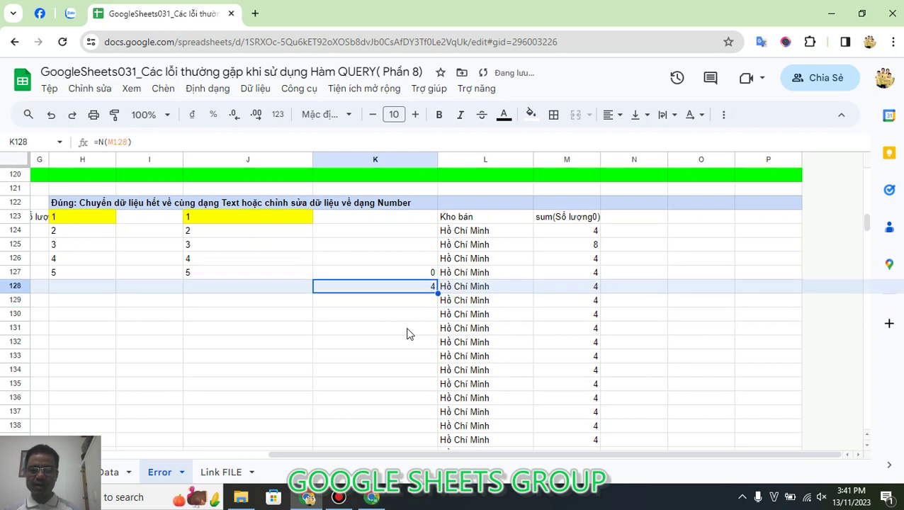
pyautogui.press('Up')
pyautogui.hotkey('shift', 'Down')
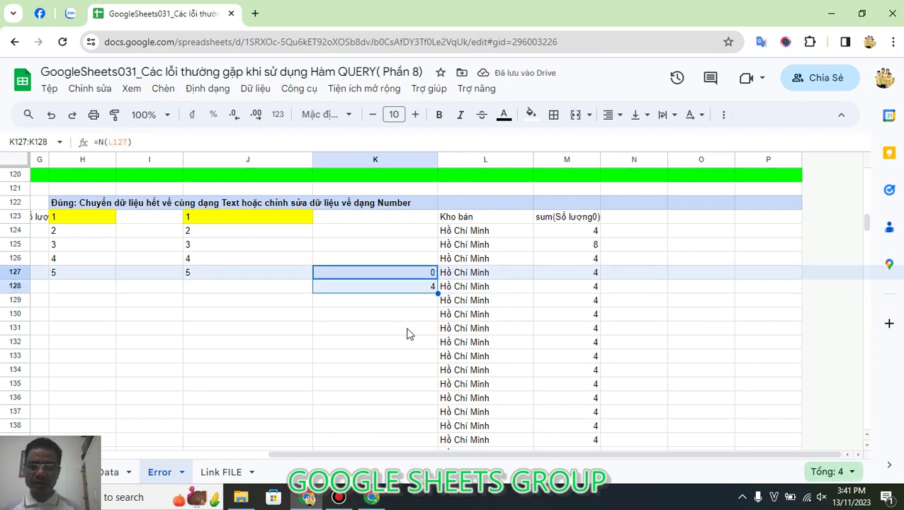
# - Examine the L123 formula's HSTACK data range, its N(Data!J1:J) part and the Select query string, leaving the formula unedited
pyautogui.click(519, 220)
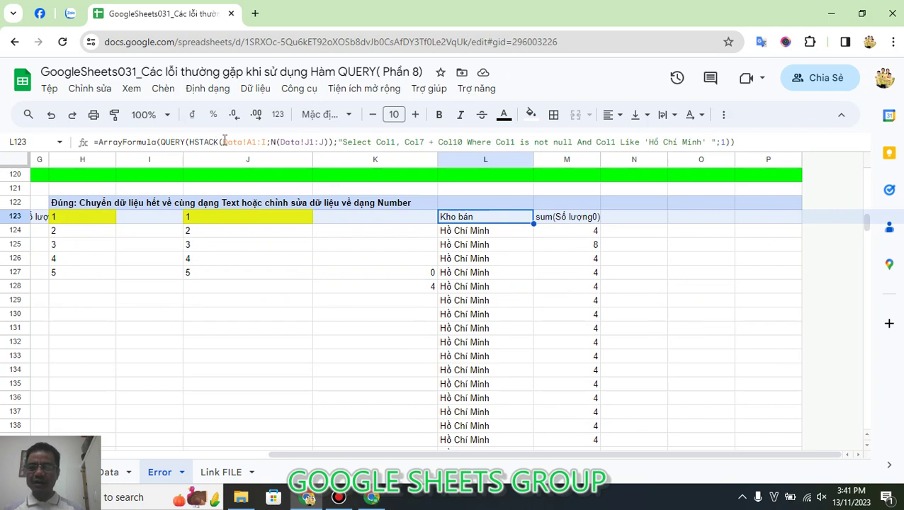
pyautogui.moveTo(222, 141); pyautogui.dragTo(331, 142)
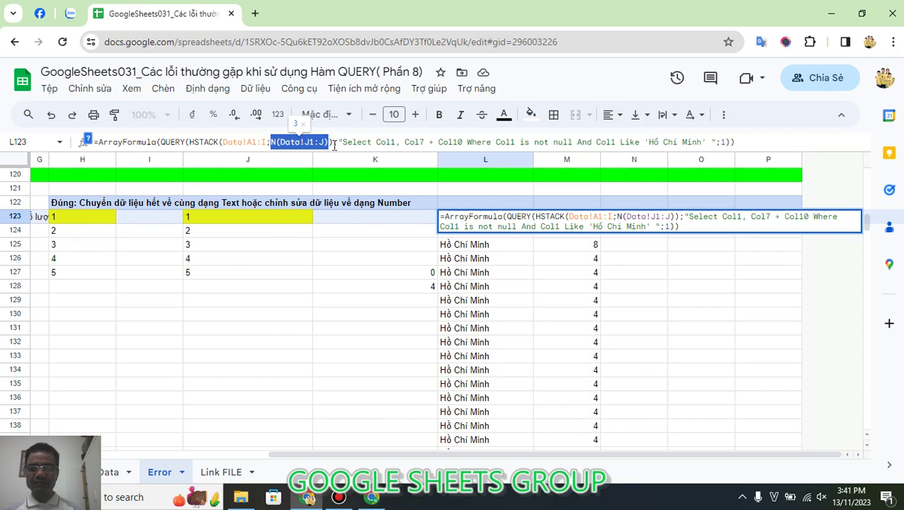
pyautogui.click(332, 142)
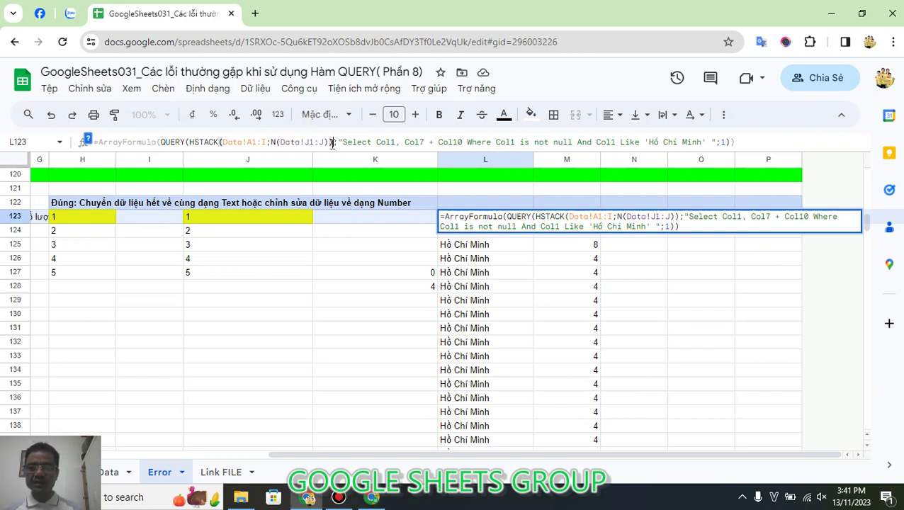
pyautogui.keyDown('shift'); pyautogui.click(189, 142); pyautogui.keyUp('shift')
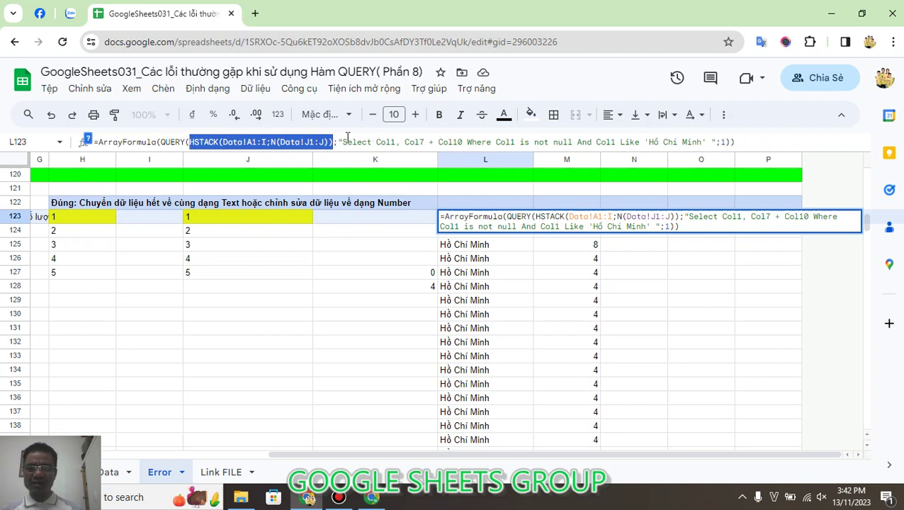
pyautogui.moveTo(343, 142); pyautogui.dragTo(733, 144)
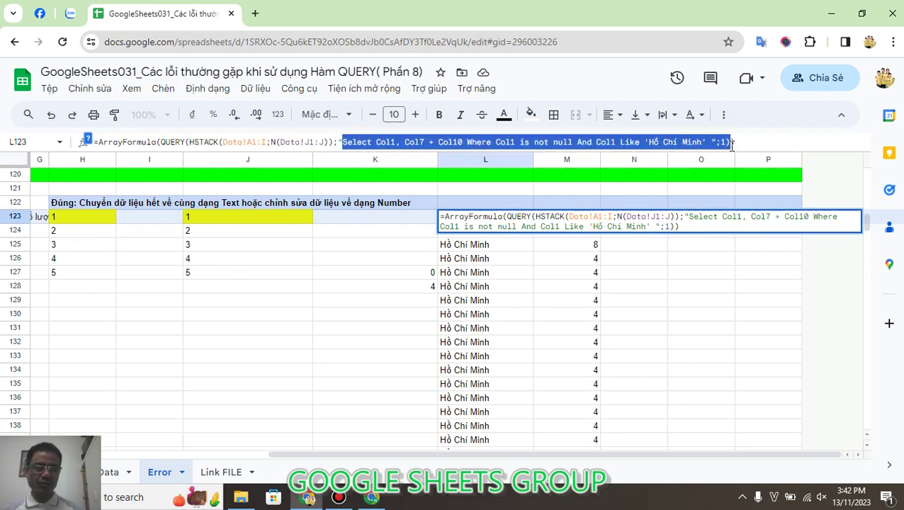
pyautogui.click(738, 143)
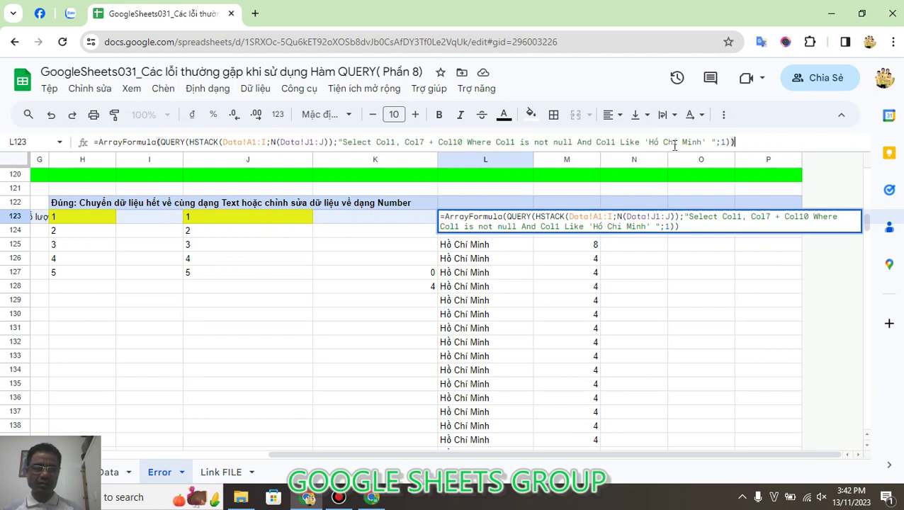
pyautogui.keyDown('shift'); pyautogui.click(340, 142); pyautogui.keyUp('shift')
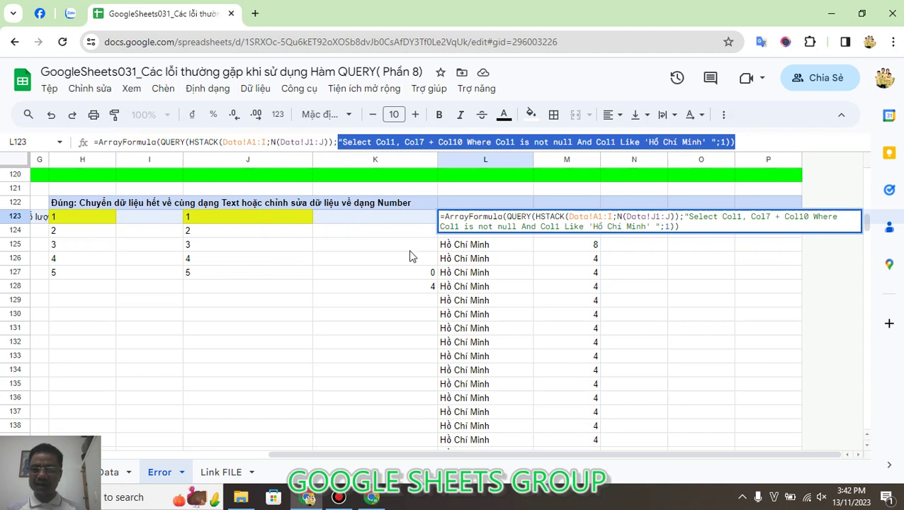
pyautogui.press('Escape')
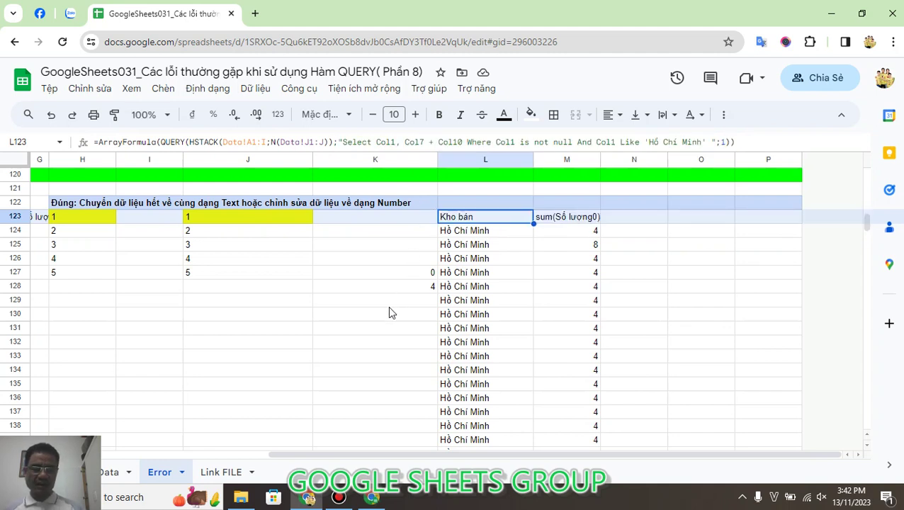
# - Clear the formula in L123 and begin a new one there with QUERY and a nested HSTACK function
pyautogui.press('Delete')
pyautogui.write('=')
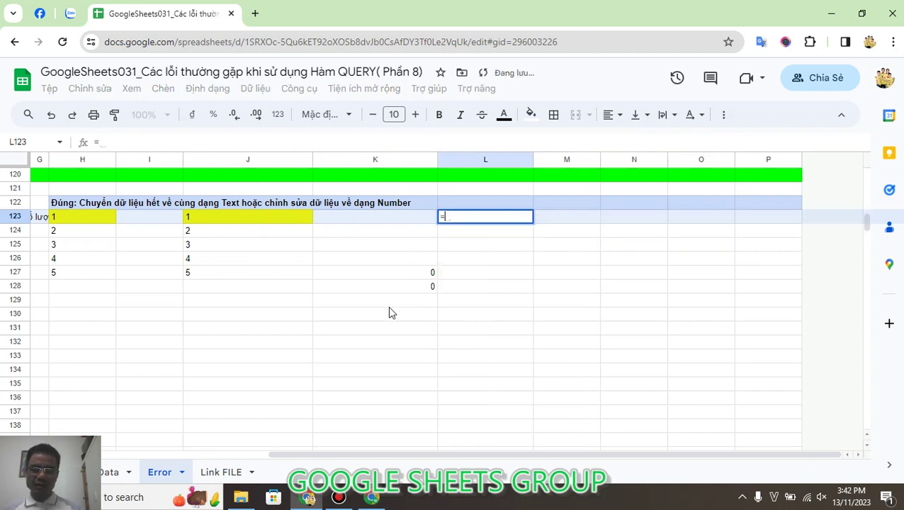
pyautogui.write('QU')
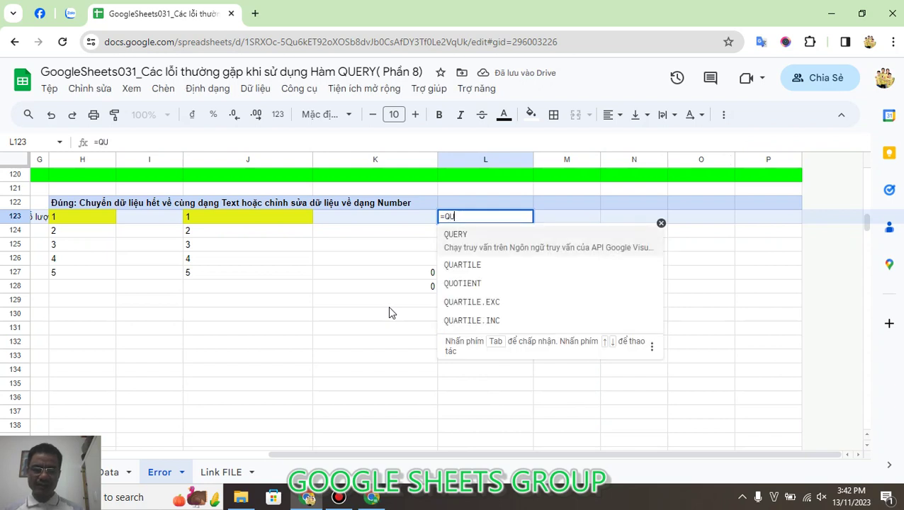
pyautogui.press('Tab')
pyautogui.write('H')
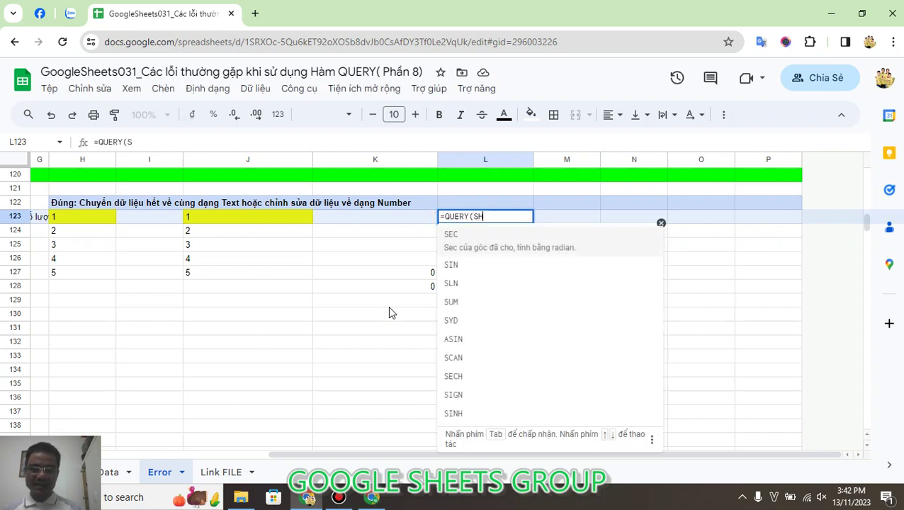
pyautogui.write('ST')
pyautogui.press('Tab')
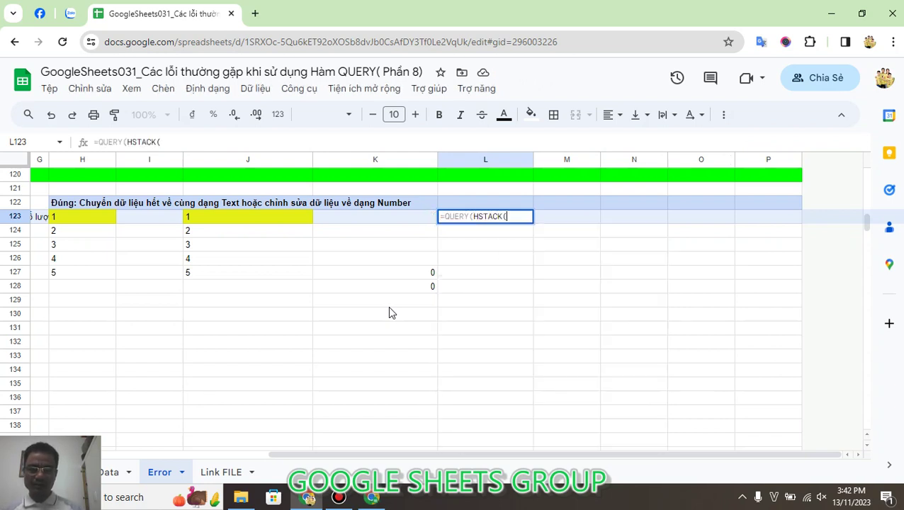
# - Fill in the HSTACK arguments as Data!A1:I and N(Data!J1:J), closing the QUERY's data argument
pyautogui.write('Data')
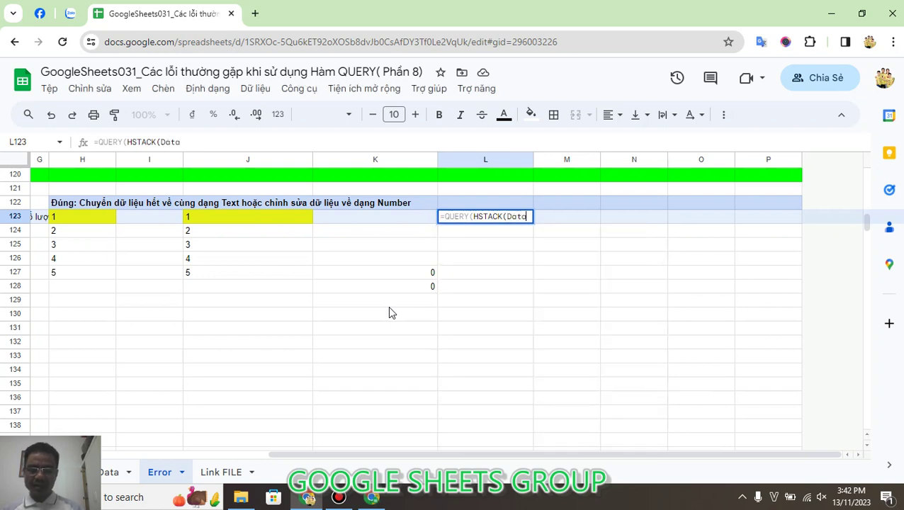
pyautogui.write('!A1')
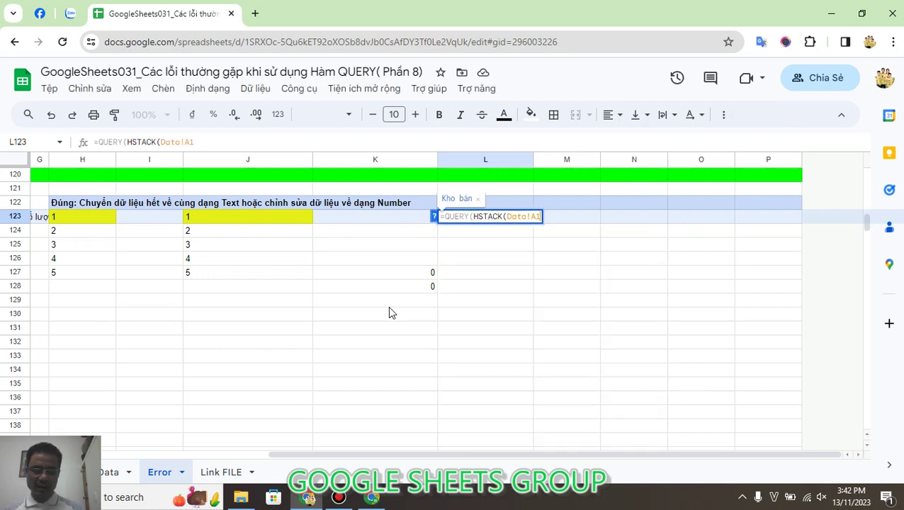
pyautogui.write(':I;')
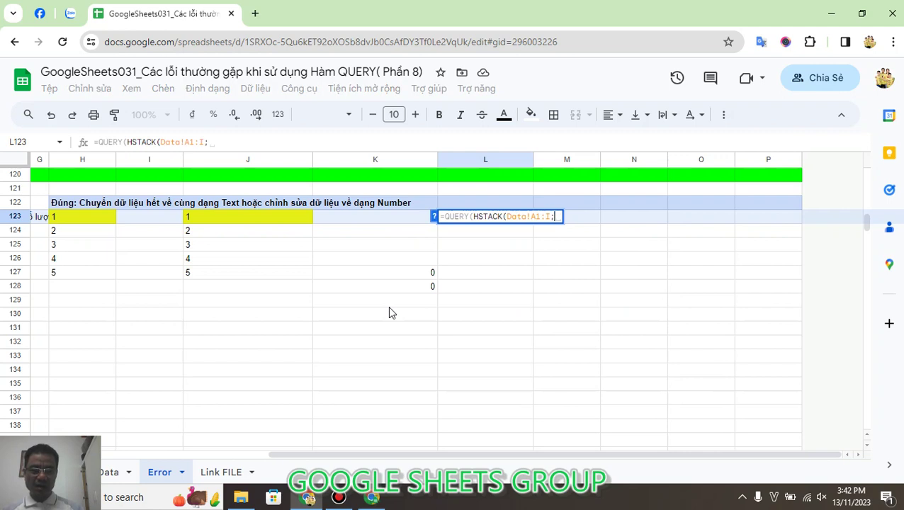
pyautogui.write('N(')
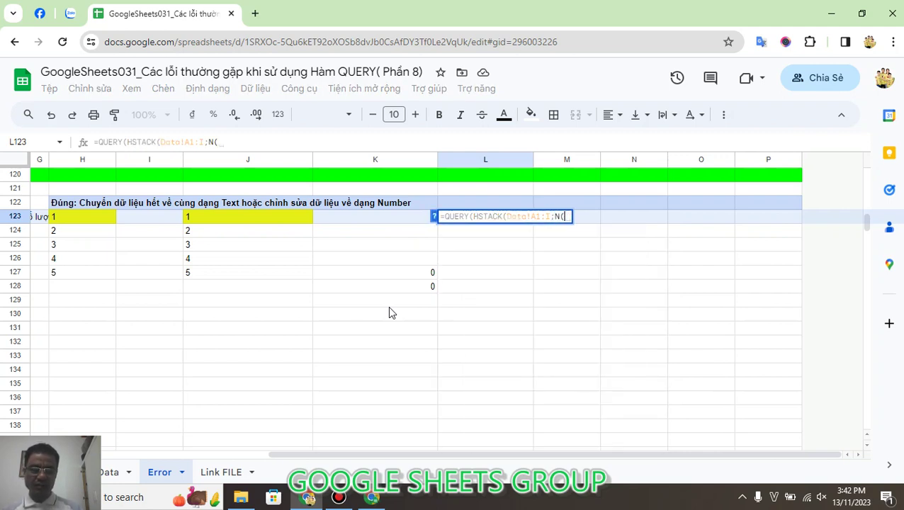
pyautogui.write('Data')
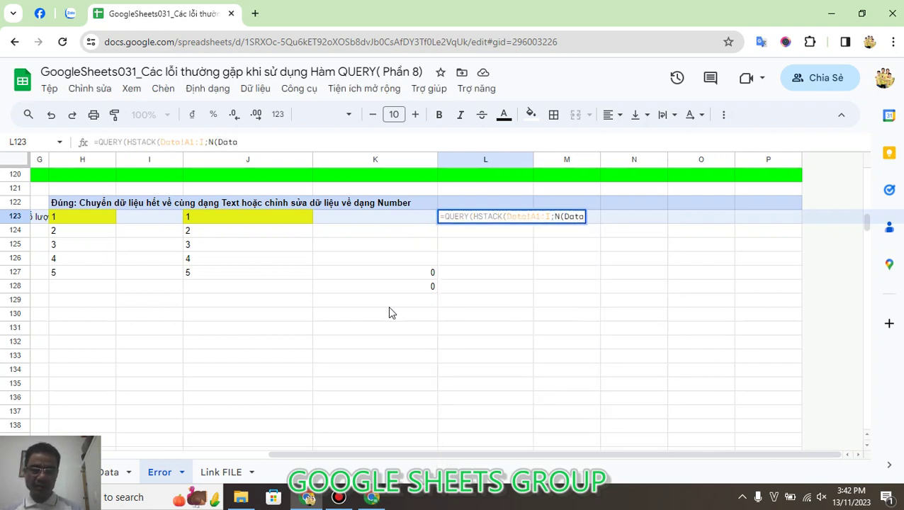
pyautogui.write('!J1:J')
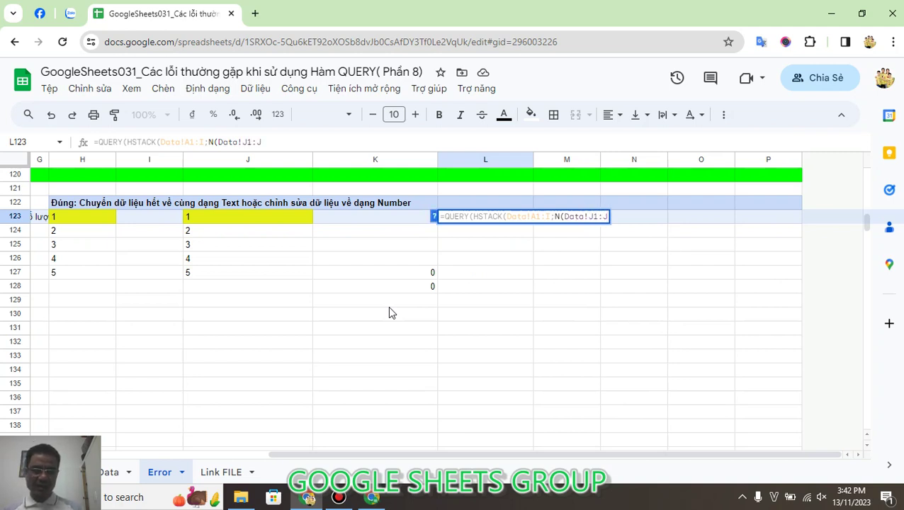
pyautogui.write(')')
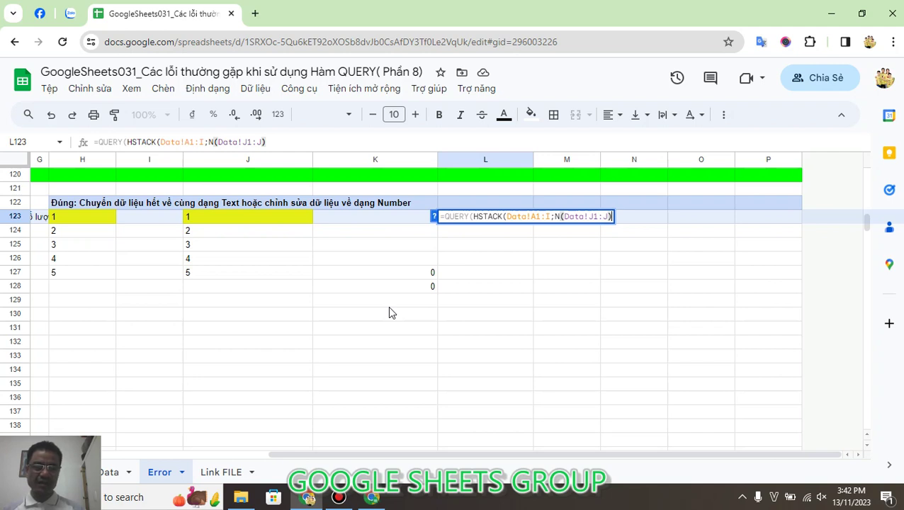
pyautogui.write(')')
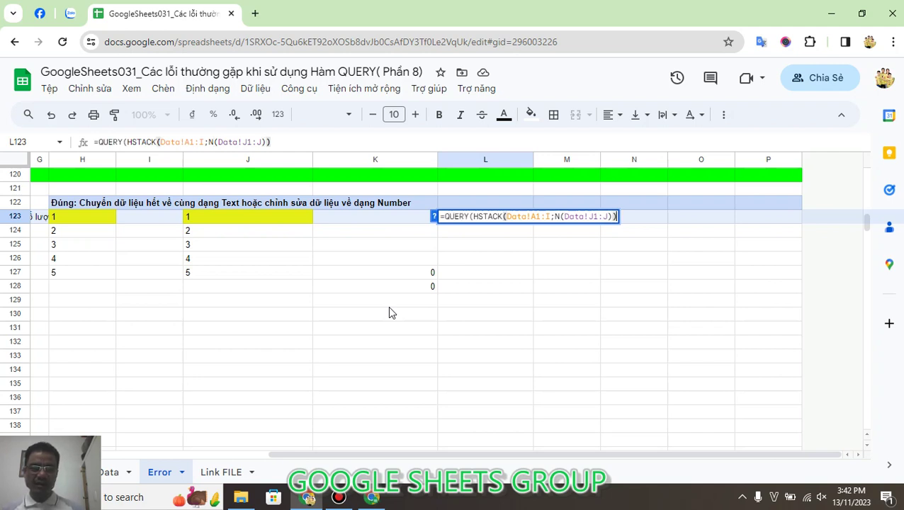
pyautogui.write(';')
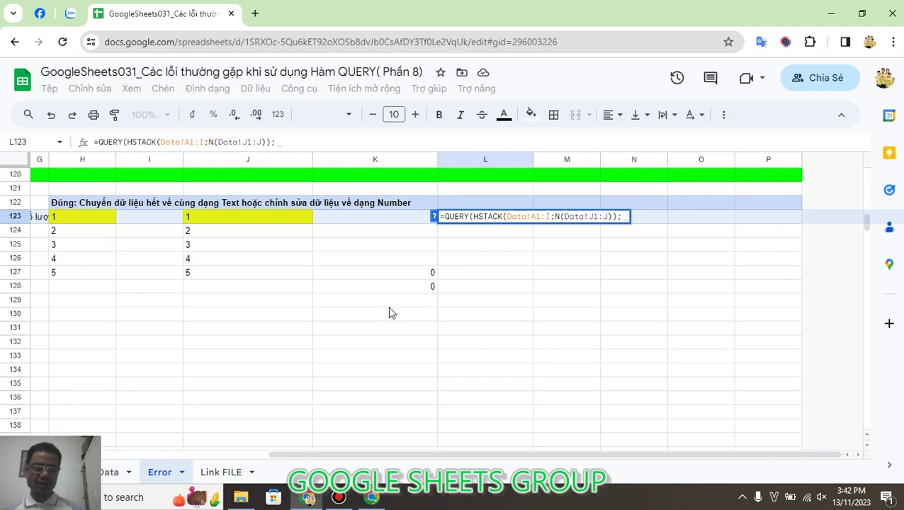
# - Add the query string's opening clause "Select Col1, Col7 + Col10" to the formula in L123
pyautogui.write('"Sele')
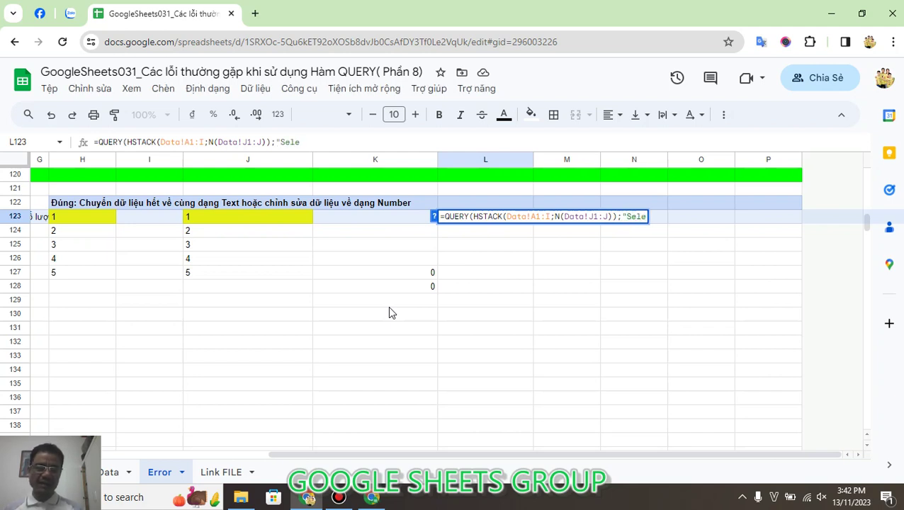
pyautogui.write('ct ')
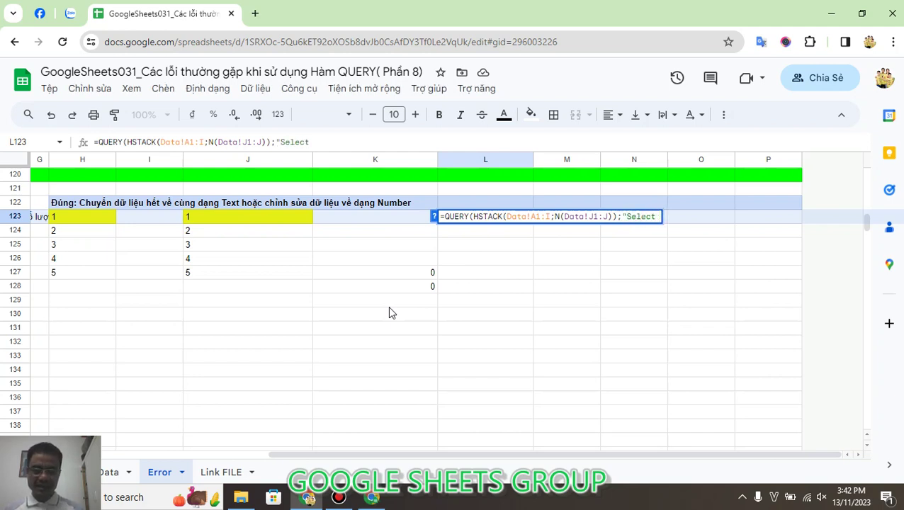
pyautogui.write('Col1')
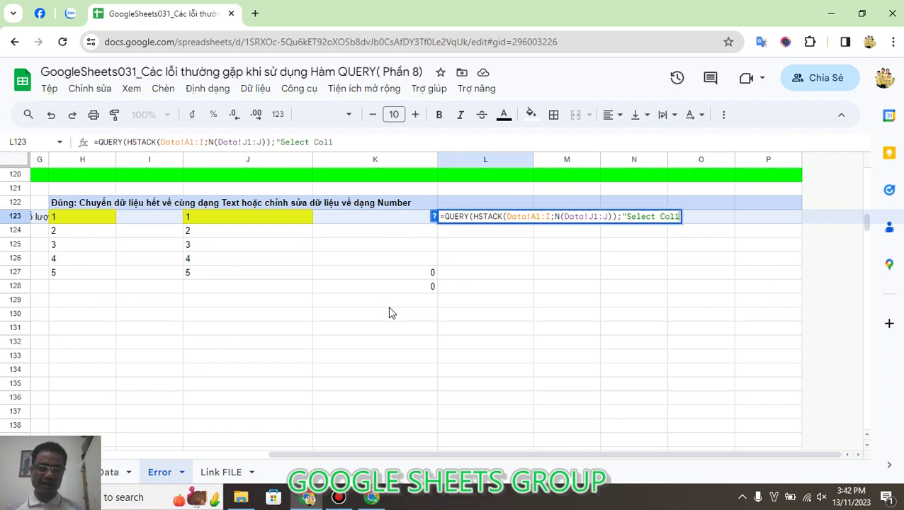
pyautogui.write(', ')
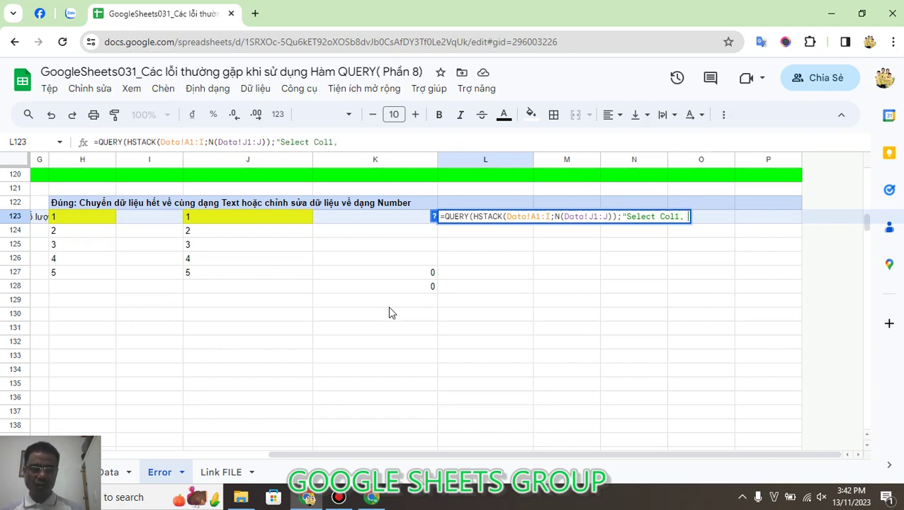
pyautogui.write('Col7 ')
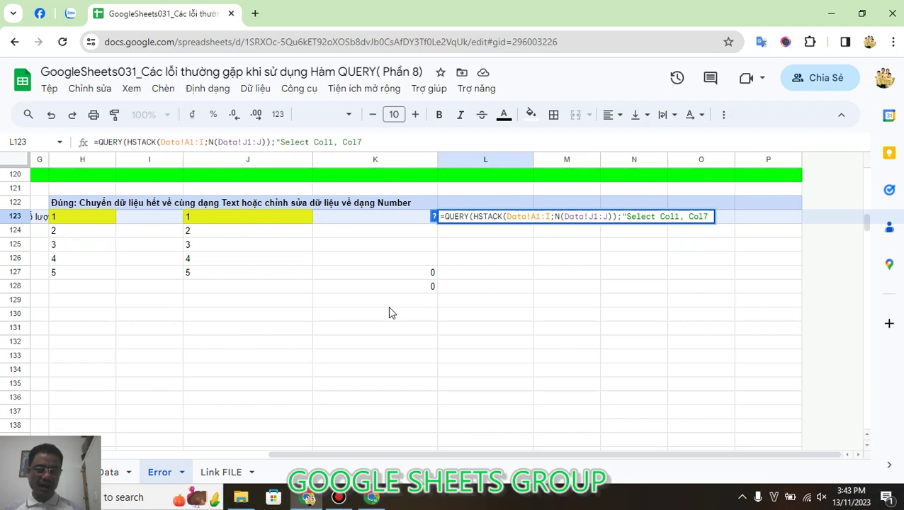
pyautogui.write('+ Co')
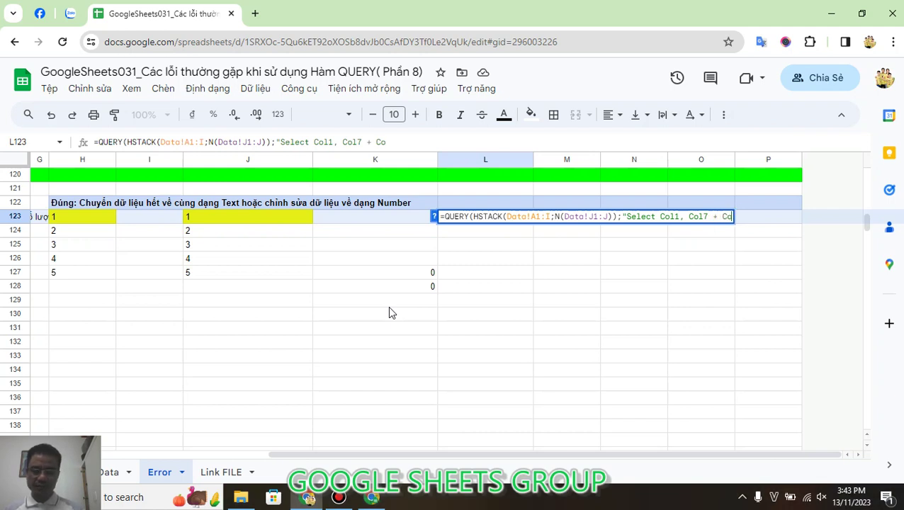
pyautogui.write('l10')
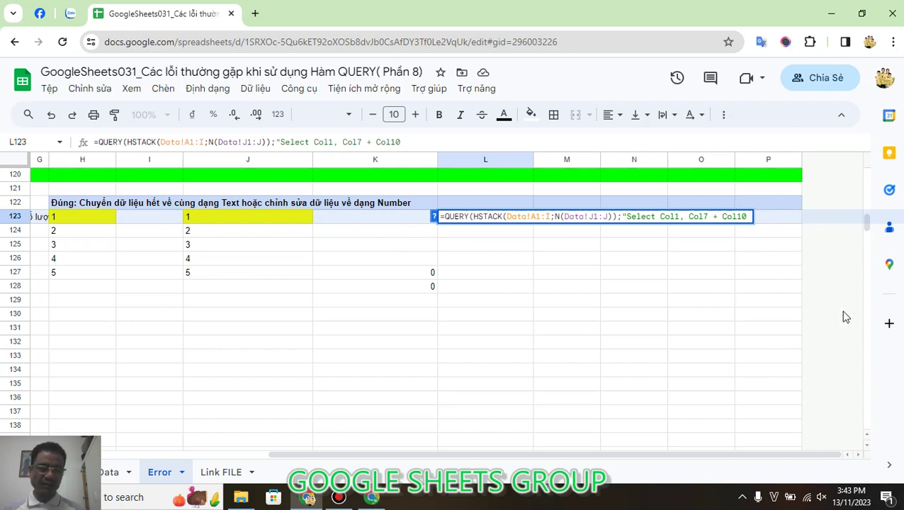
# - Extend the query string in L123 with the condition "Where Col1 is not null"
pyautogui.write('WH')
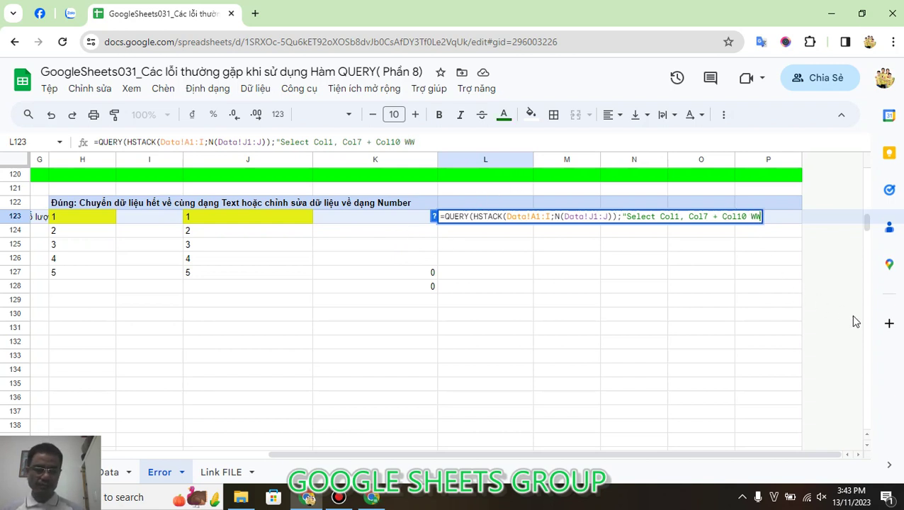
pyautogui.write('ere ')
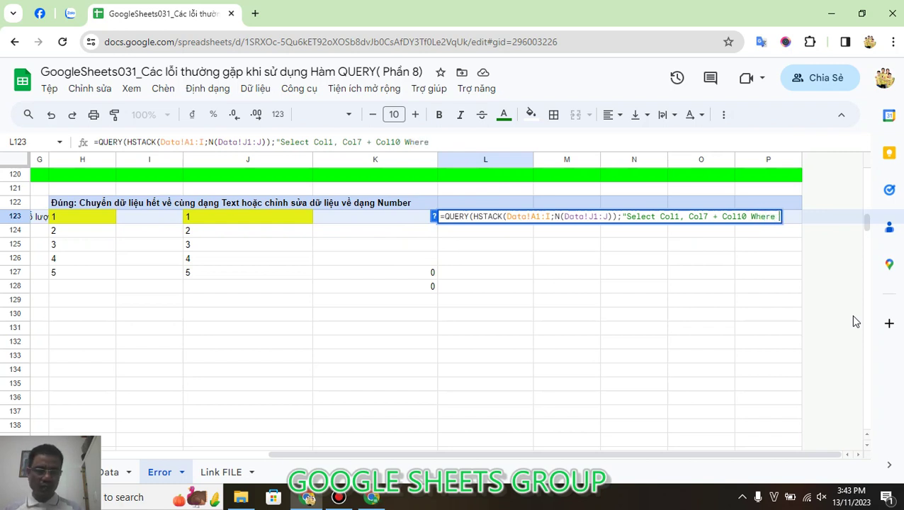
pyautogui.write('Col1 i')
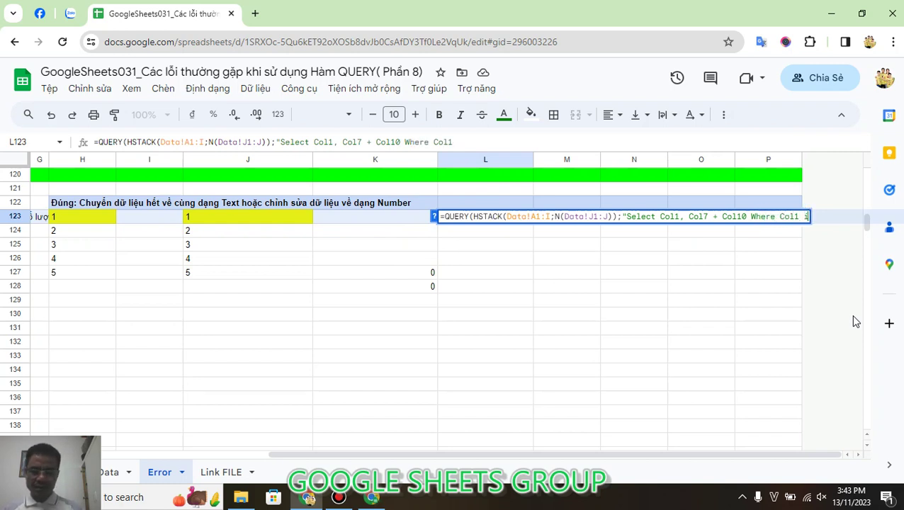
pyautogui.write('s not null ')
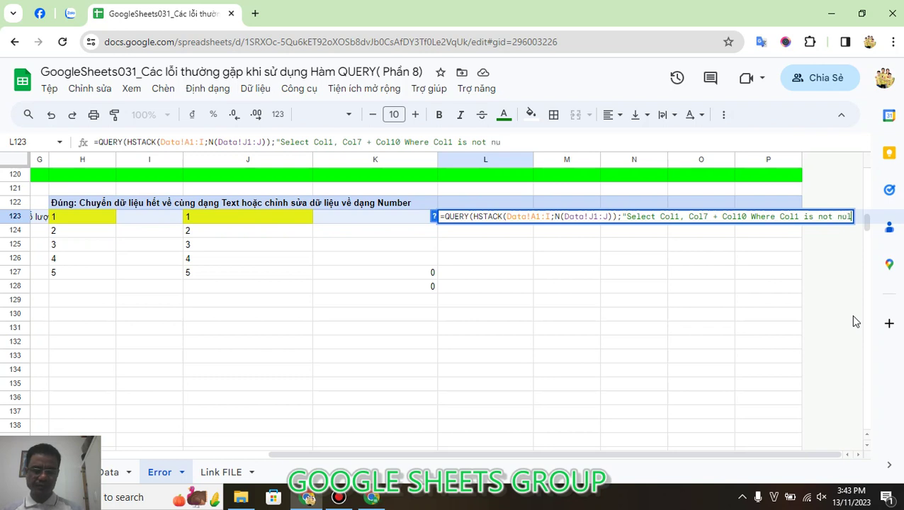
# - Complete the L123 formula with the condition "And Col1 Like 'Hồ Chí Minh'" and a headers argument of 1
pyautogui.write('And ')
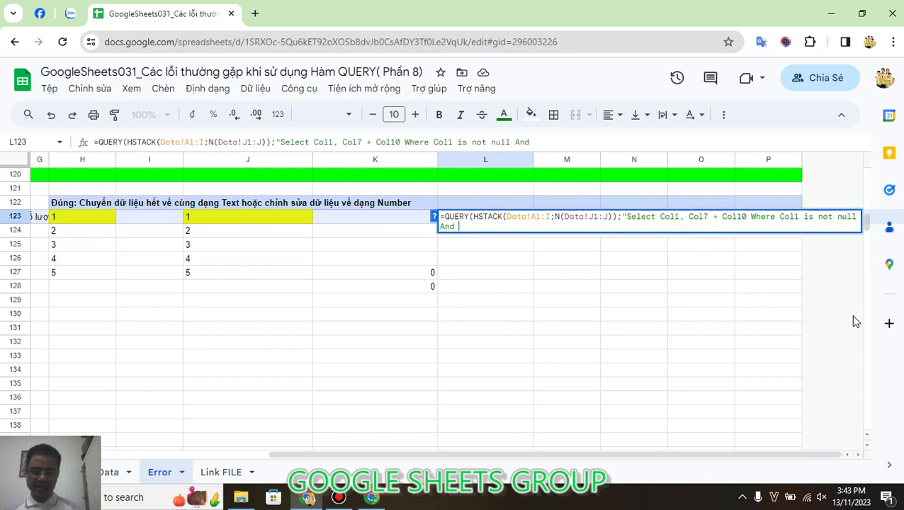
pyautogui.write('Col1')
pyautogui.write(' L')
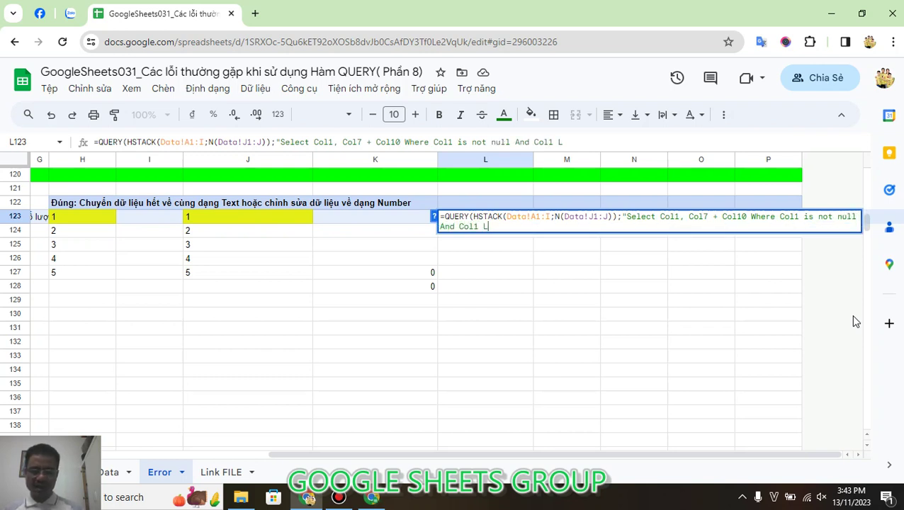
pyautogui.write("ike 'Ho")
pyautogui.write('Minh')
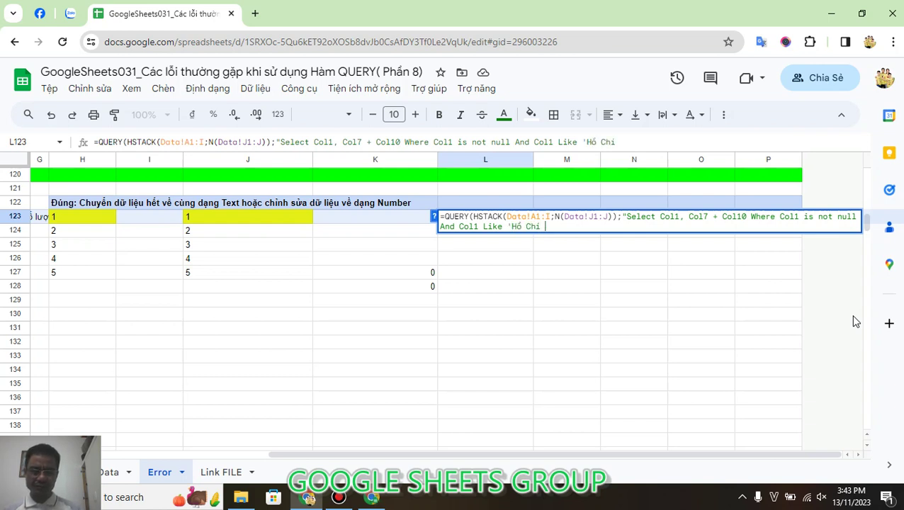
pyautogui.write('\' "')
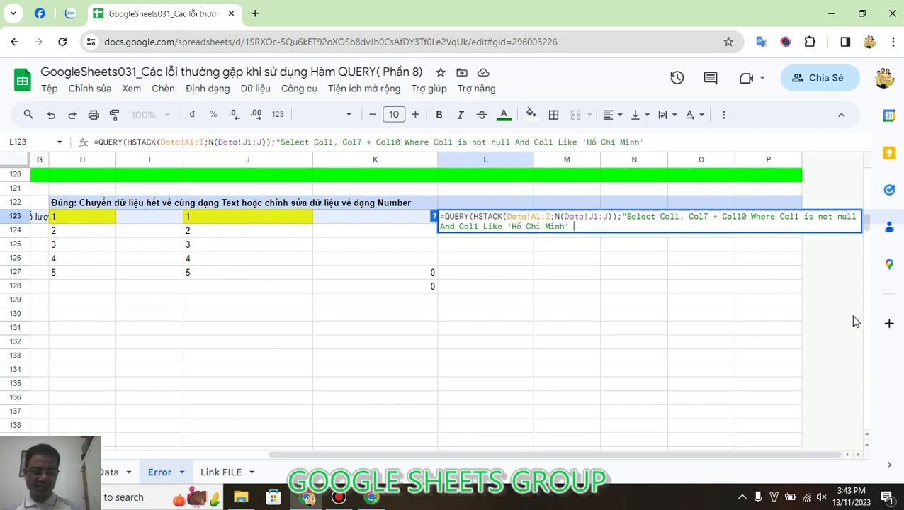
pyautogui.write(';1)')
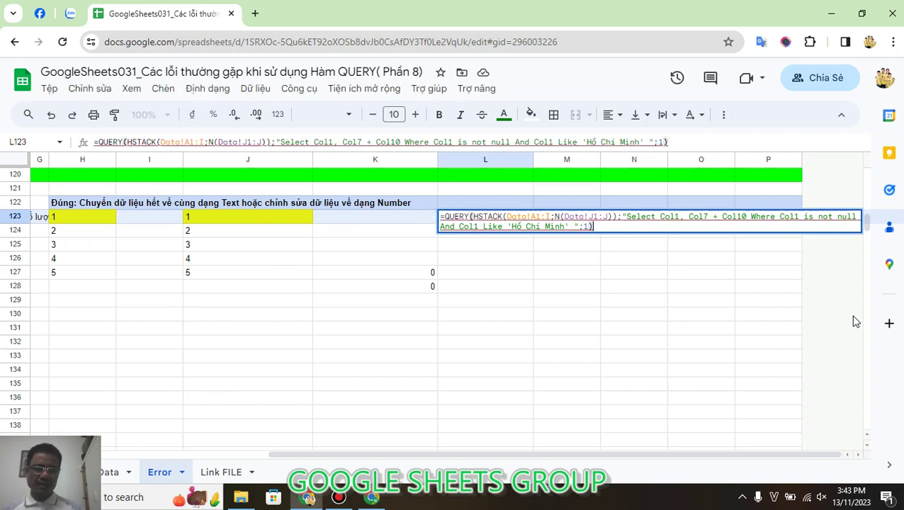
pyautogui.press('Return')
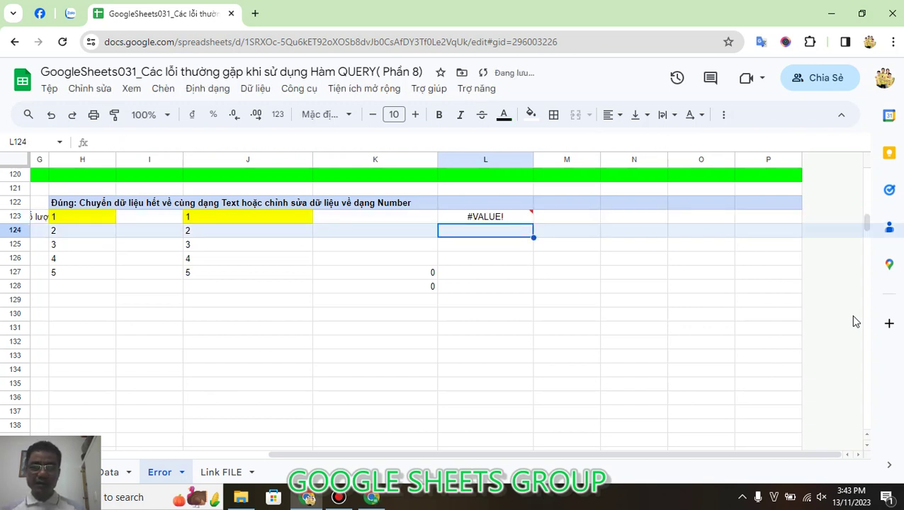
# - Wrap the QUERY formula in L123 in ArrayFormula so that N applies to the whole Data!J1:J range
pyautogui.click(527, 222)
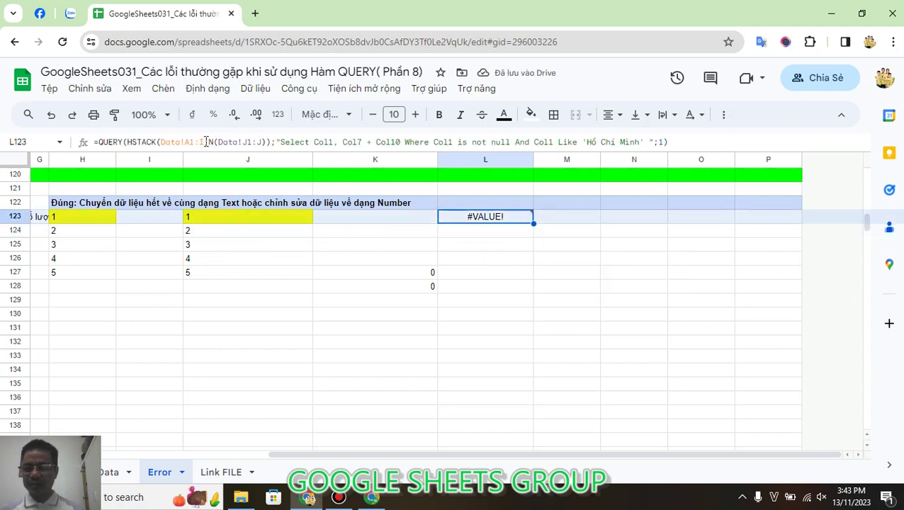
pyautogui.click(736, 142)
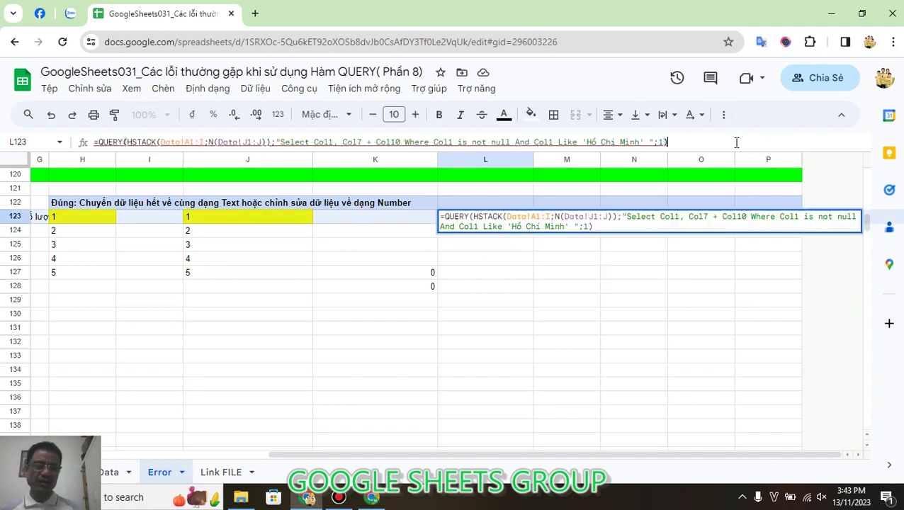
pyautogui.hotkey('ctrl', 'shift', 'Return')
pyautogui.press('Return')
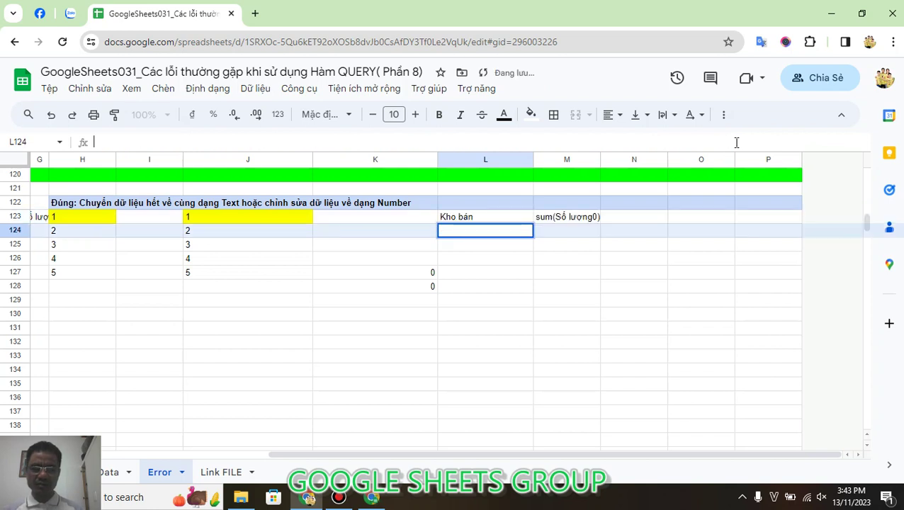
# - Examine the ArrayFormula in L123, its query string and the rows it returns, leaving the formula unedited
pyautogui.click(515, 222)
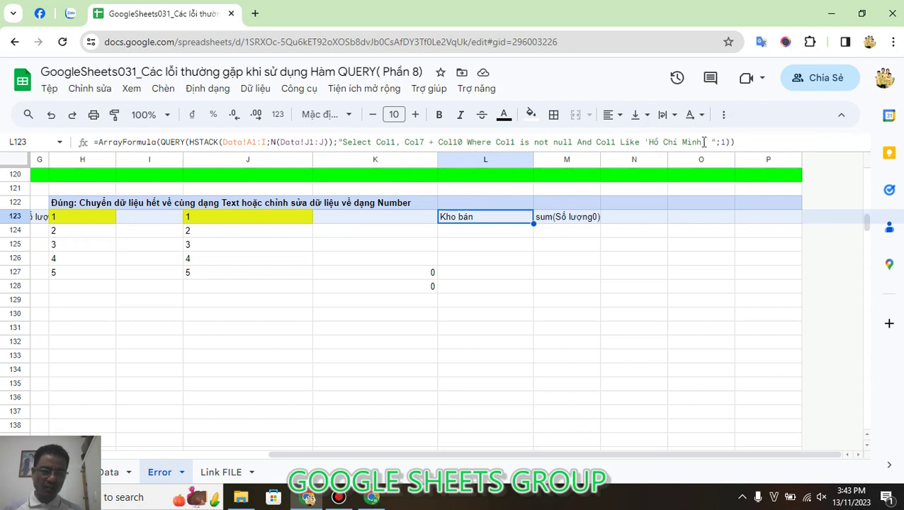
pyautogui.click(340, 144)
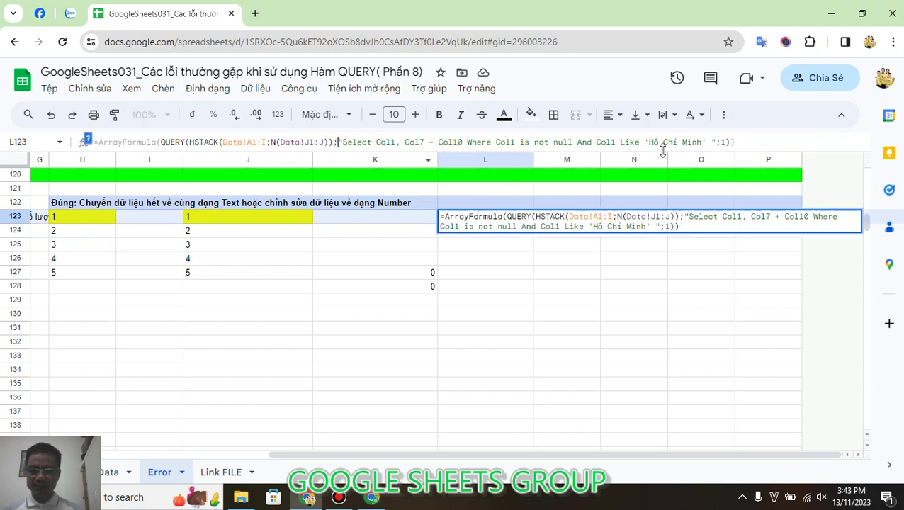
pyautogui.keyDown('shift'); pyautogui.click(740, 143); pyautogui.keyUp('shift')
pyautogui.hotkey('shift', 'Left')
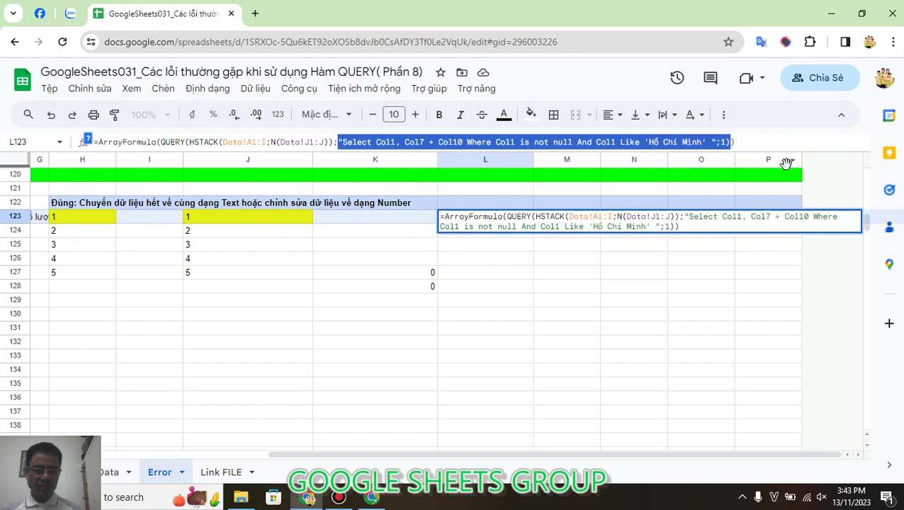
pyautogui.press('End')
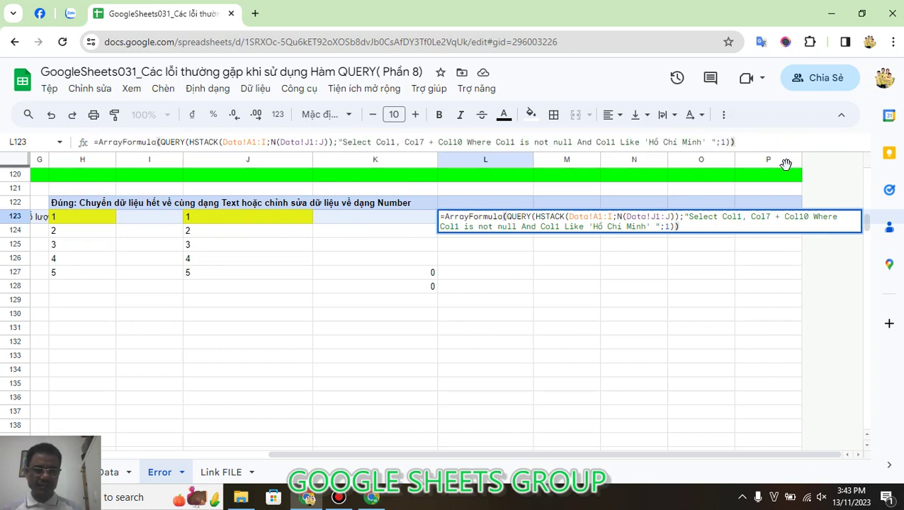
pyautogui.press('Return')
pyautogui.press('Down')
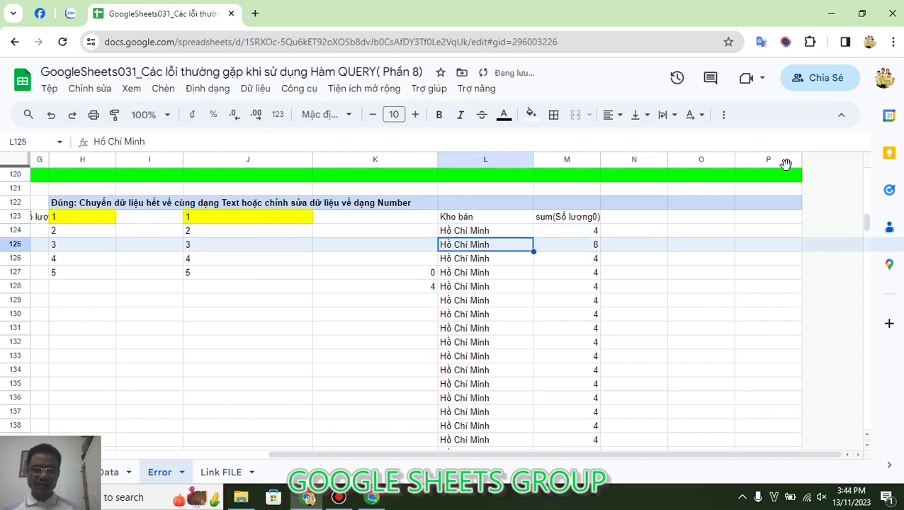
pyautogui.press('Up')
pyautogui.press('Up')
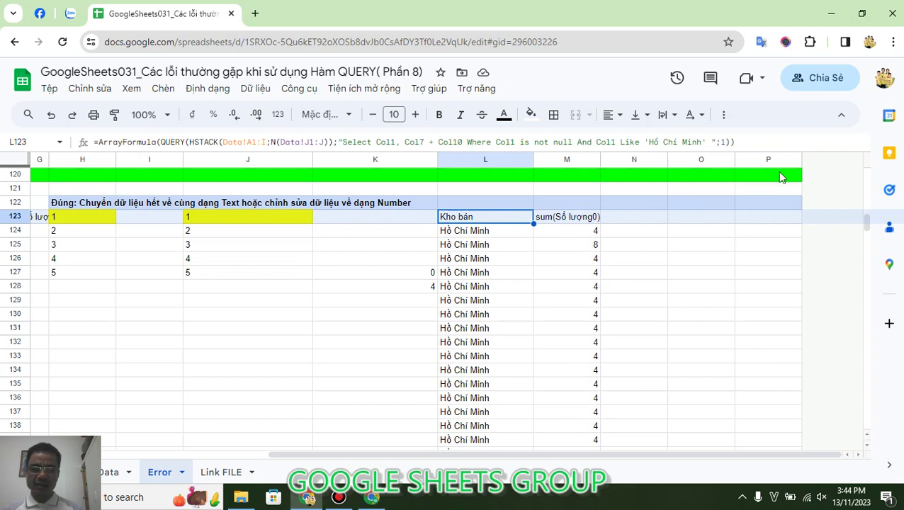
pyautogui.click(274, 142)
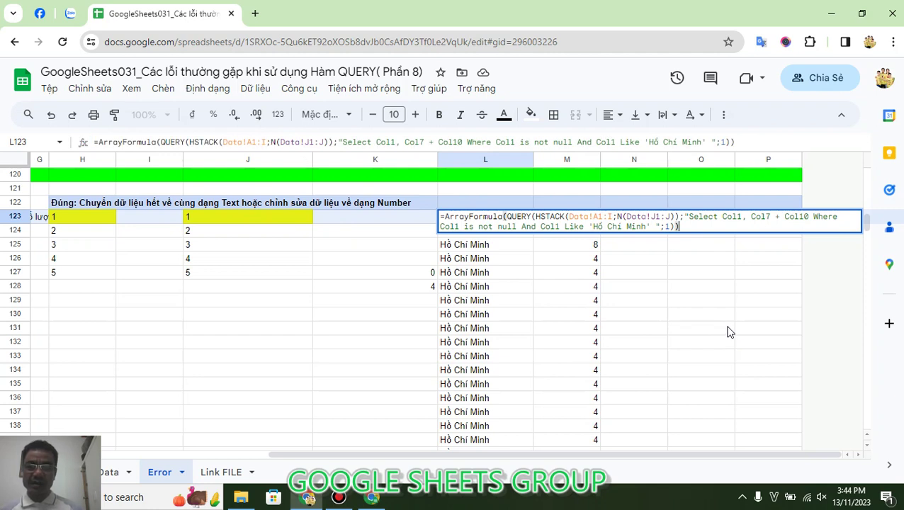
pyautogui.press('Escape')
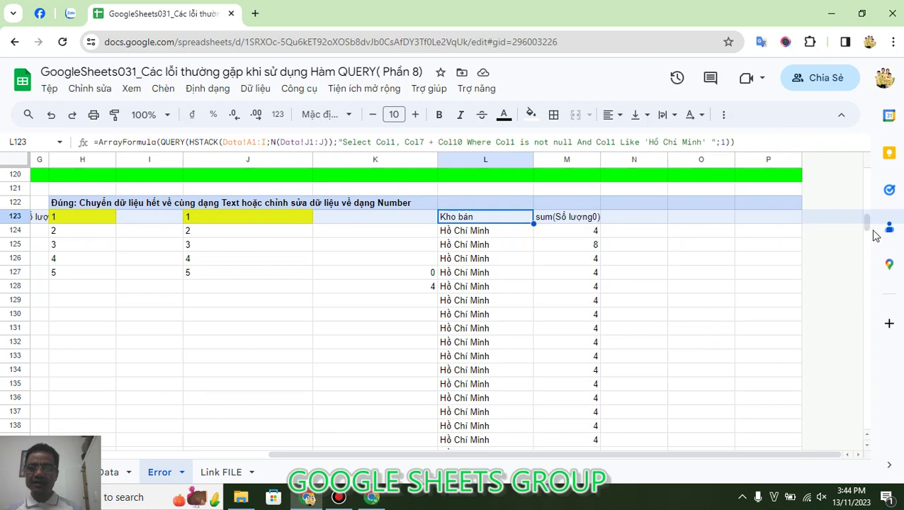
# - Switch to the Google Sheets group page on Facebook
pyautogui.click(42, 20)
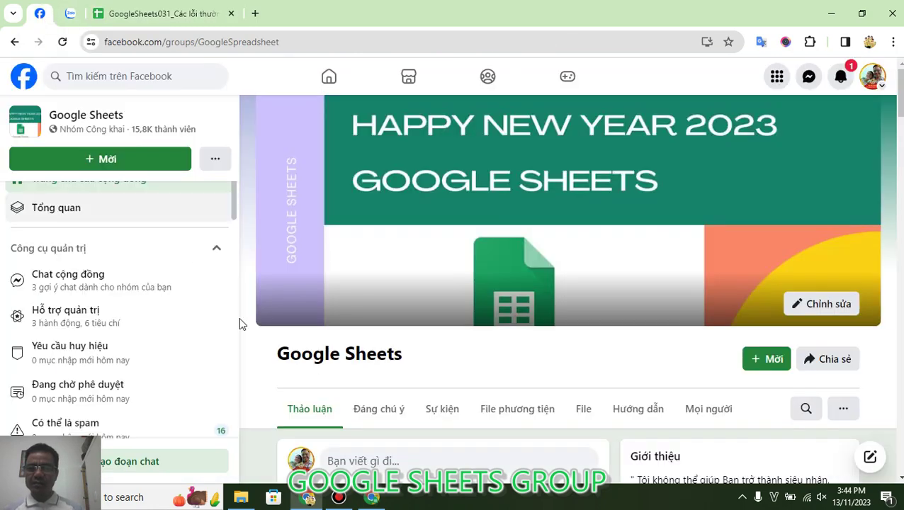